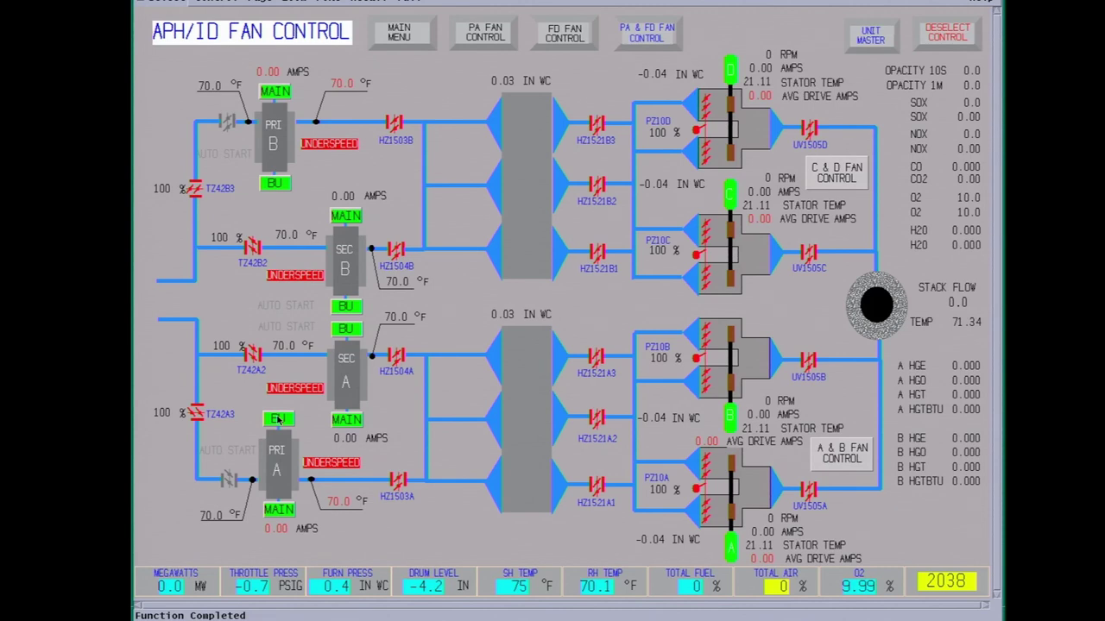
Start the south primary air heater backup drive and put it in auto
click(277, 419)
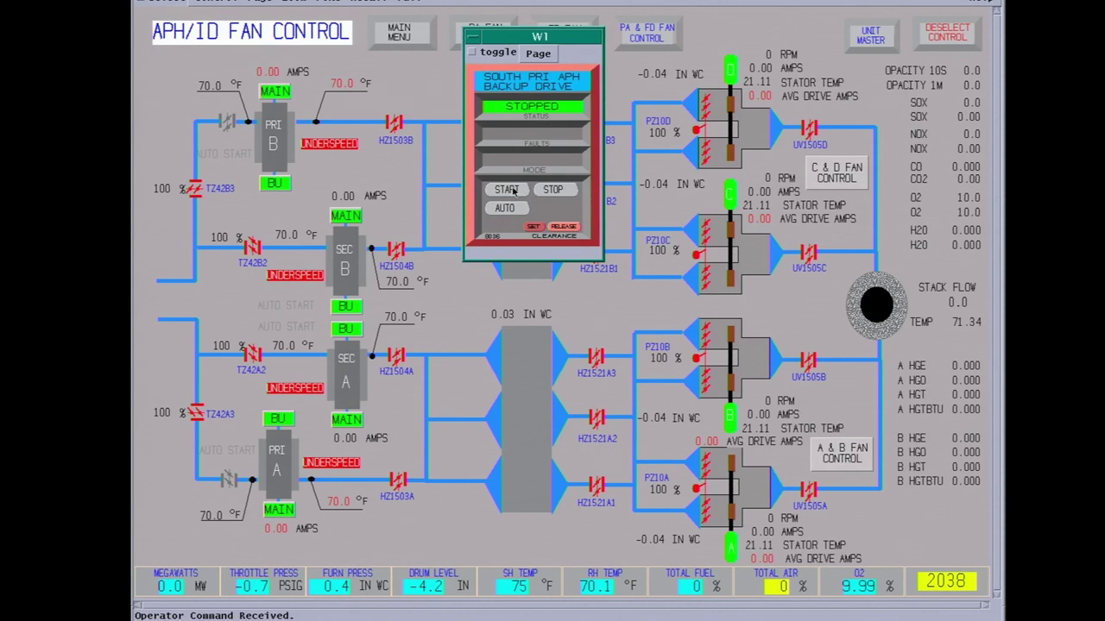
click(514, 192)
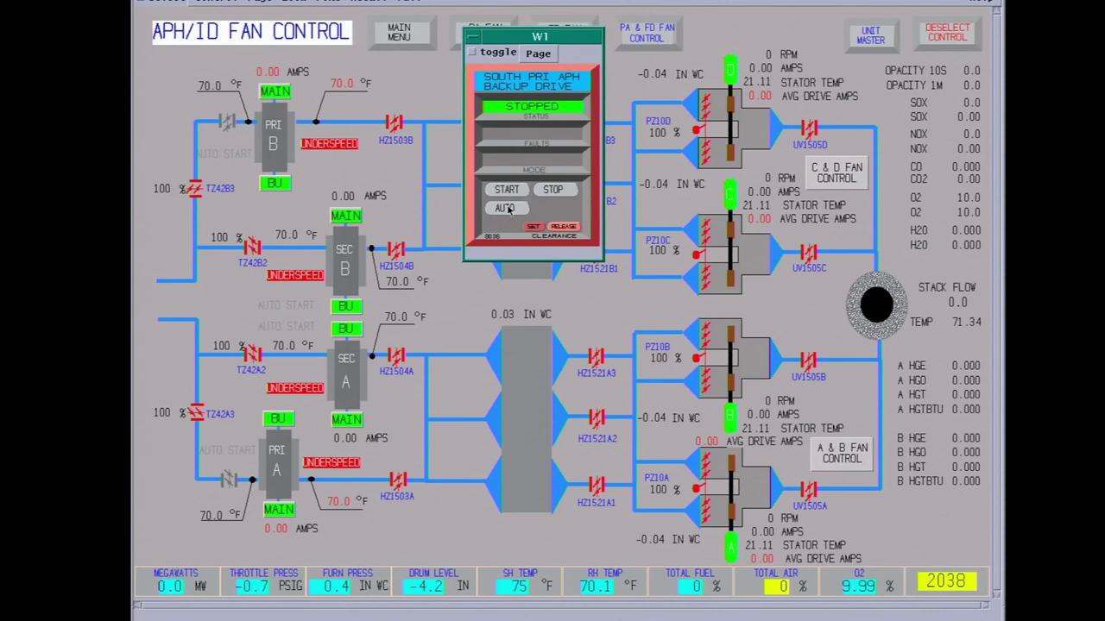
click(508, 210)
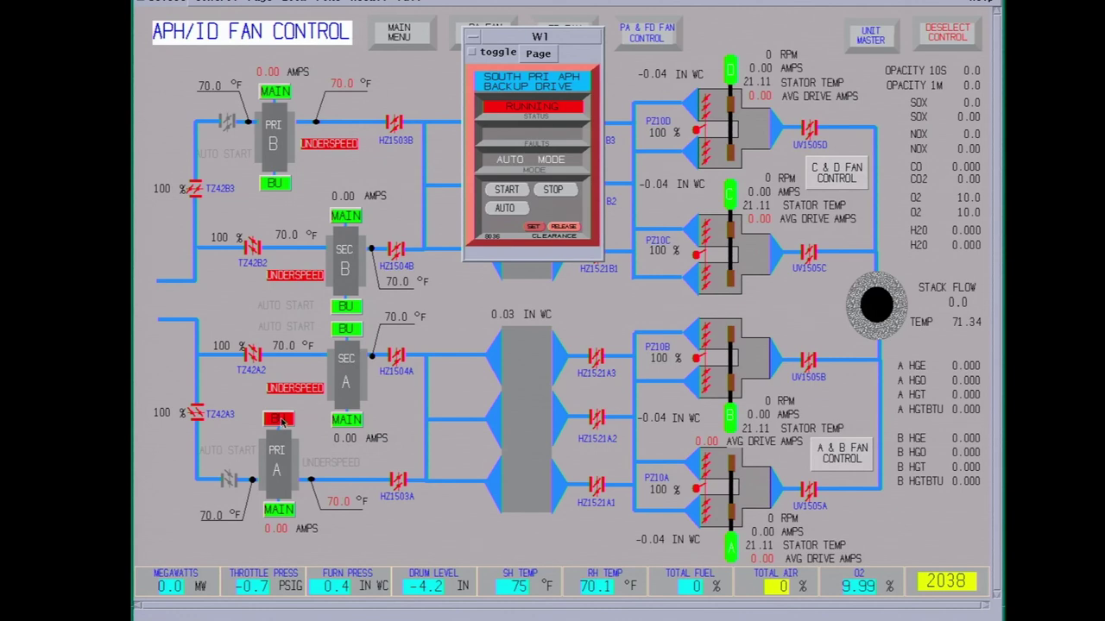
Start the south primary air heater main drive at 5.47 amps and close its faceplate
click(279, 511)
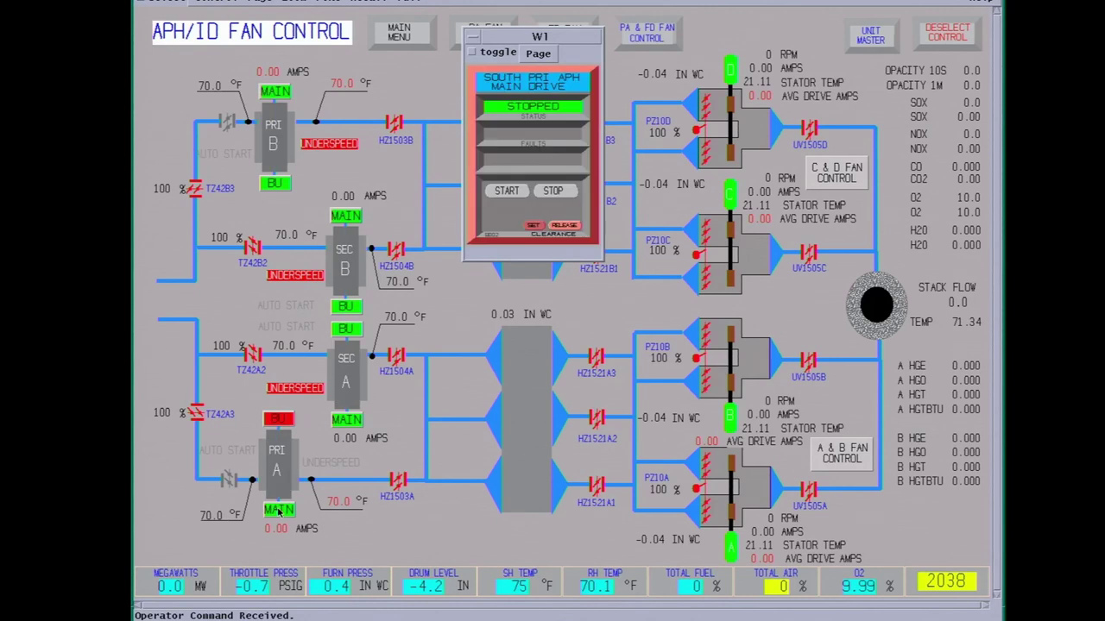
click(517, 191)
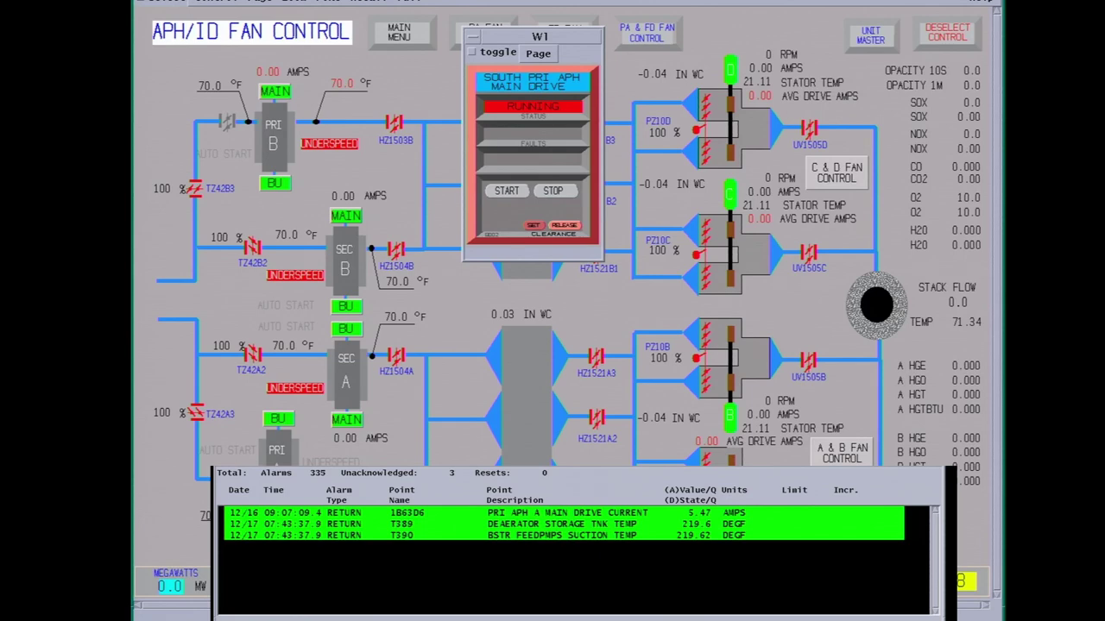
click(471, 33)
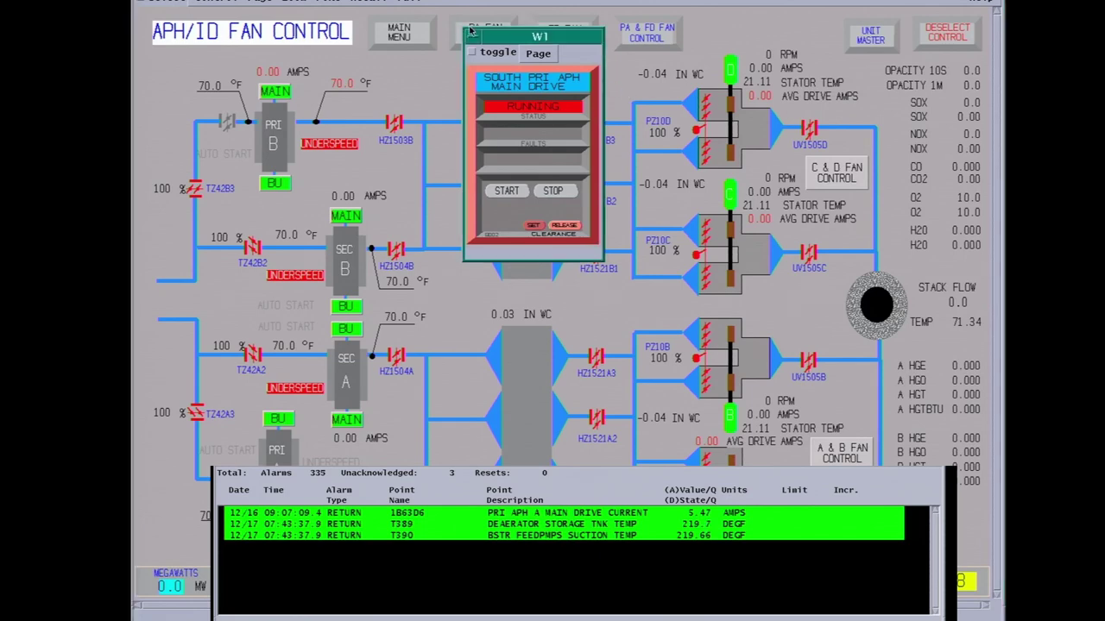
double_click(470, 33)
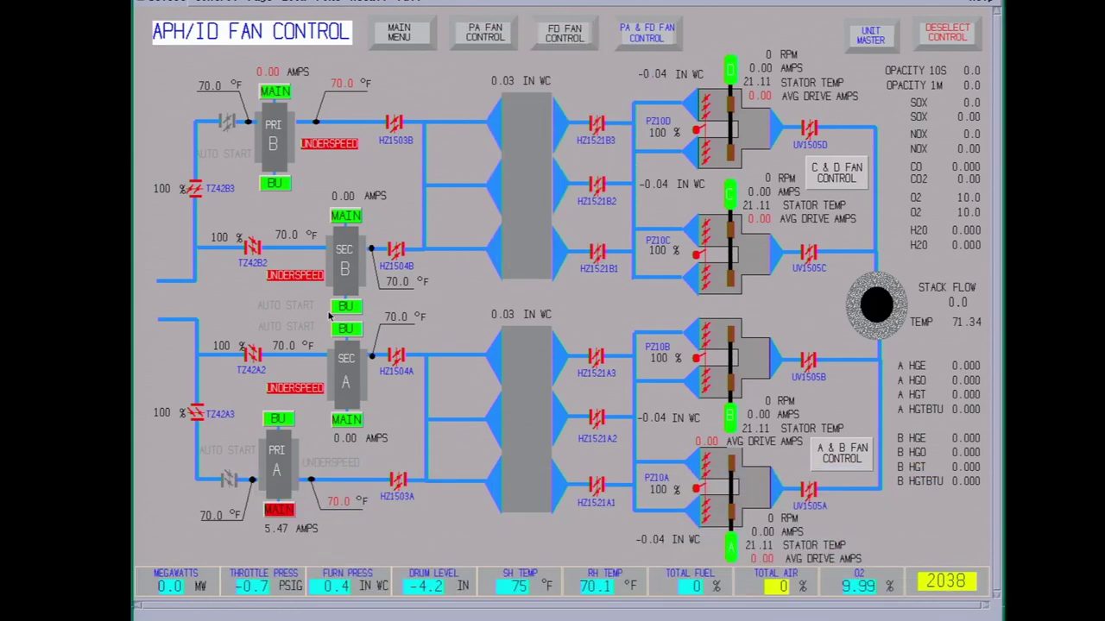
Start the south secondary backup drive in auto, then start the main drive at 7.39 amps
click(353, 330)
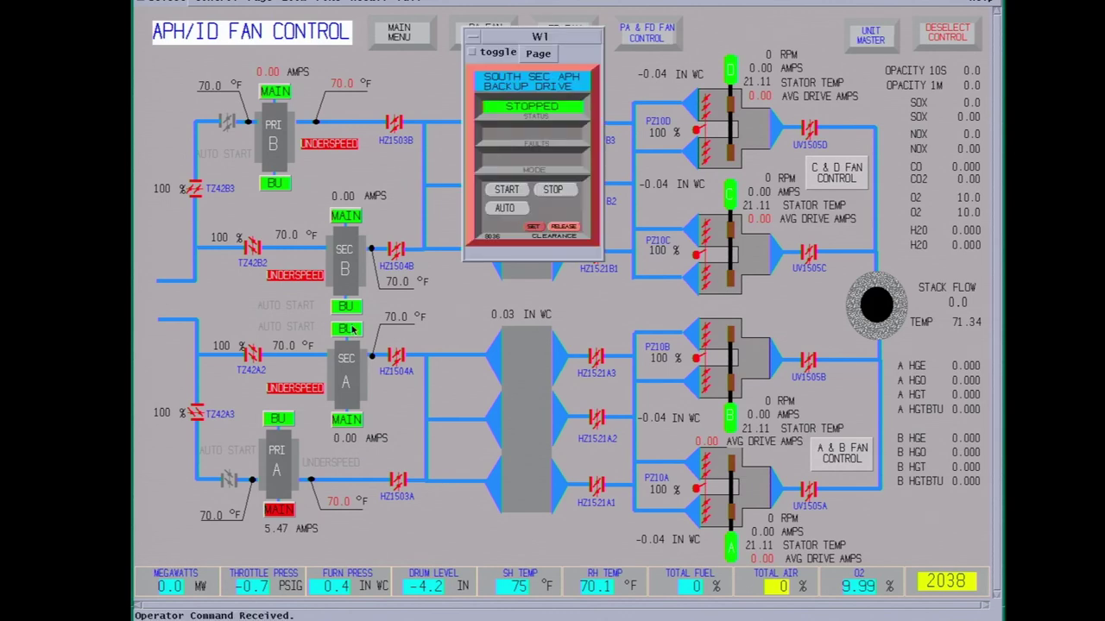
click(515, 191)
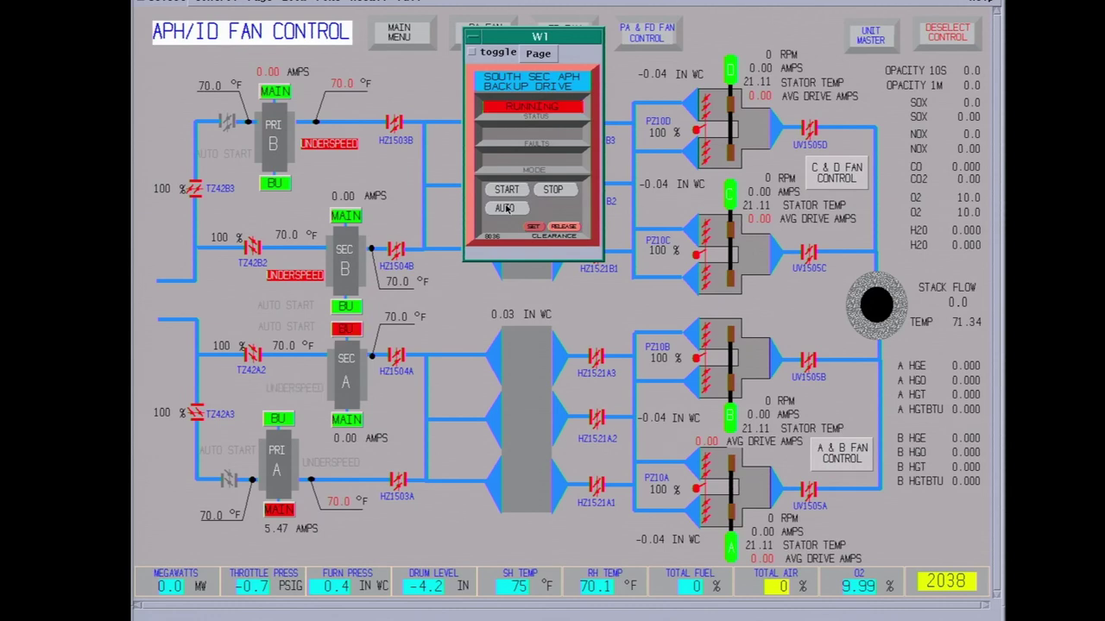
click(507, 209)
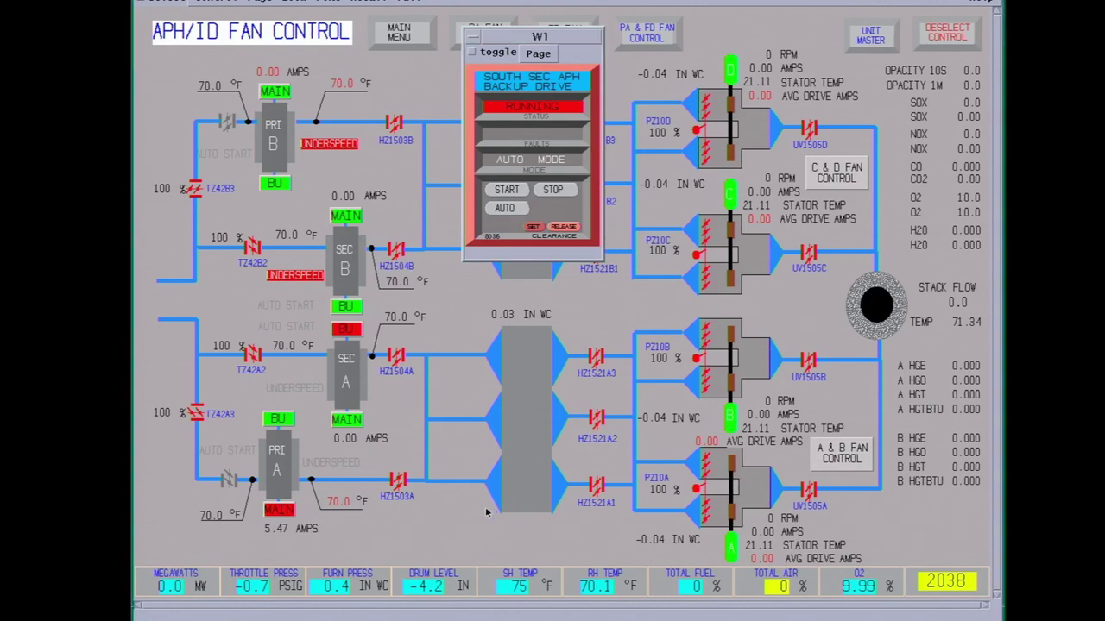
click(349, 420)
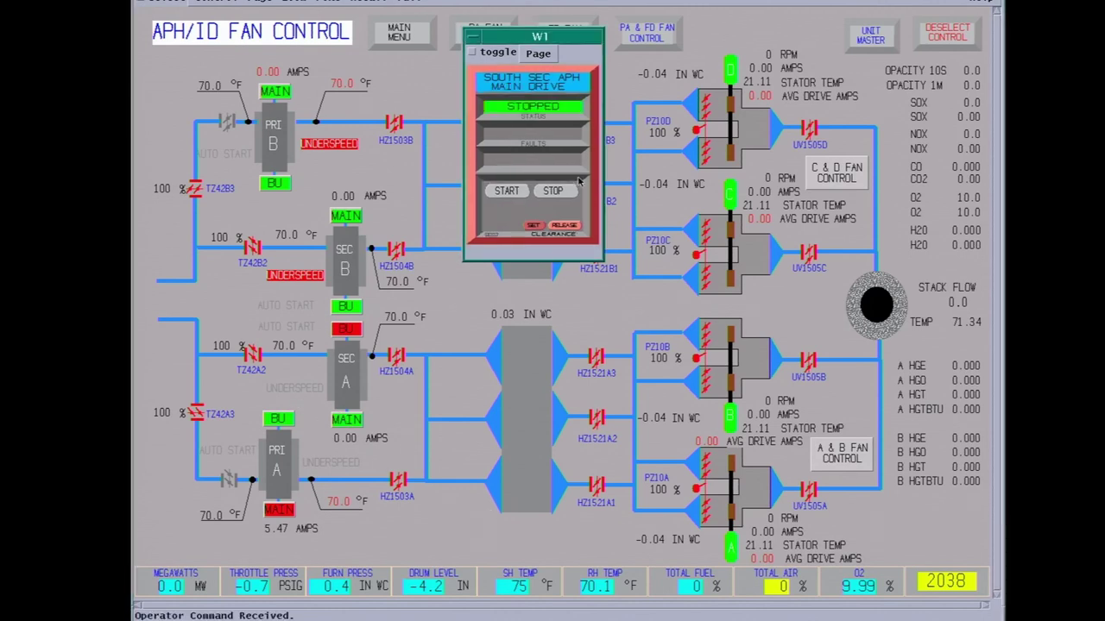
click(506, 191)
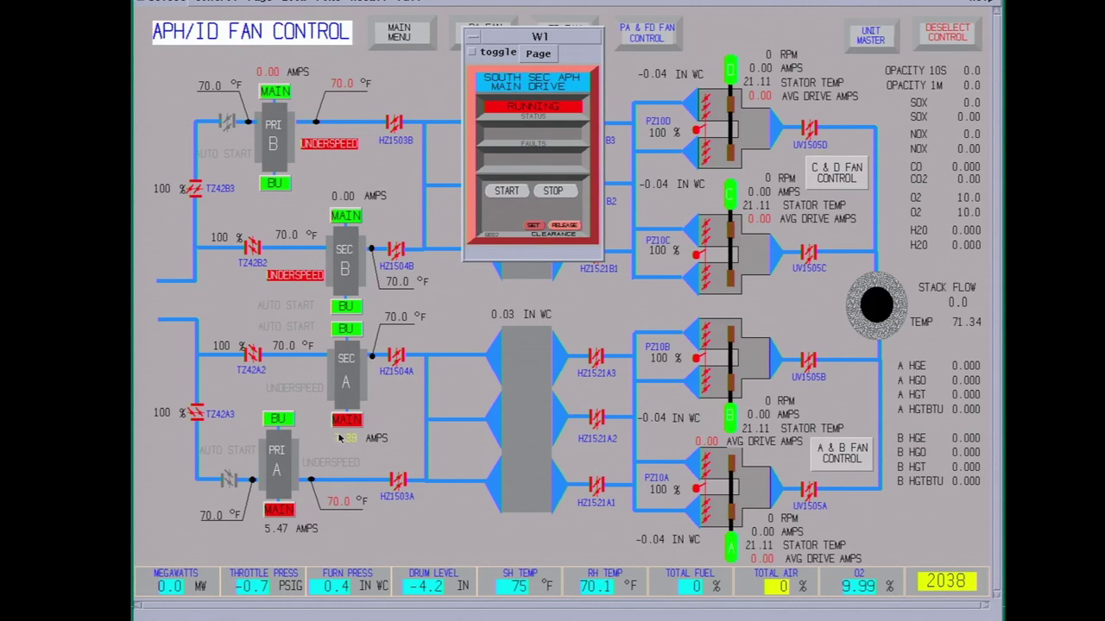
Put the north secondary backup drive in auto and start the north secondary main drive
click(346, 308)
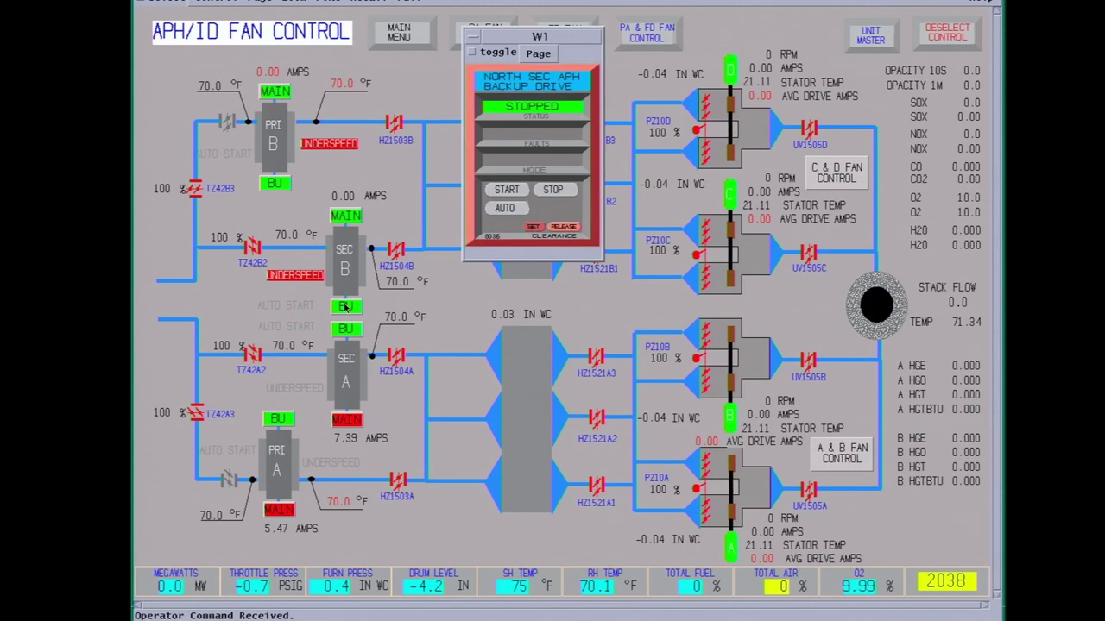
click(505, 210)
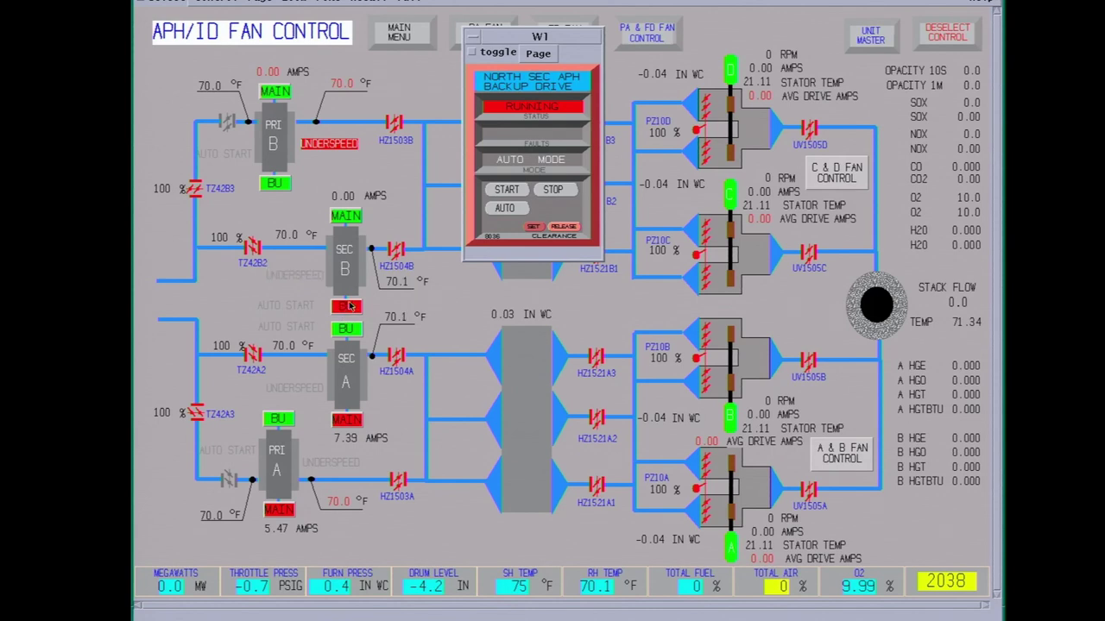
click(344, 218)
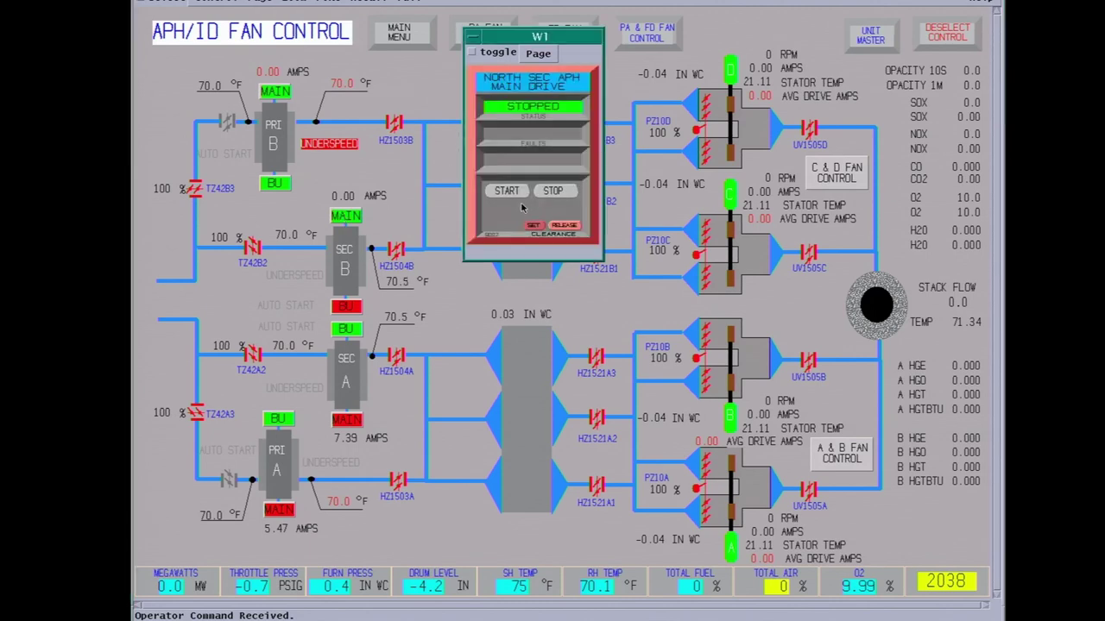
click(508, 190)
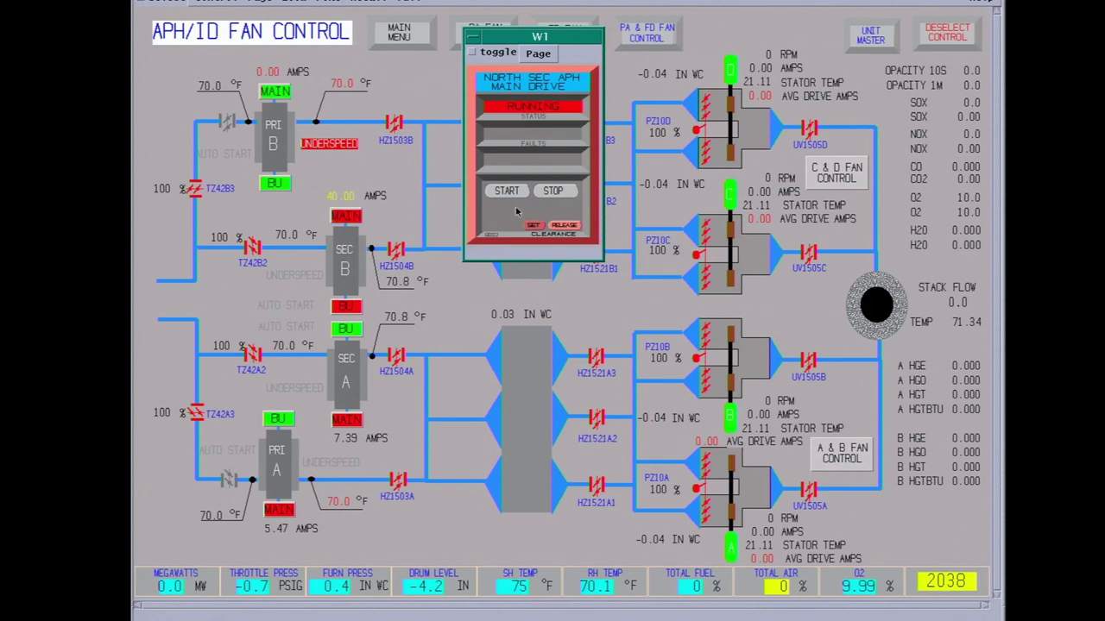
Start the north primary air heater backup drive and then its main drive at 5.47 amps
click(275, 184)
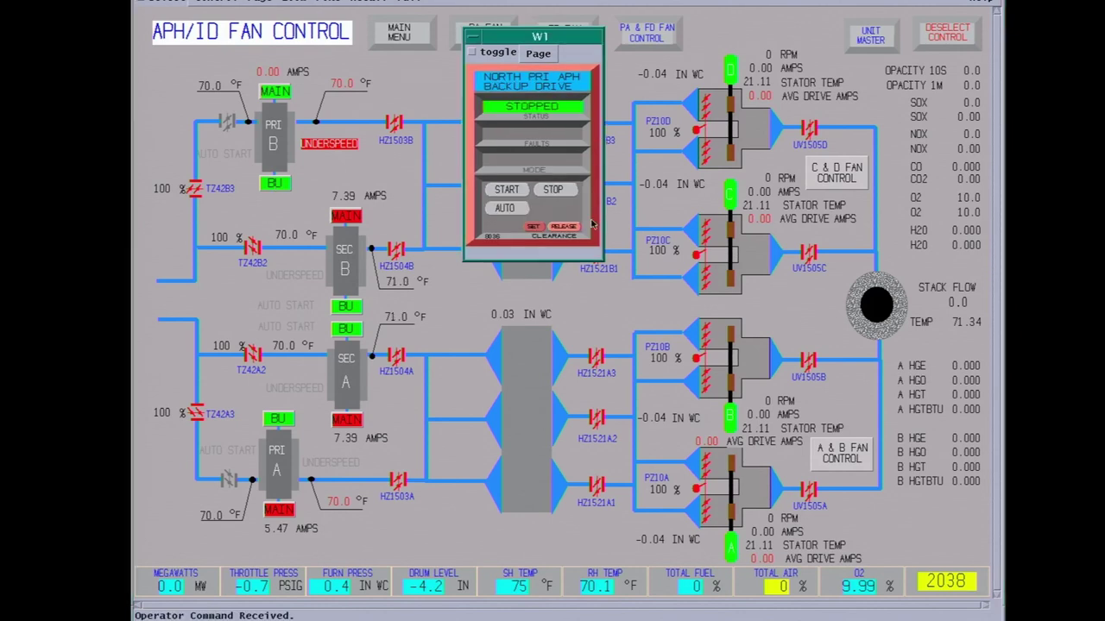
click(516, 192)
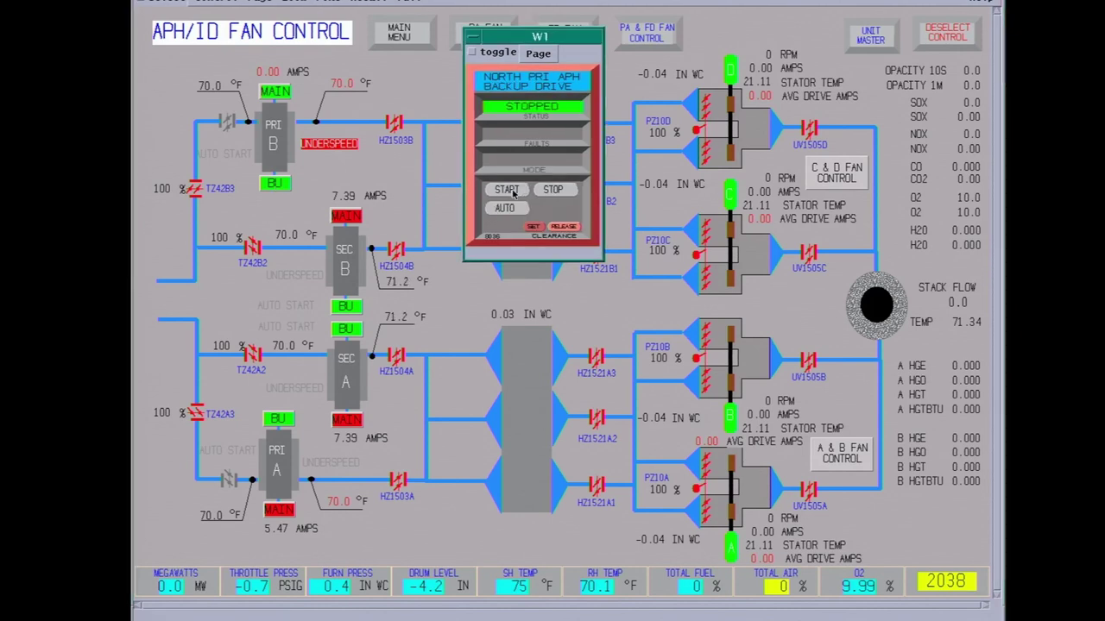
click(515, 192)
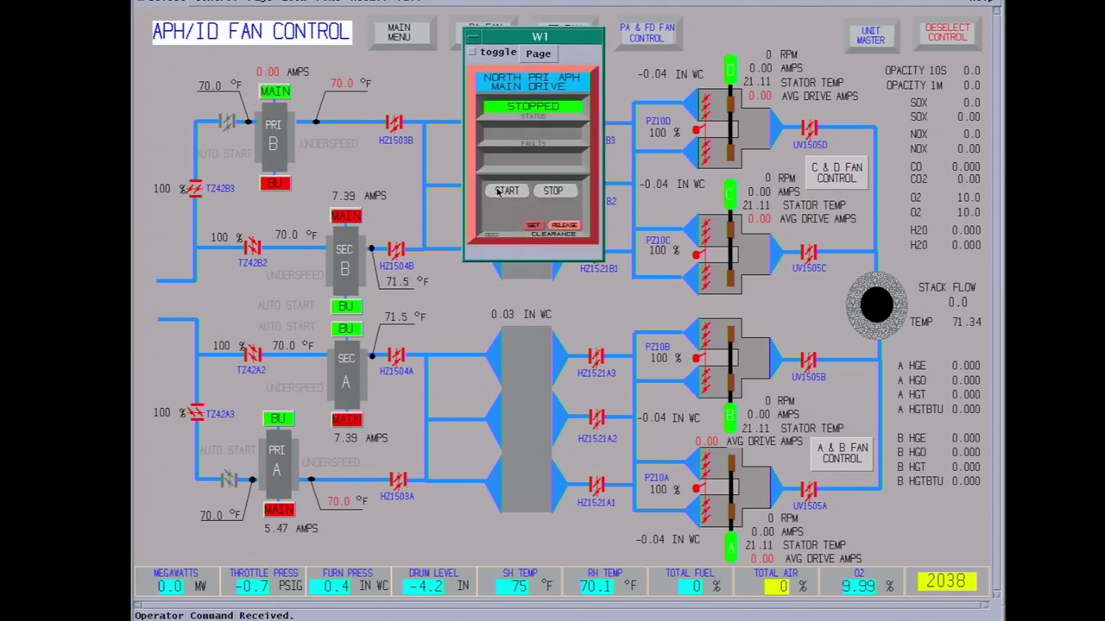
click(498, 191)
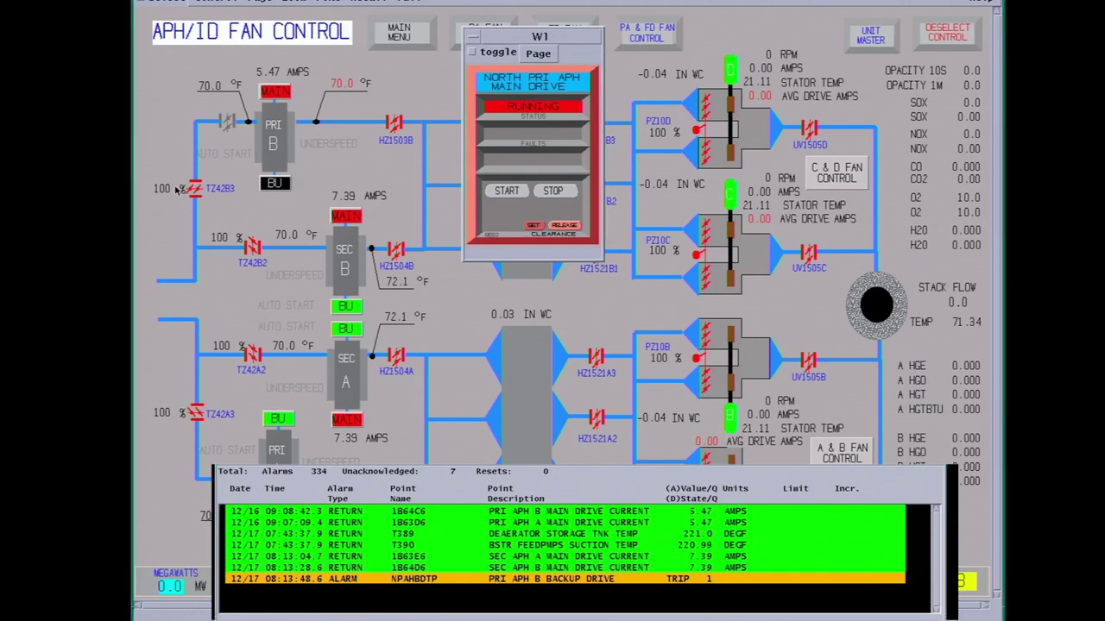
Reset the tripped north primary backup drive and put it in auto
click(274, 182)
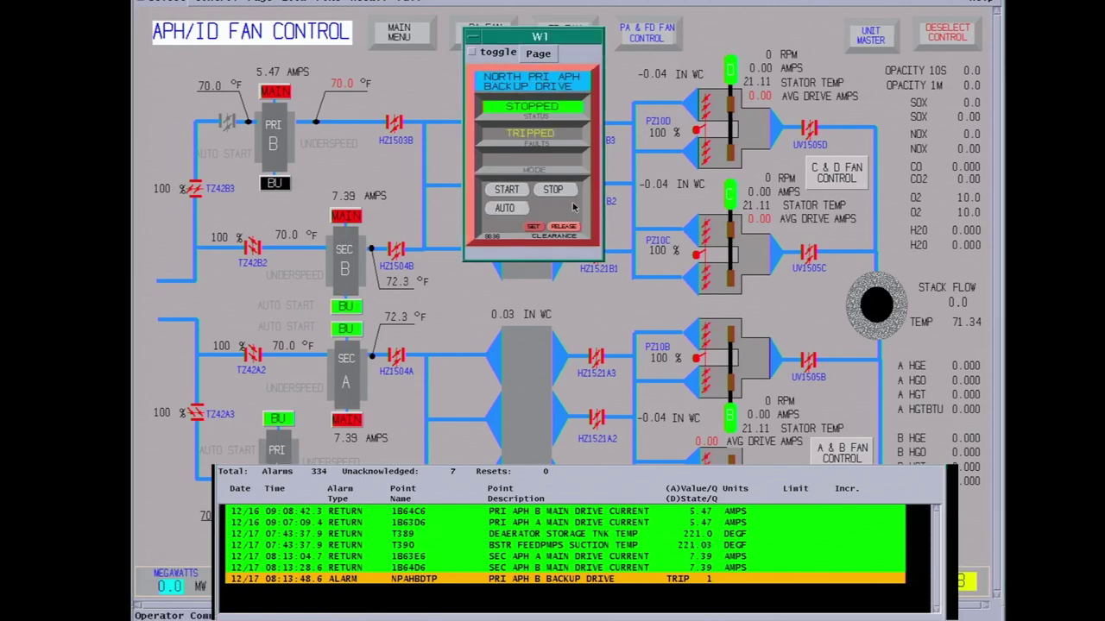
click(568, 195)
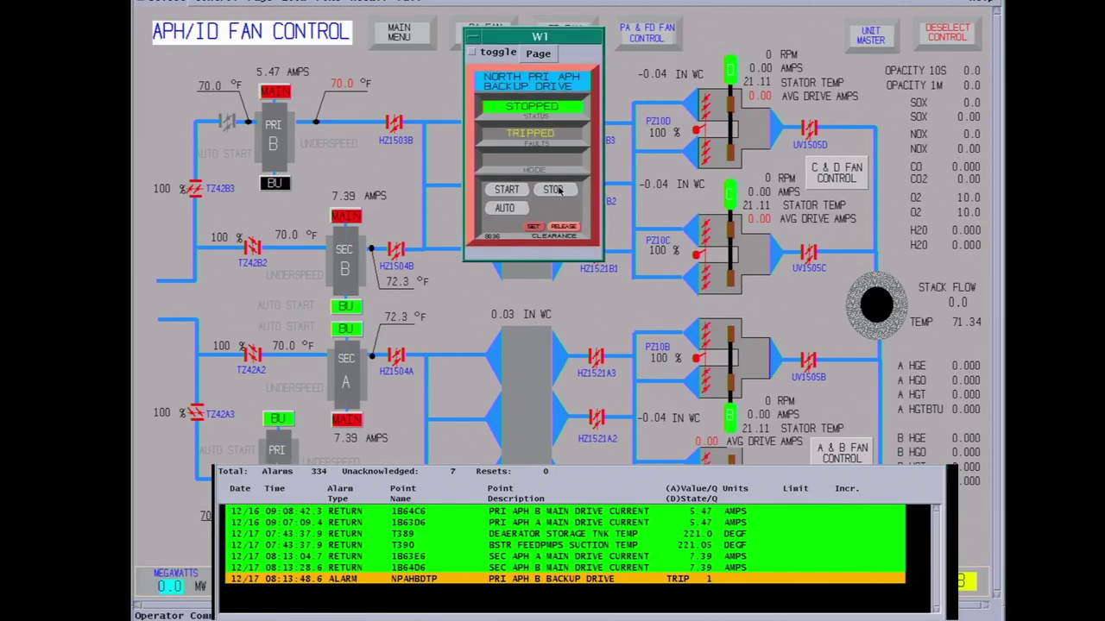
click(506, 208)
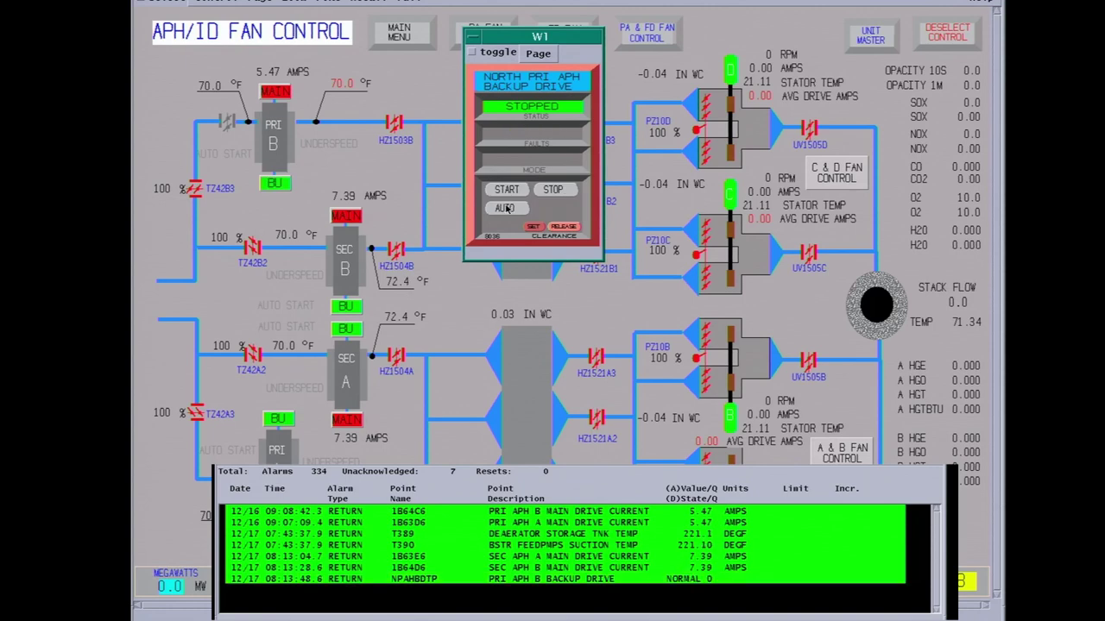
Close the drive popup, clear the returned alarms, and bring up the ID fan A faceplate
double_click(471, 37)
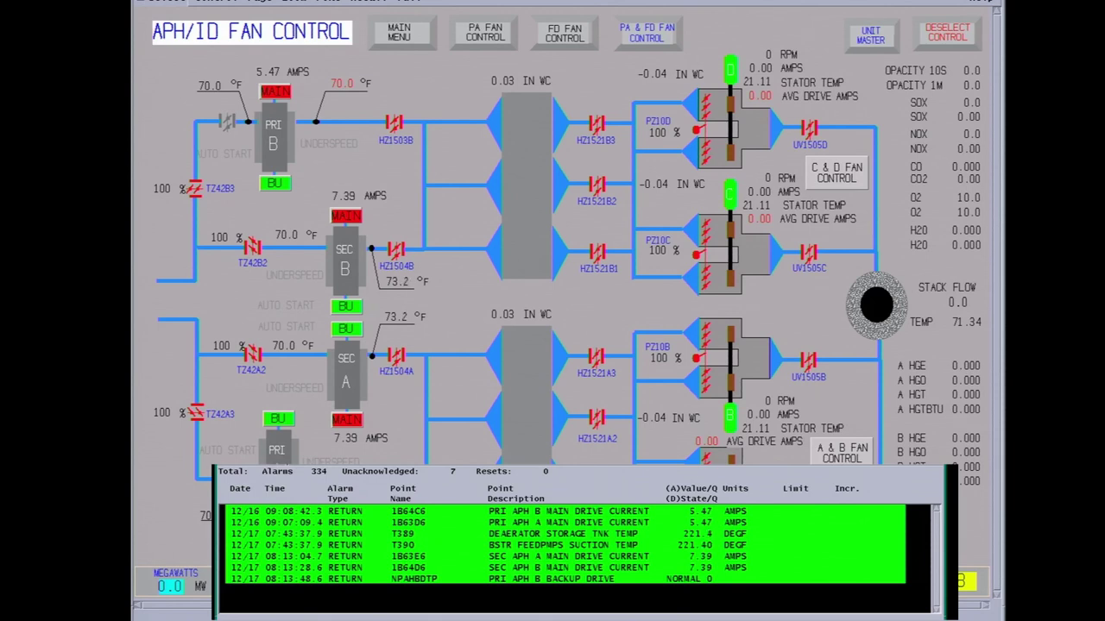
click(292, 553)
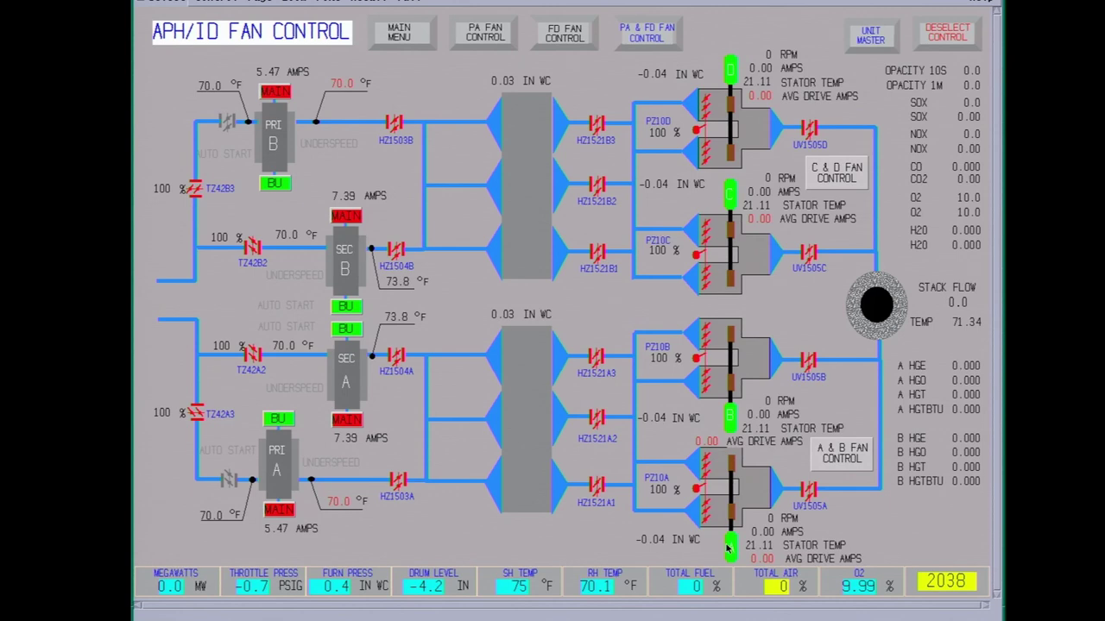
click(760, 486)
Start ID fans A and B on minimum speed select
click(732, 546)
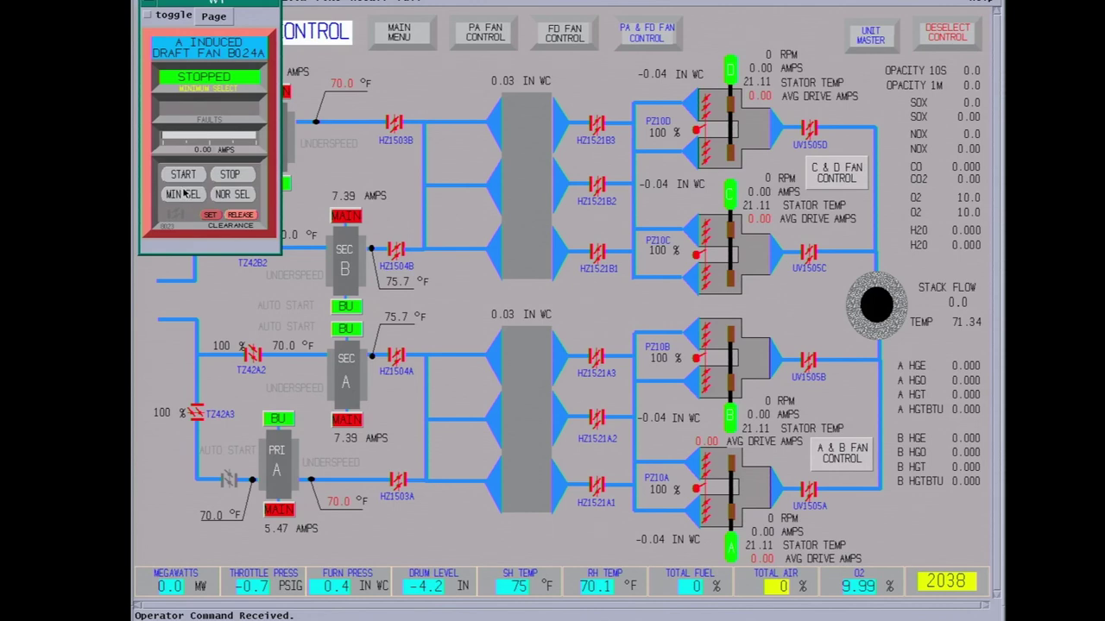
click(184, 194)
click(195, 175)
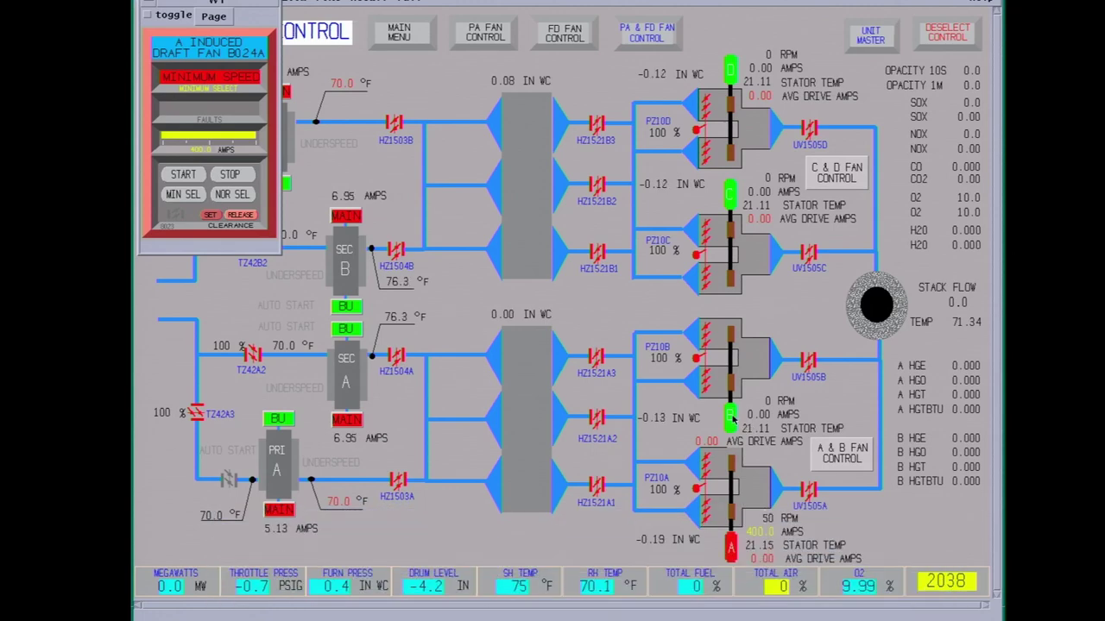
click(731, 418)
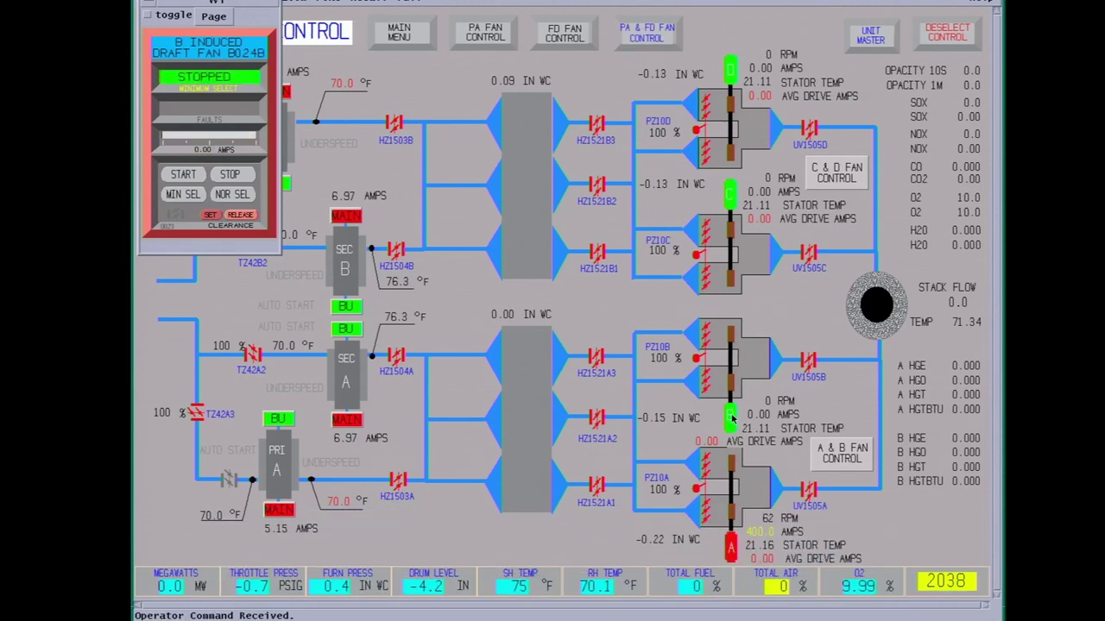
click(171, 195)
click(180, 173)
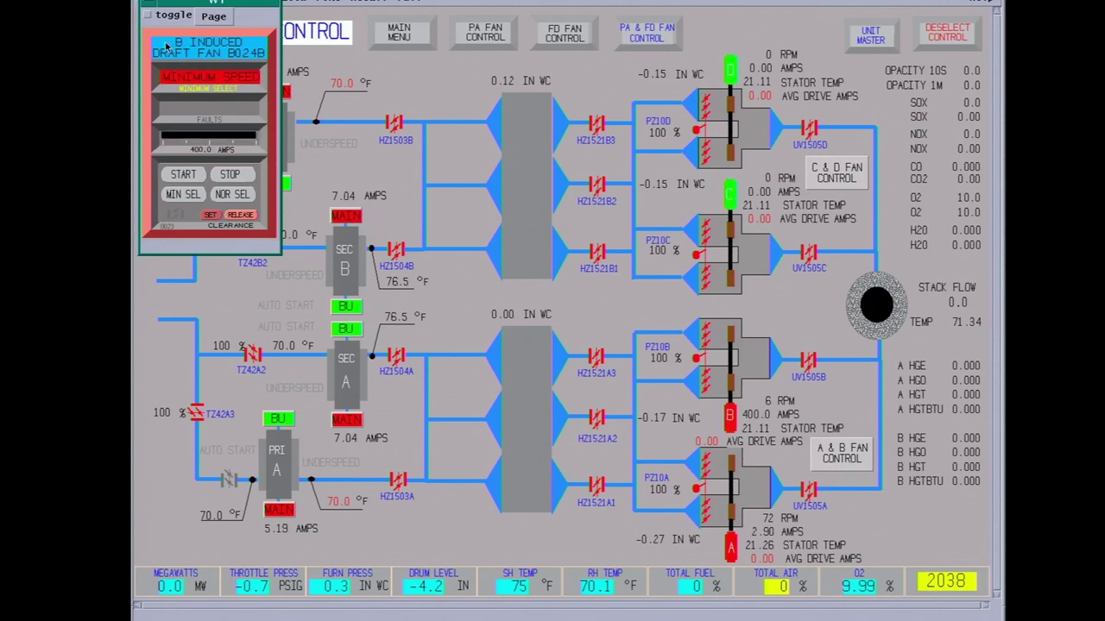
Start ID fan C on minimum speed select, then switch the faceplate to fan D
click(729, 195)
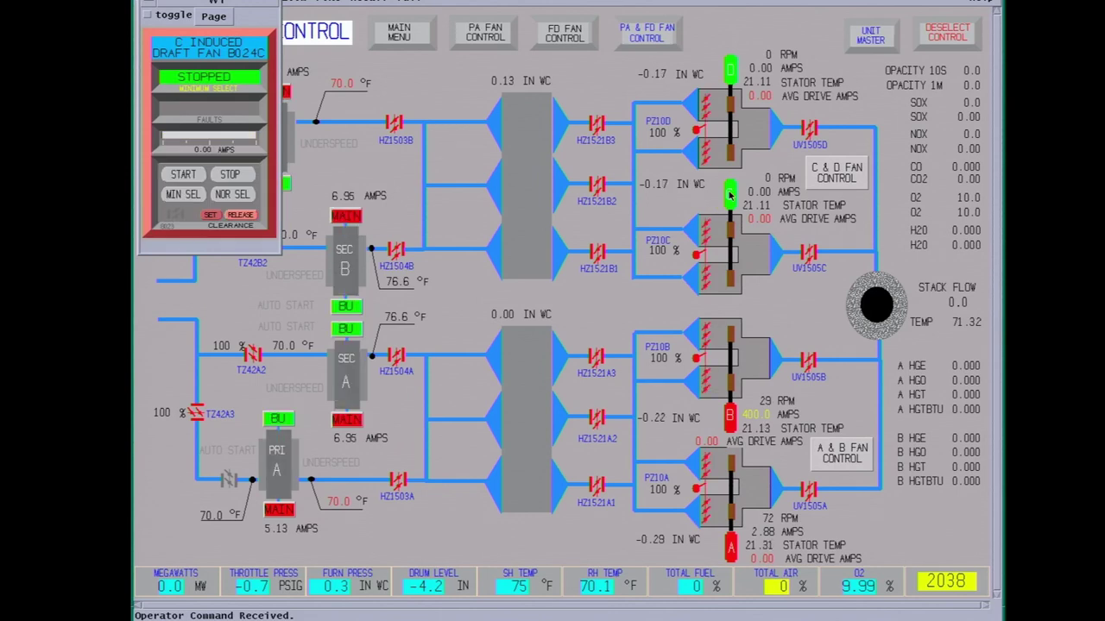
click(175, 194)
click(181, 173)
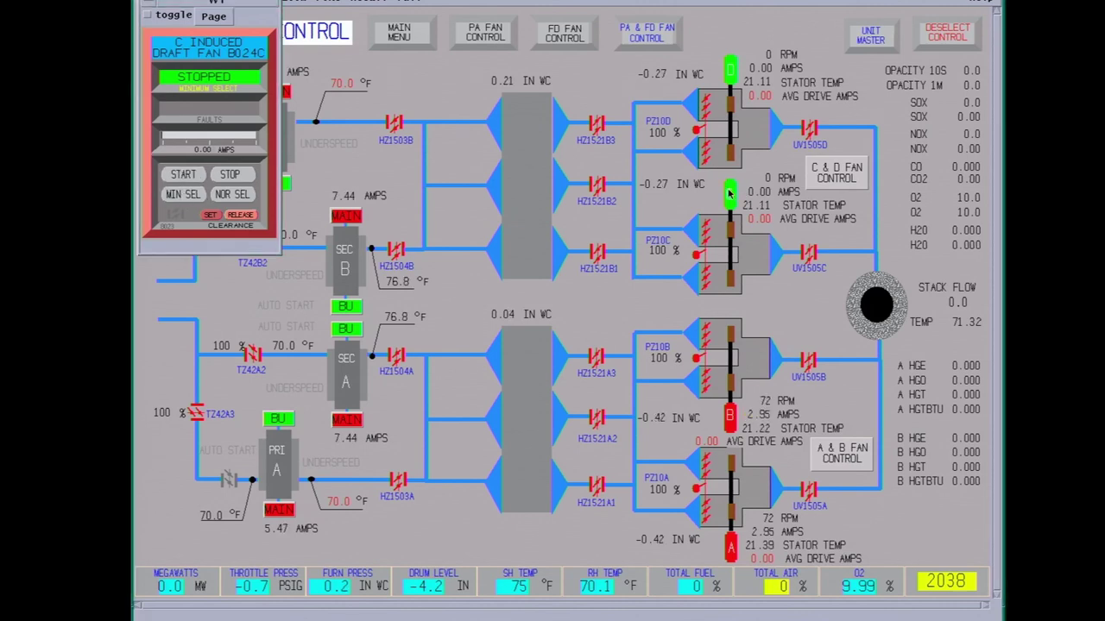
click(730, 71)
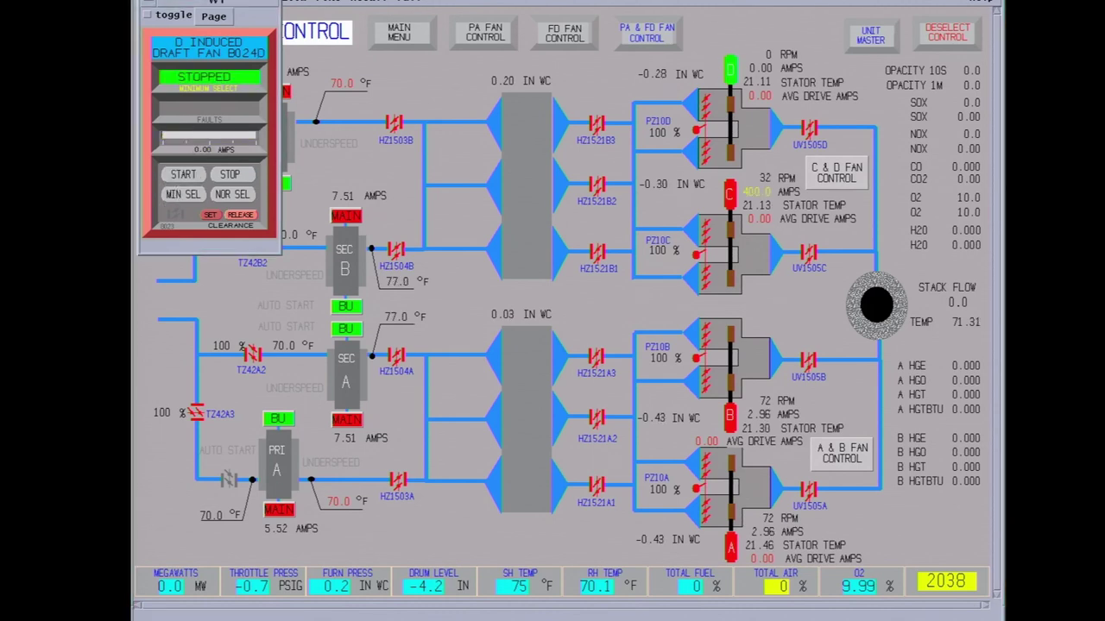
click(149, 4)
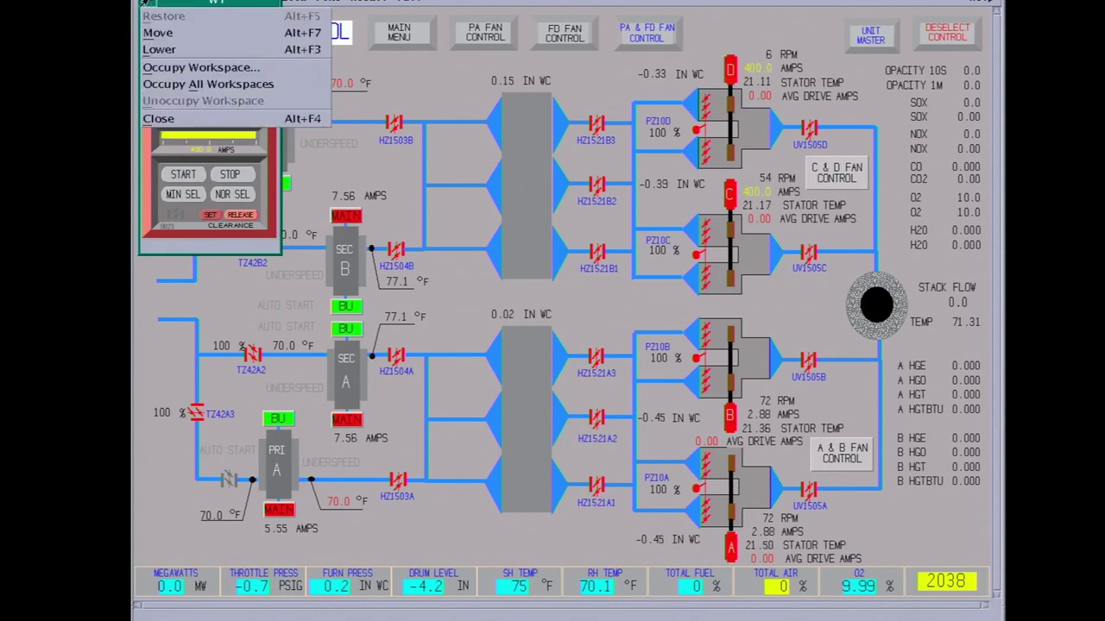
Close the fan faceplate window from its window menu
click(164, 115)
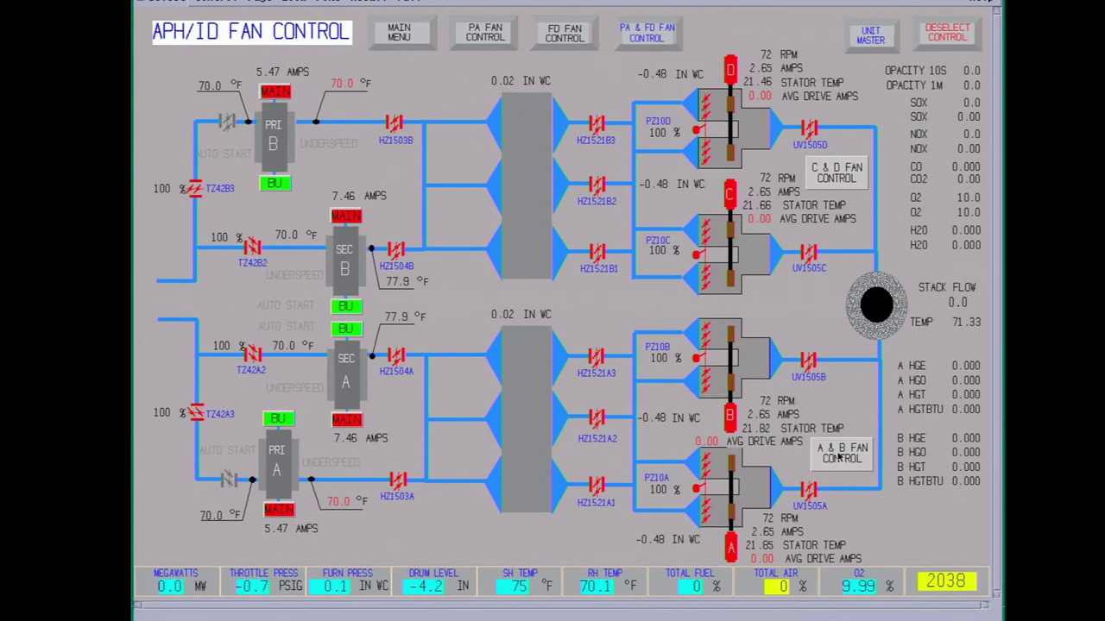
Switch ID fan A to normal speed select with its speed controller in automatic
click(838, 457)
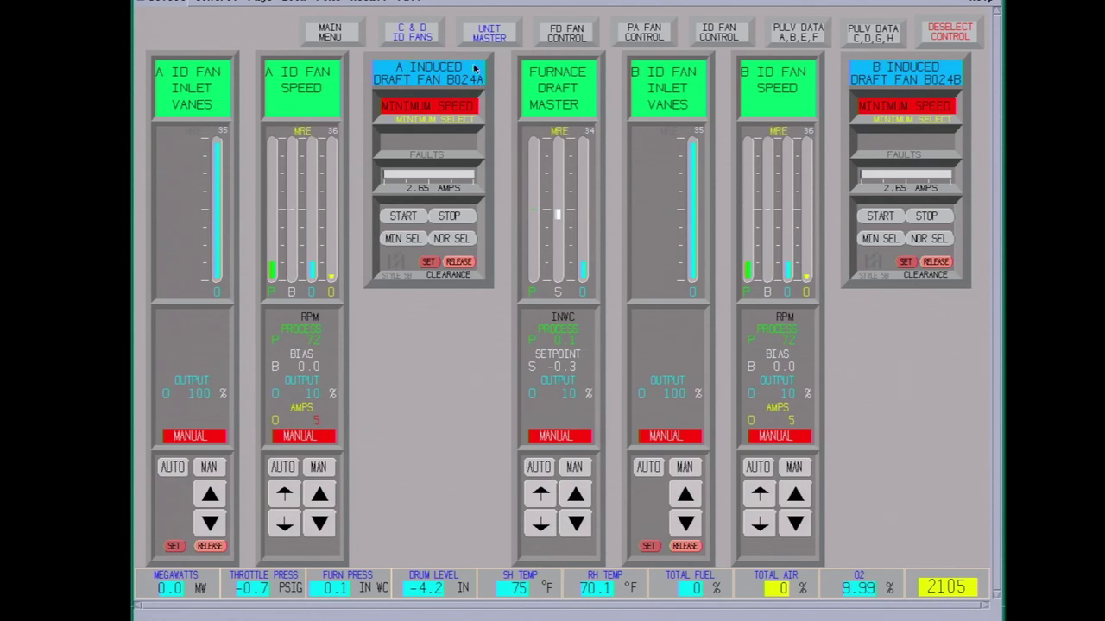
click(303, 98)
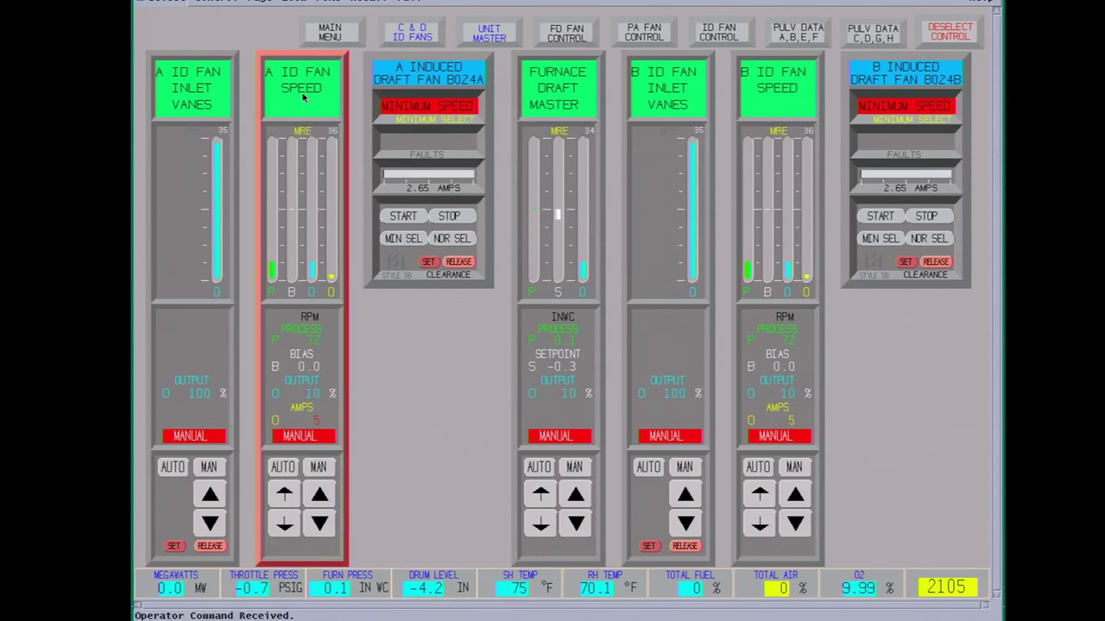
click(285, 469)
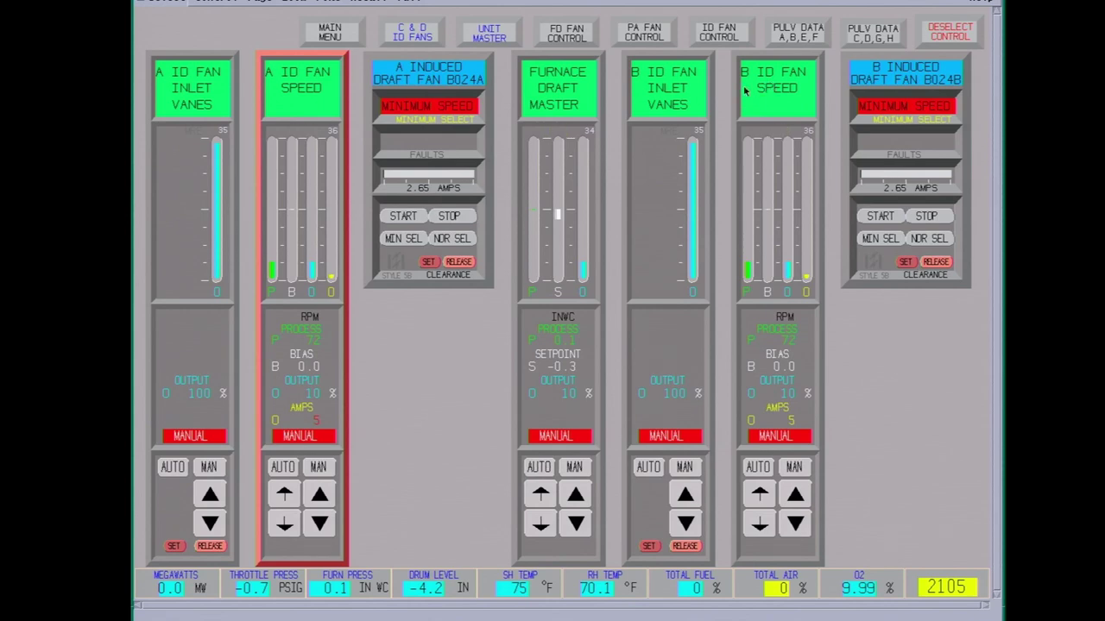
click(402, 75)
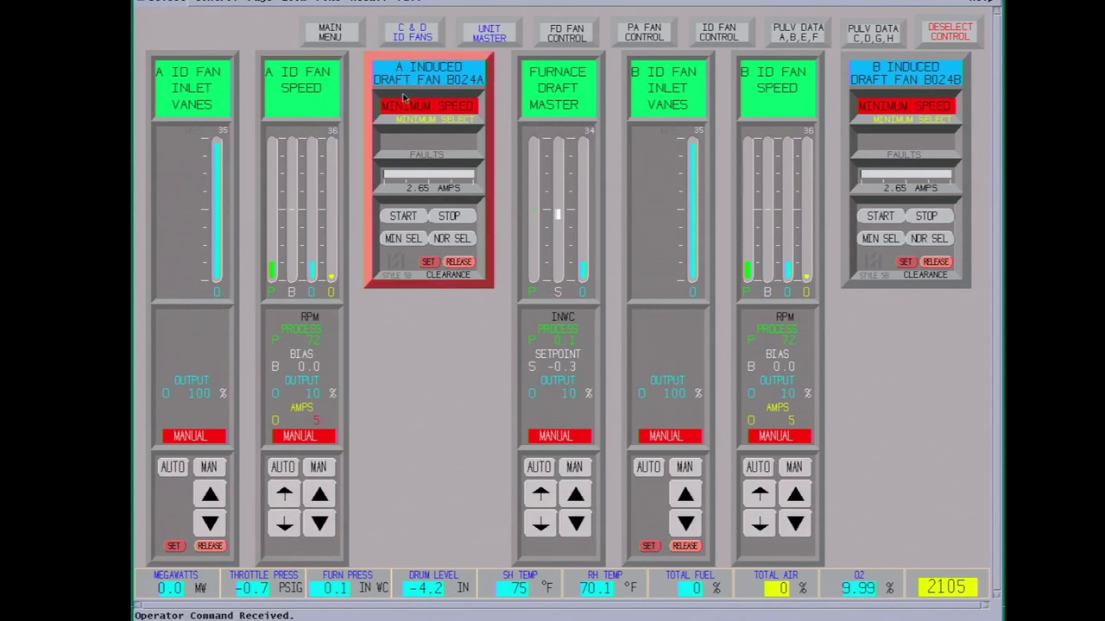
click(456, 240)
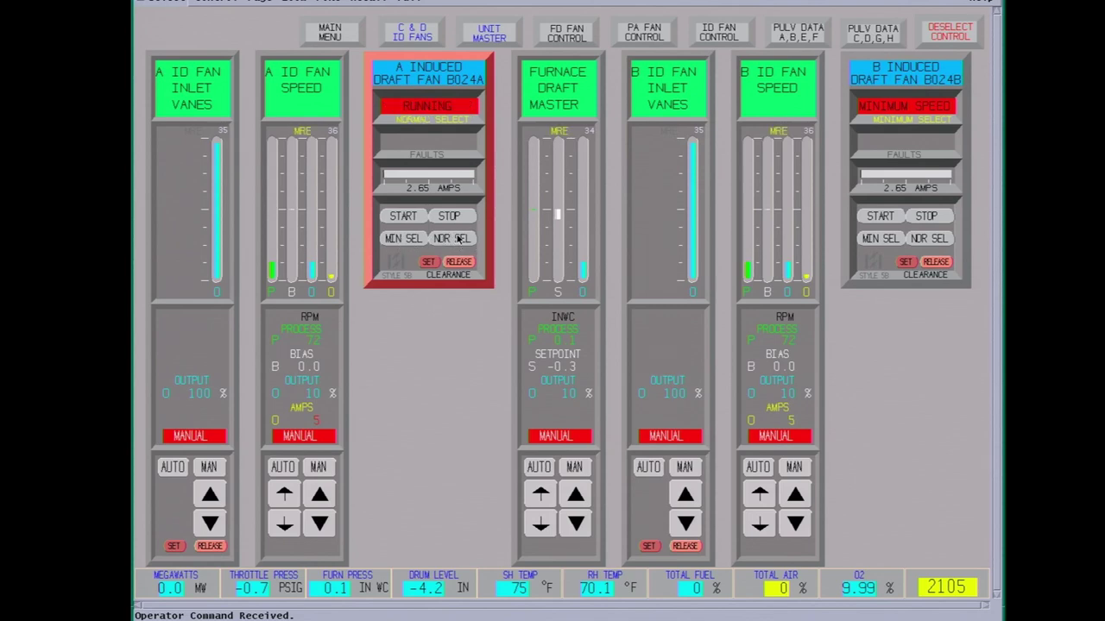
click(294, 86)
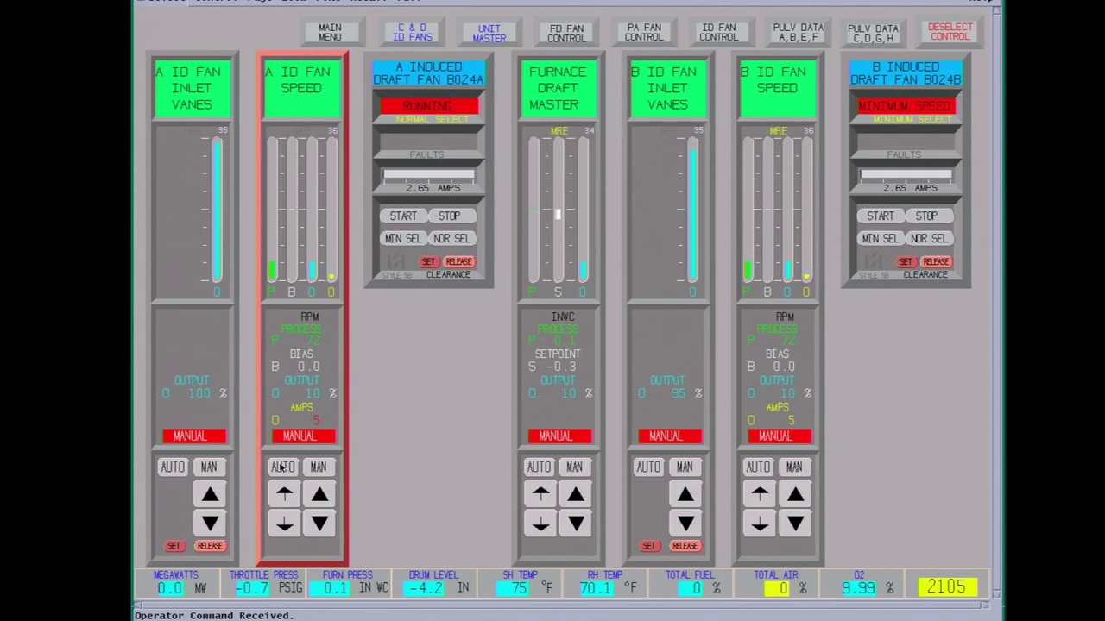
click(282, 467)
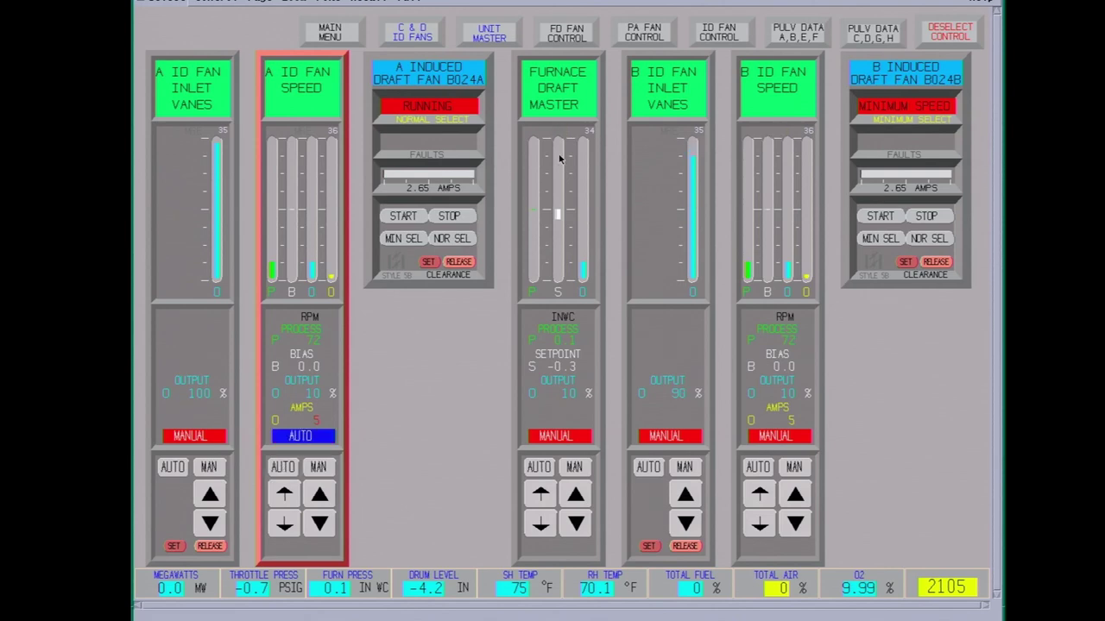
Put ID fan B's speed controller in automatic, then show the C & D ID fan panels
click(756, 93)
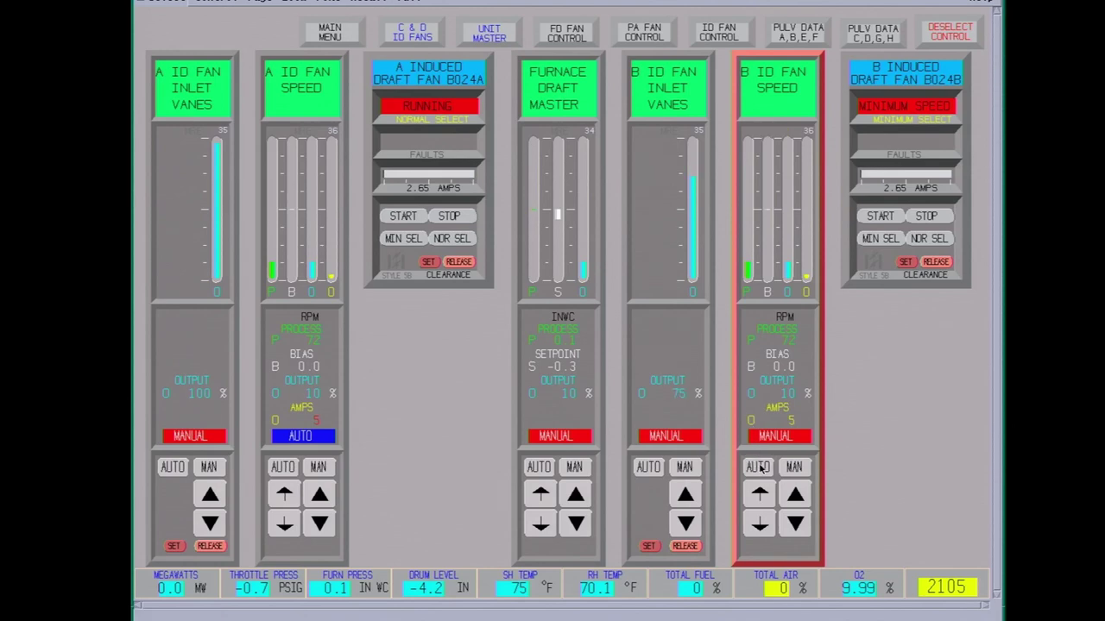
click(760, 466)
click(756, 467)
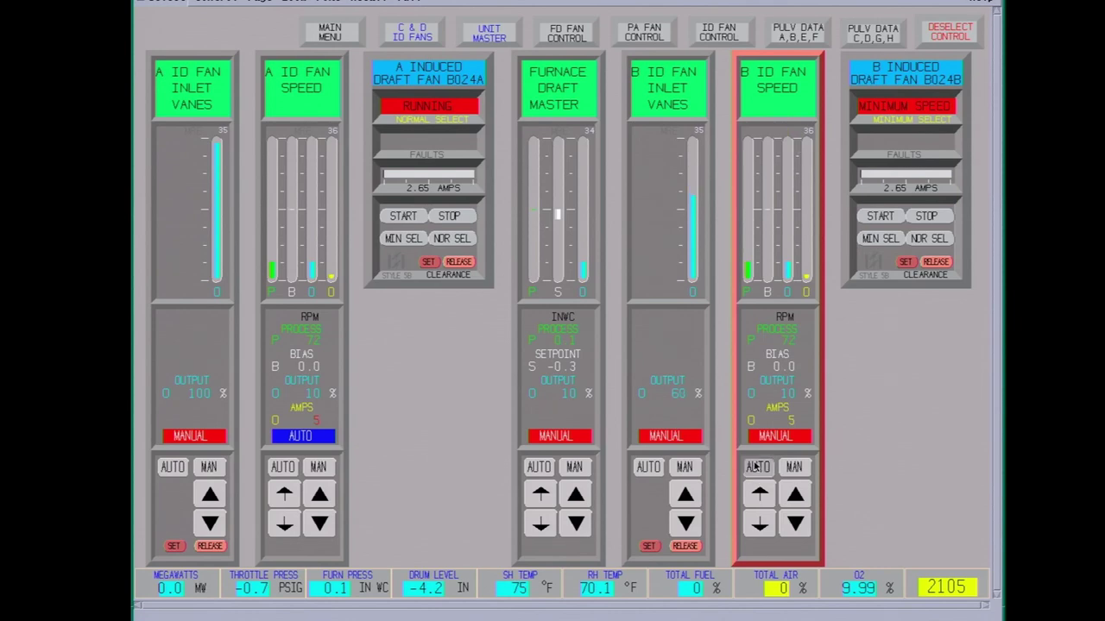
click(888, 87)
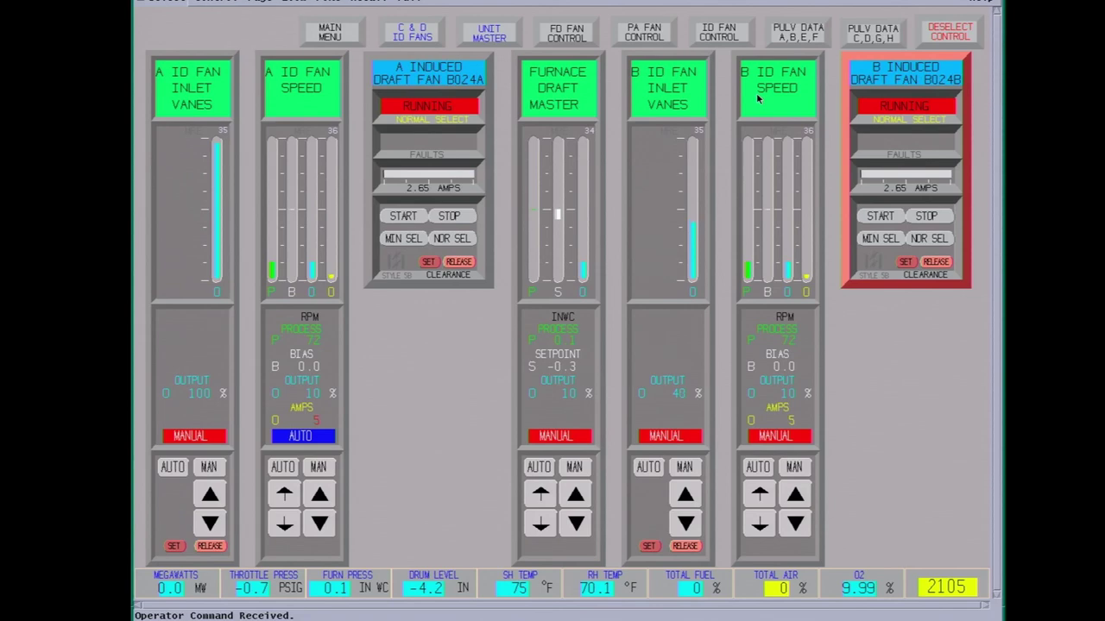
click(800, 518)
click(759, 468)
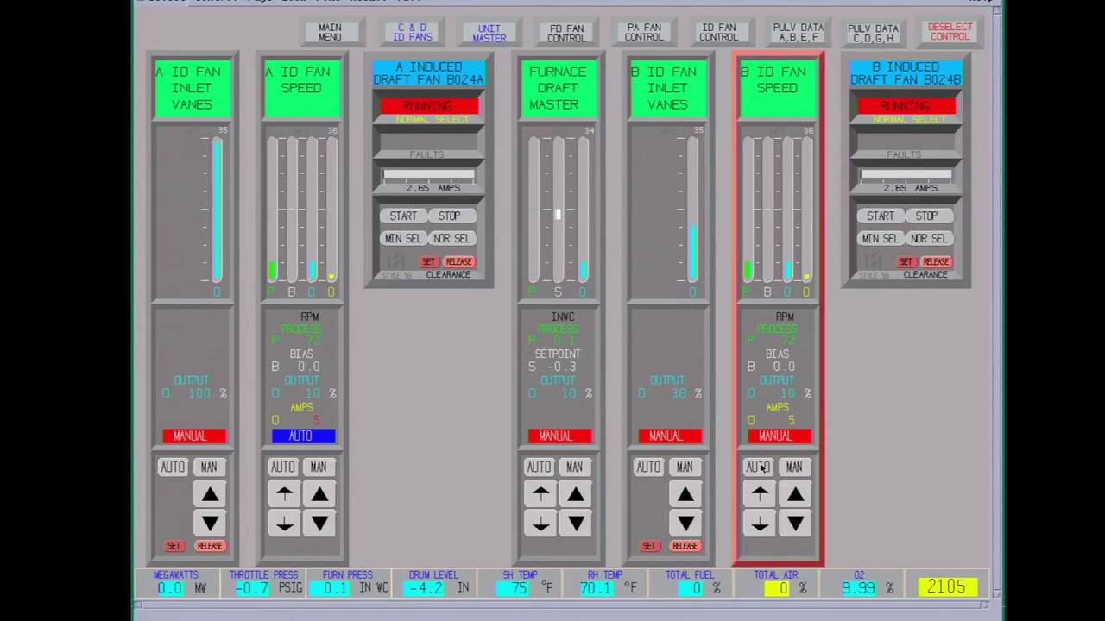
click(410, 33)
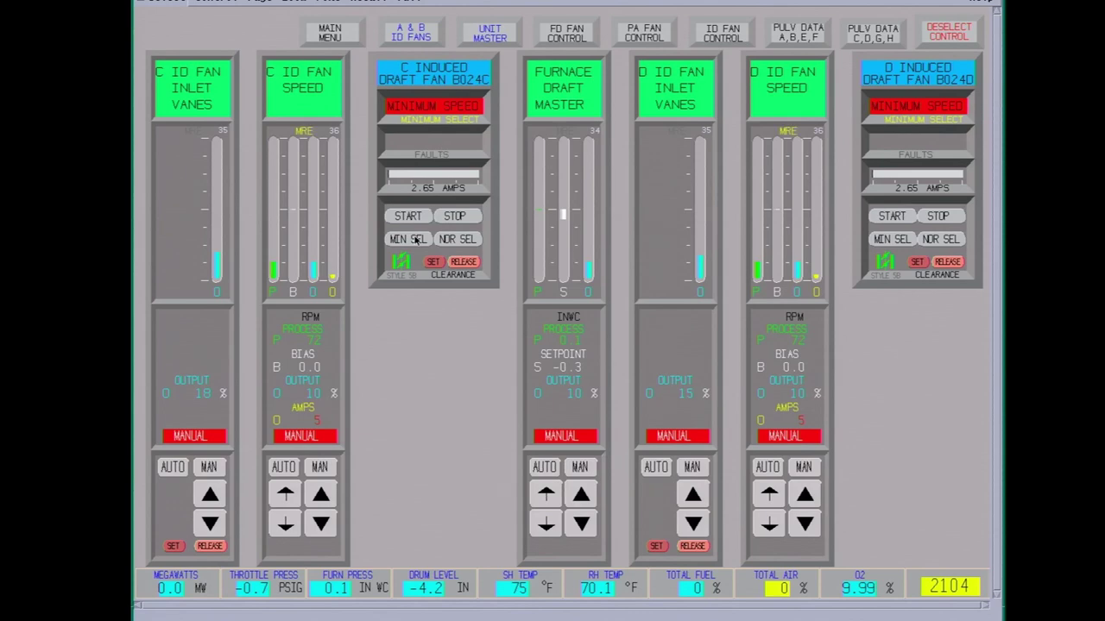
click(454, 241)
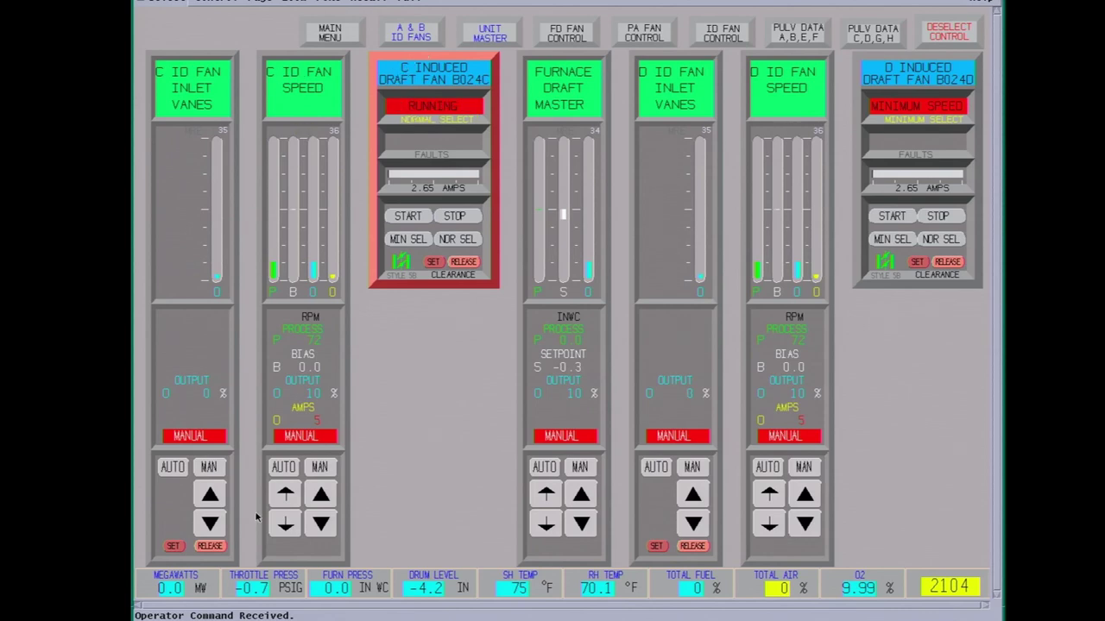
click(286, 467)
click(306, 397)
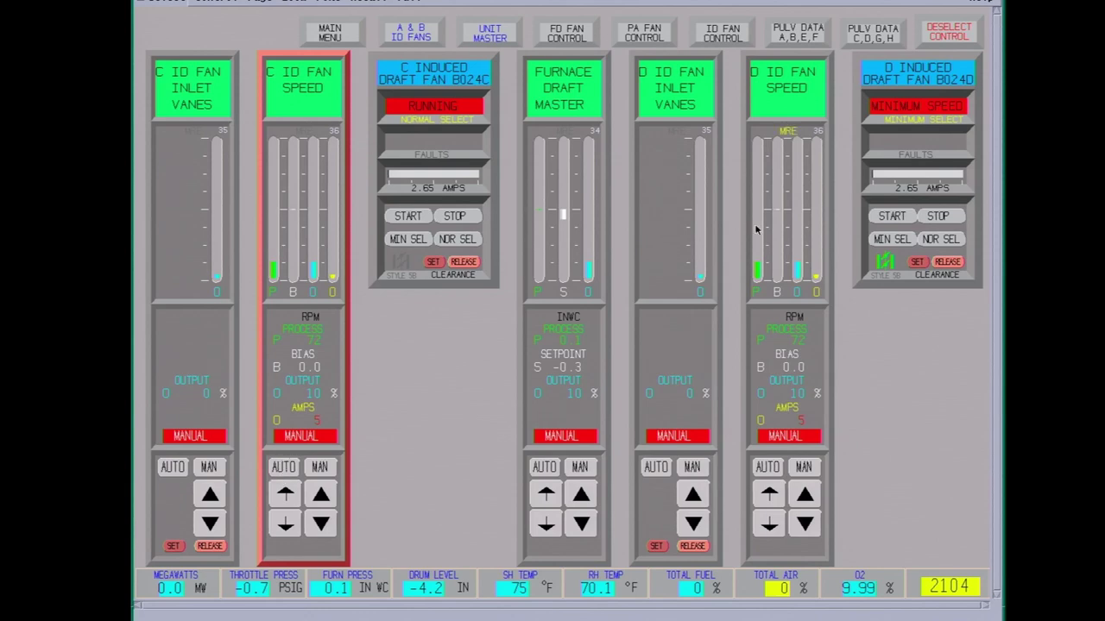
click(922, 76)
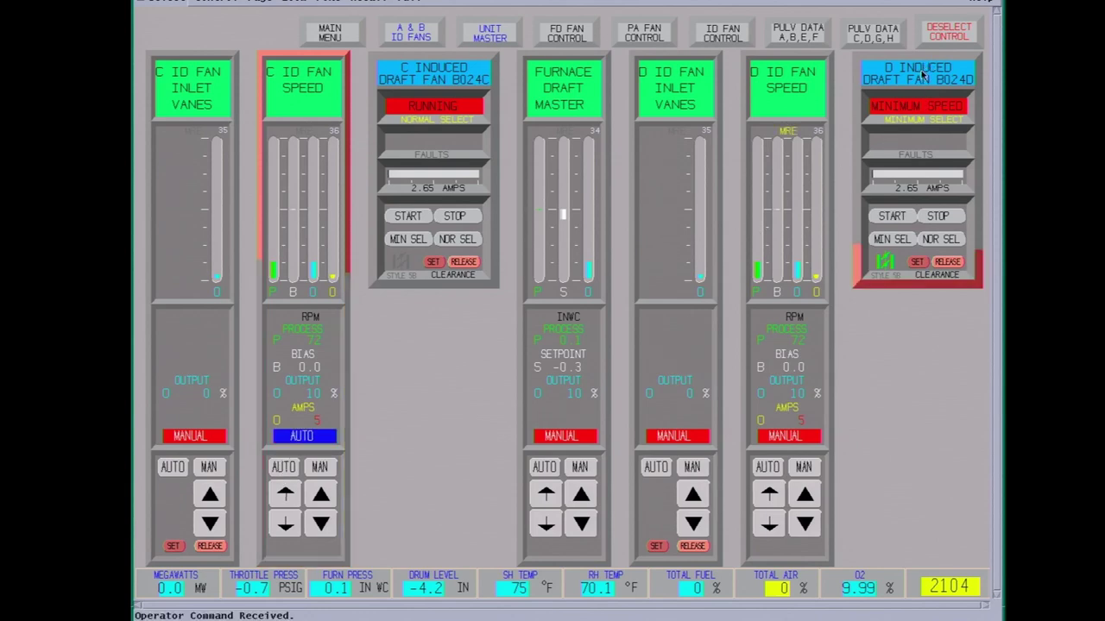
click(941, 239)
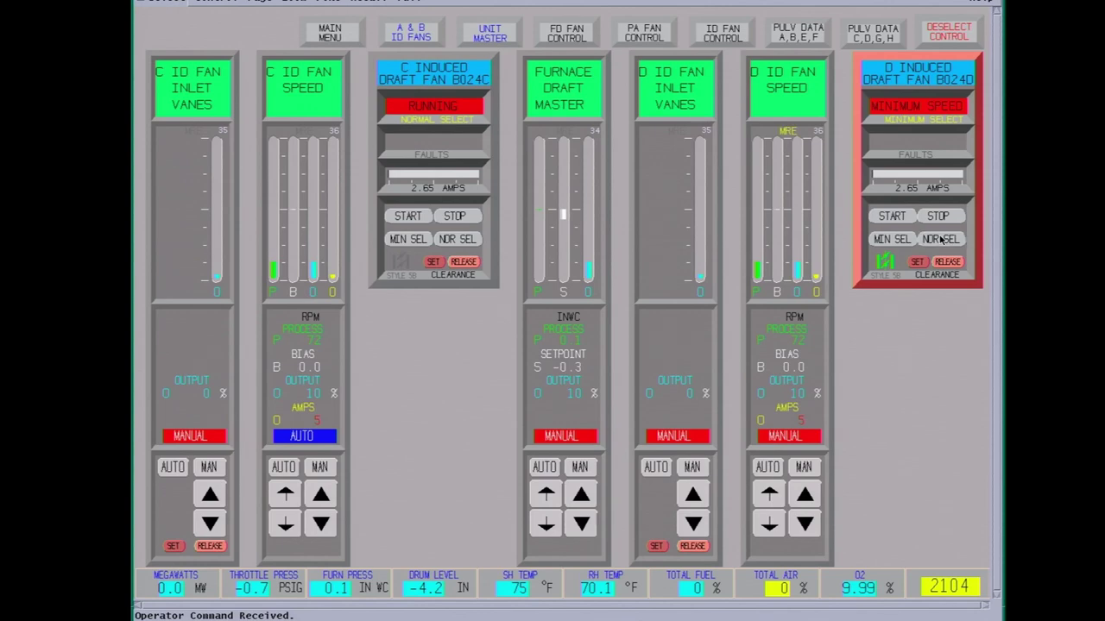
click(785, 129)
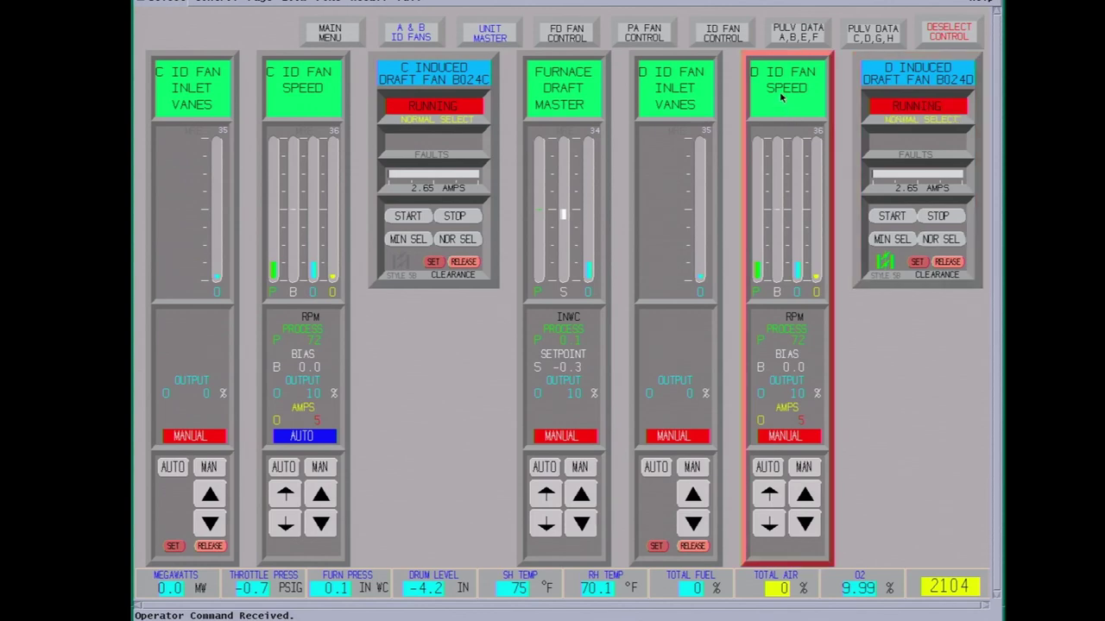
click(768, 468)
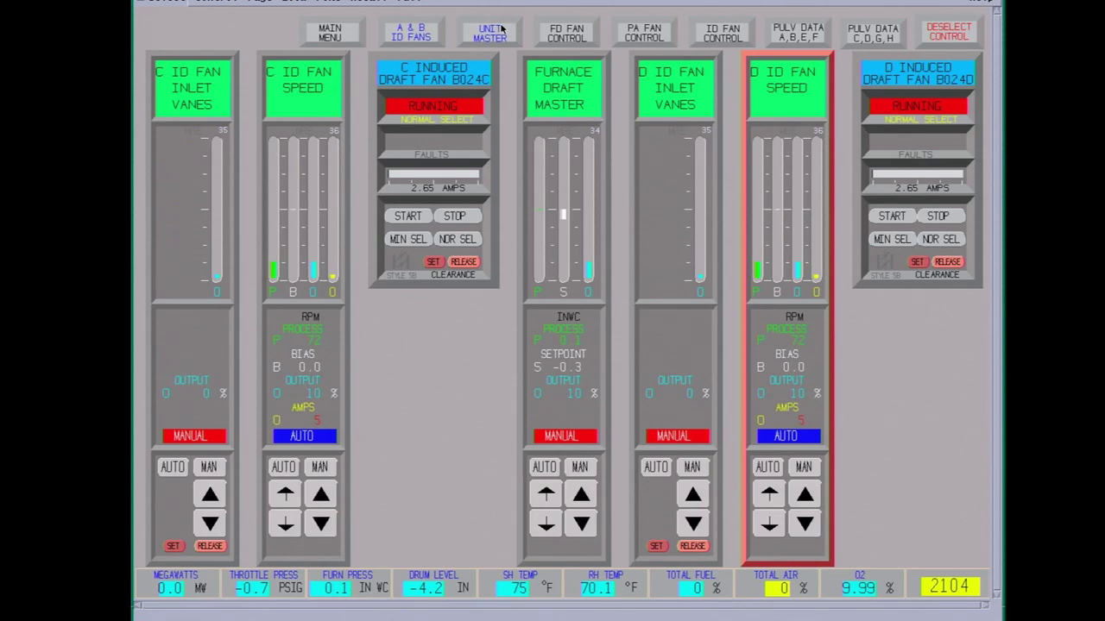
Return to the APH/ID Fan Control overview showing ID fan A at 100 % and B at 38 %
click(711, 35)
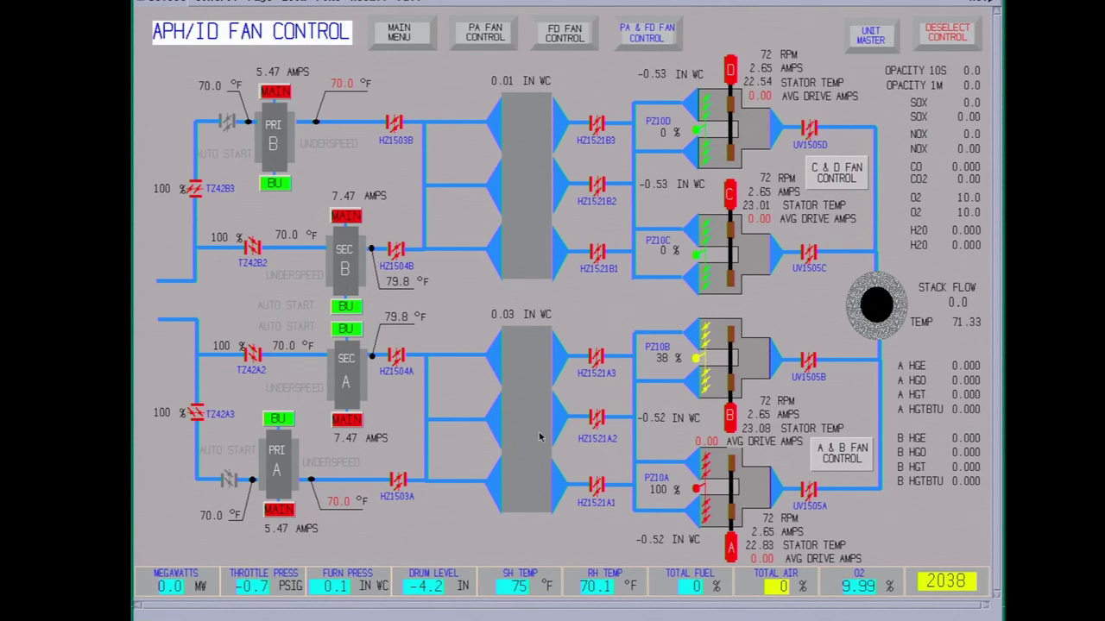
Step the B ID fan inlet vane station's manual output up from 38 % to 100 %
click(700, 363)
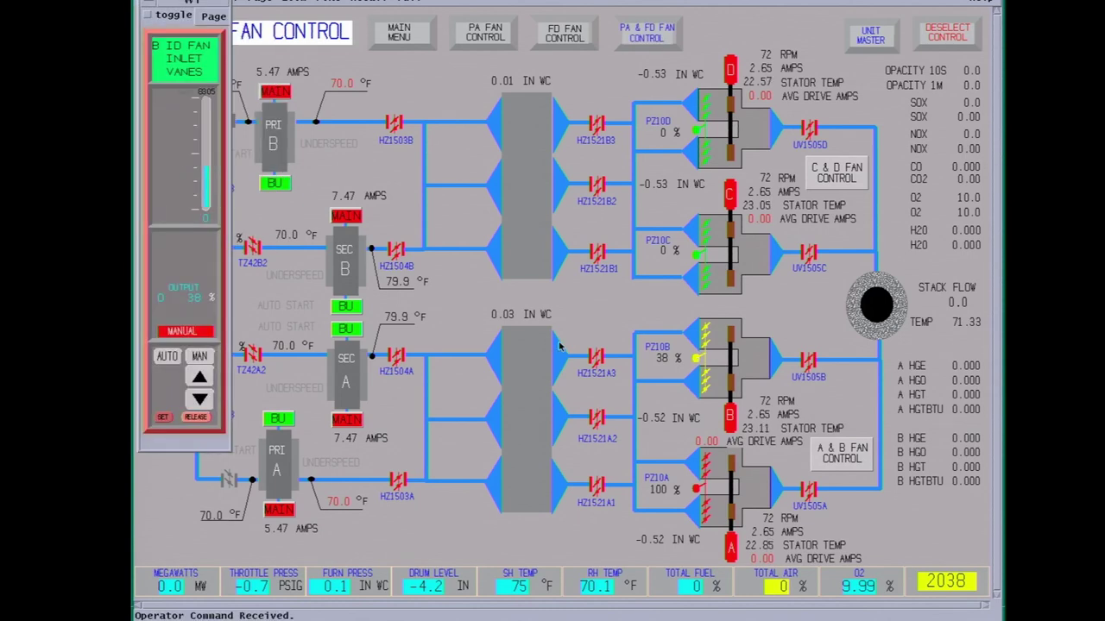
click(200, 377)
click(200, 377)
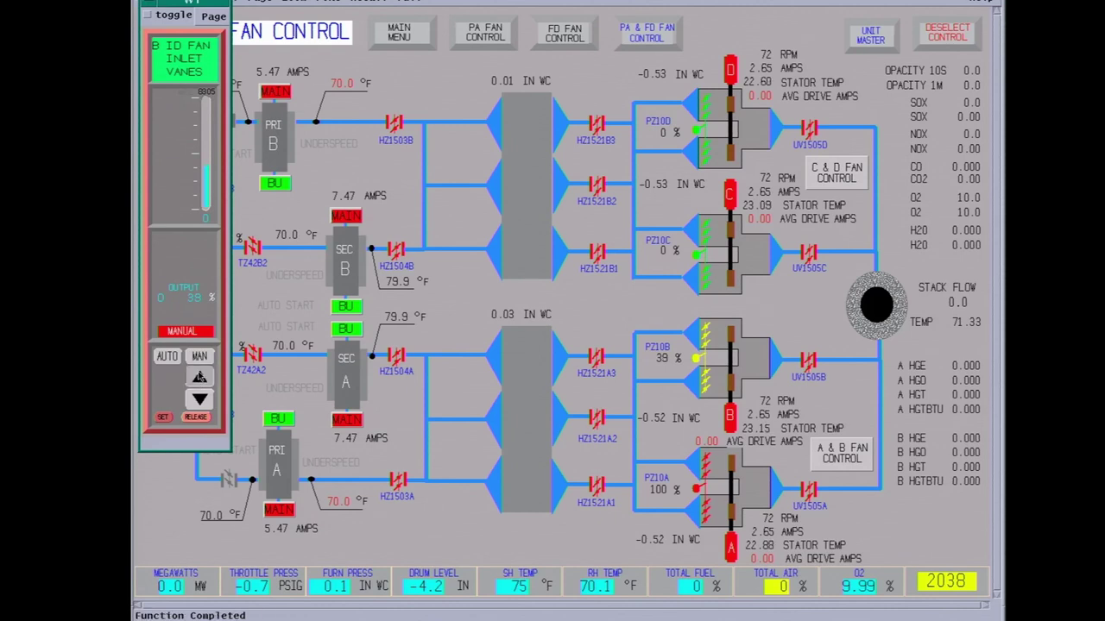
click(199, 377)
click(200, 377)
click(199, 377)
click(199, 377)
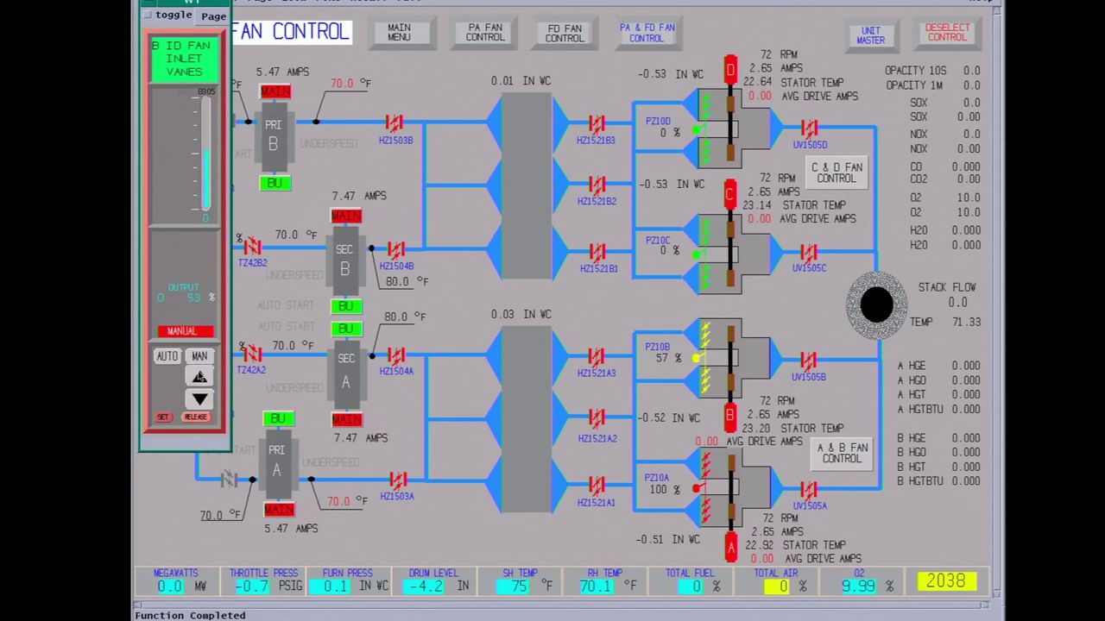
click(199, 377)
click(200, 377)
click(199, 378)
click(199, 377)
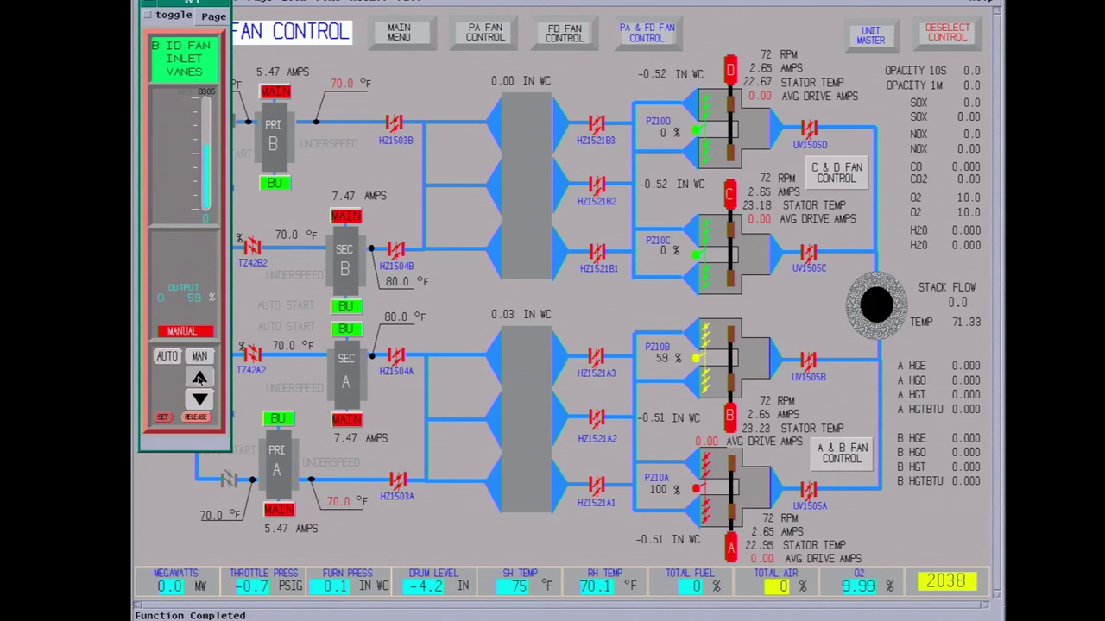
click(199, 377)
click(199, 377)
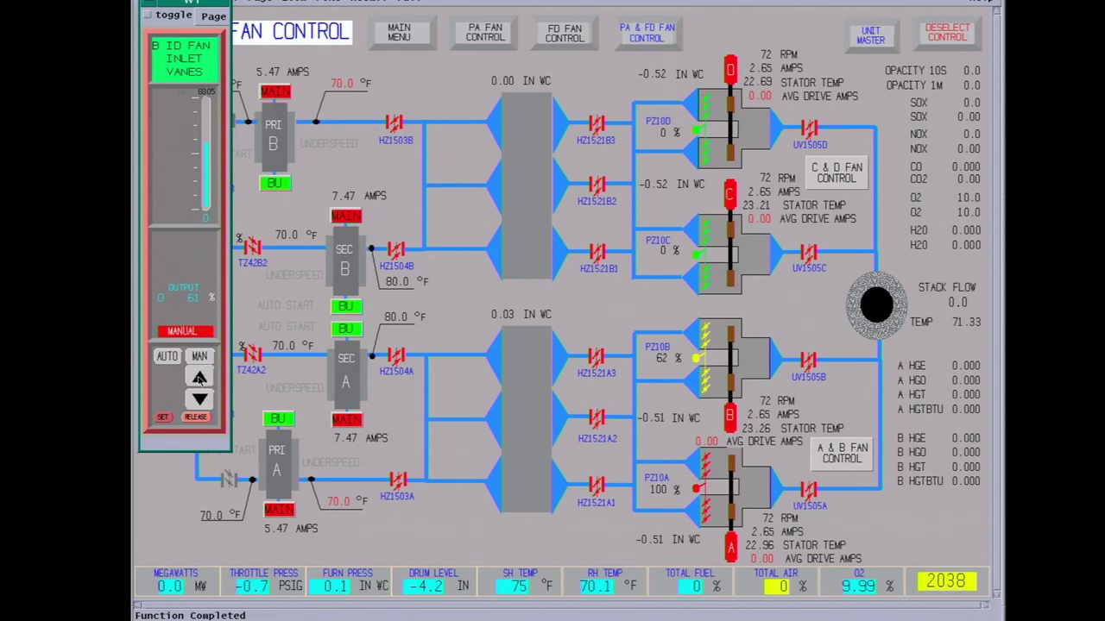
click(199, 377)
click(199, 377)
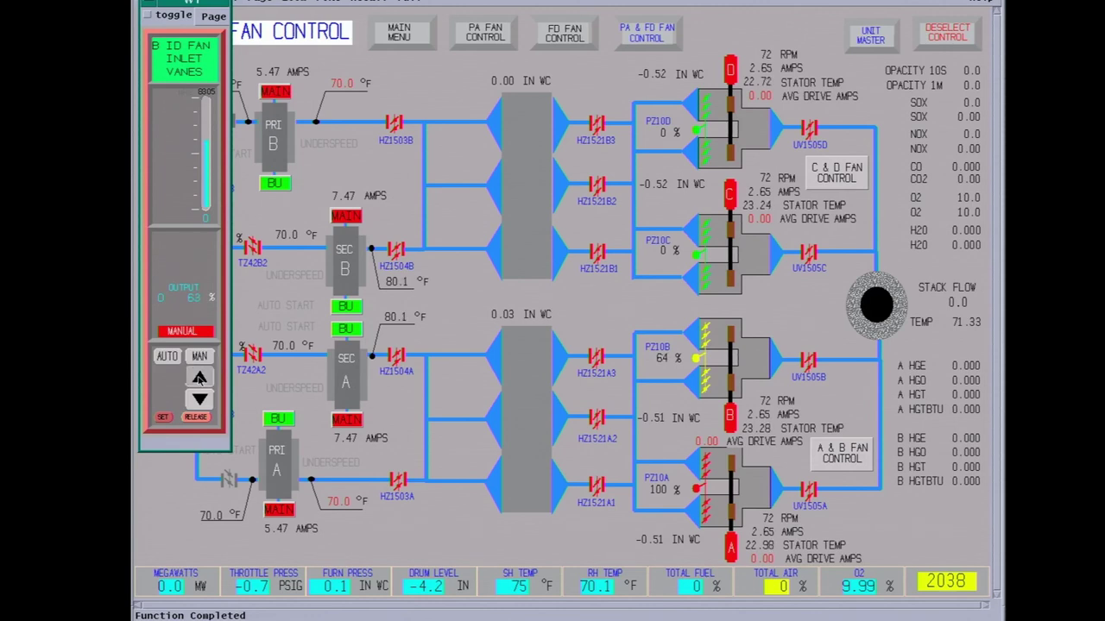
click(199, 377)
click(200, 377)
click(200, 377)
click(200, 377)
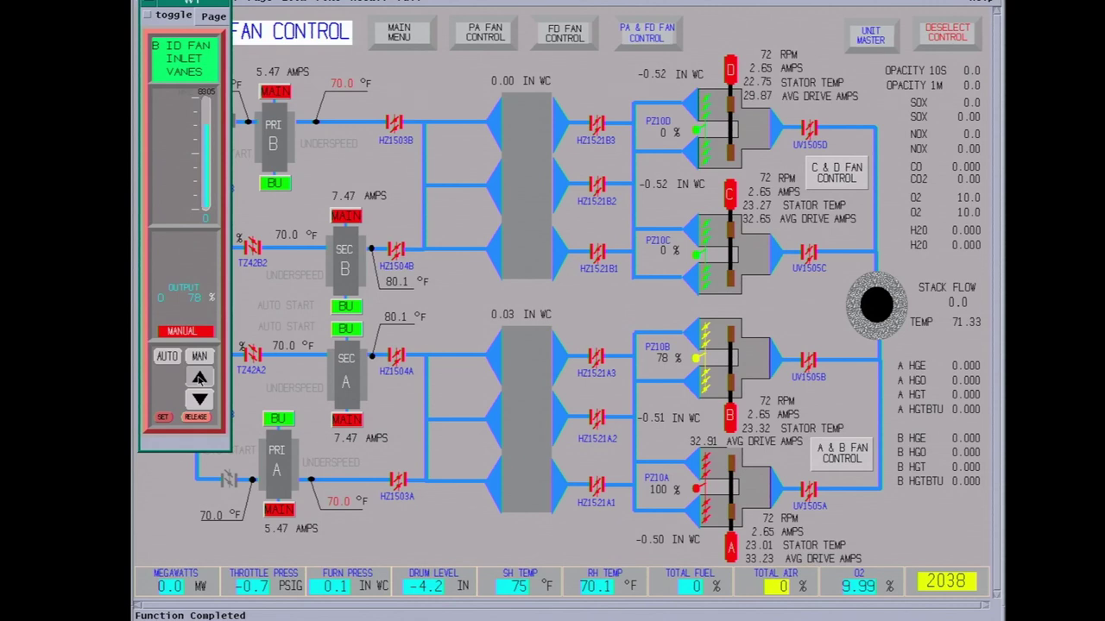
click(200, 377)
click(199, 378)
click(200, 377)
click(200, 377)
click(199, 377)
click(200, 377)
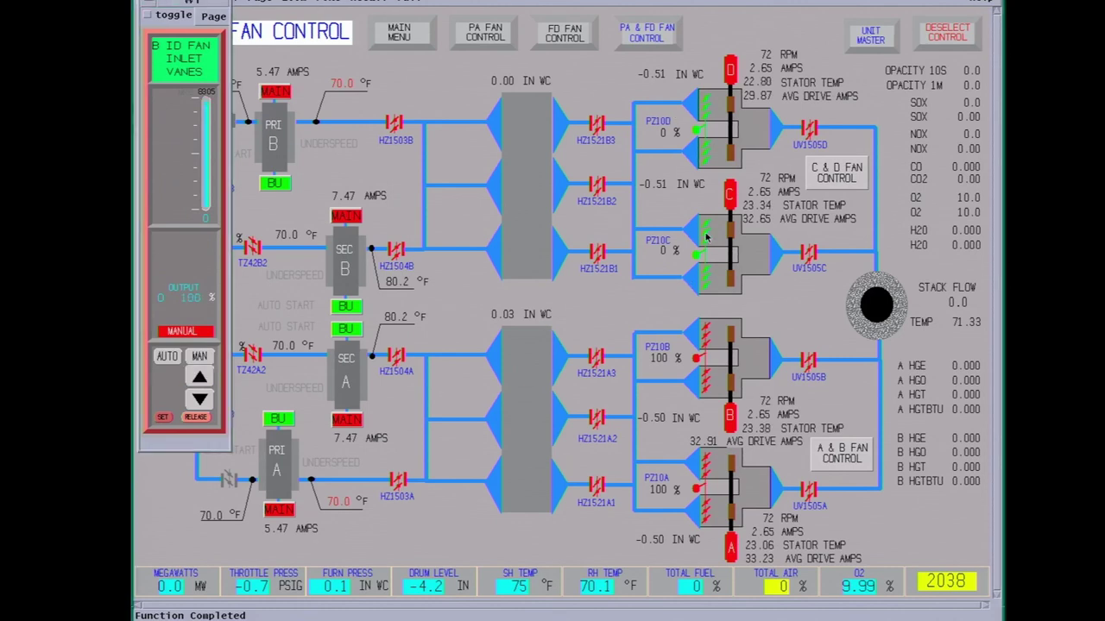
Select the C ID fan vane station and step its manual output from 0 % to 100 %
click(697, 258)
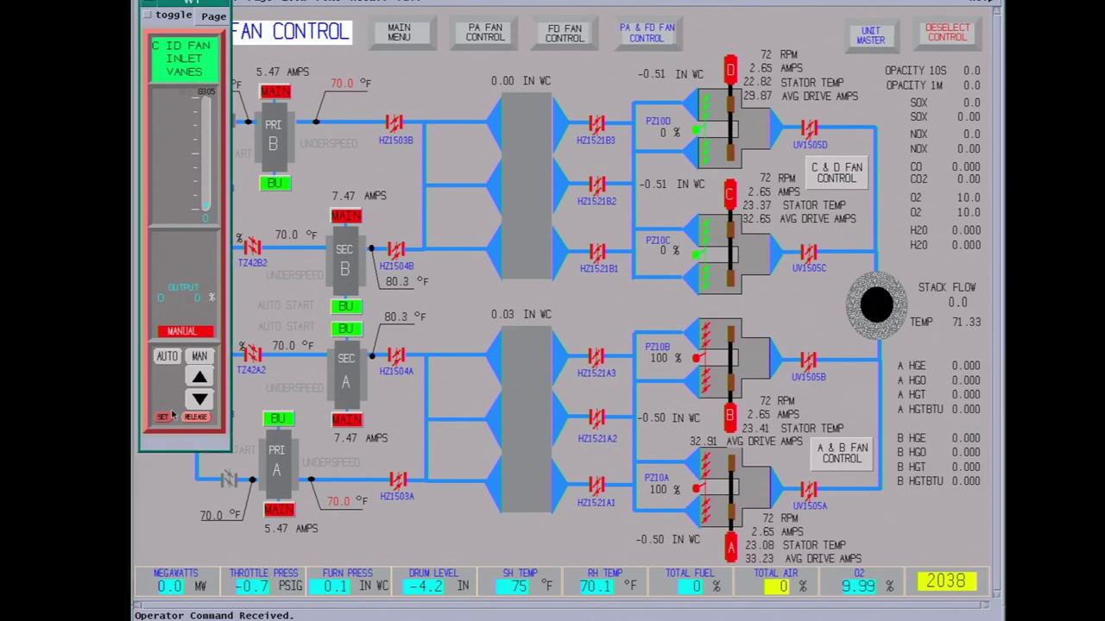
click(198, 375)
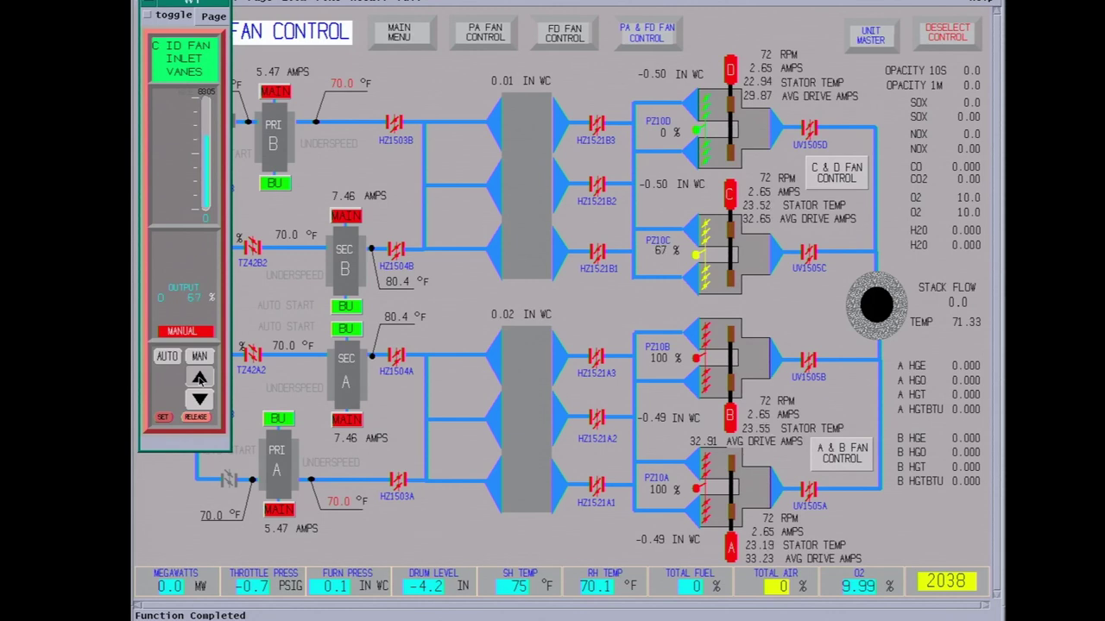
click(200, 378)
click(199, 378)
click(199, 378)
click(199, 378)
click(200, 378)
click(199, 378)
click(199, 378)
click(199, 378)
click(199, 378)
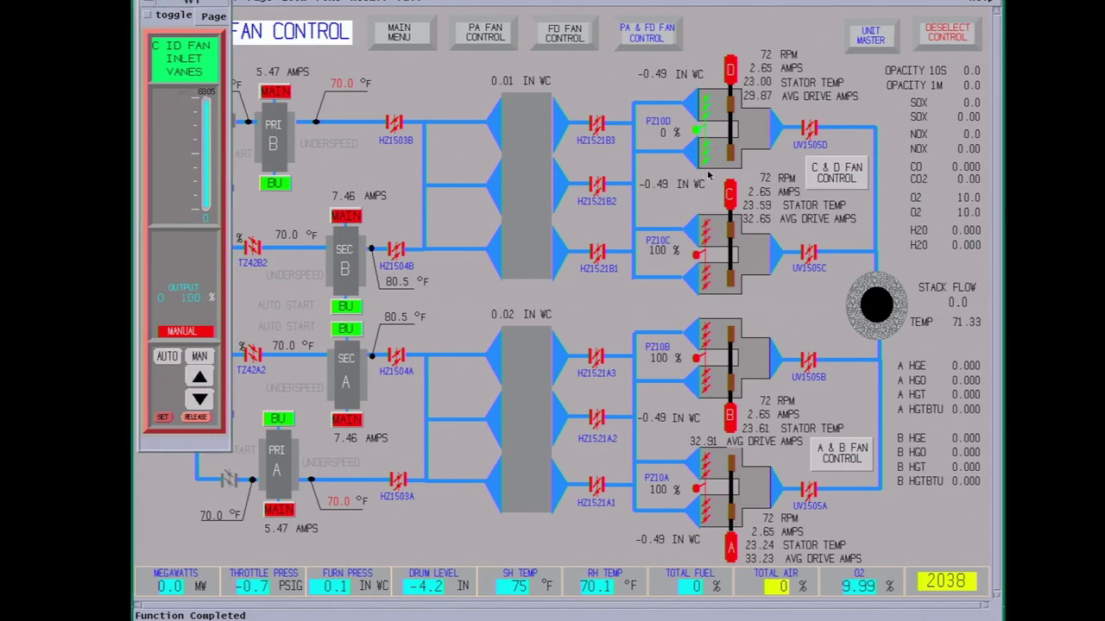
Select the D ID fan vane station and raise its output from 0 % to about 64 %
click(692, 131)
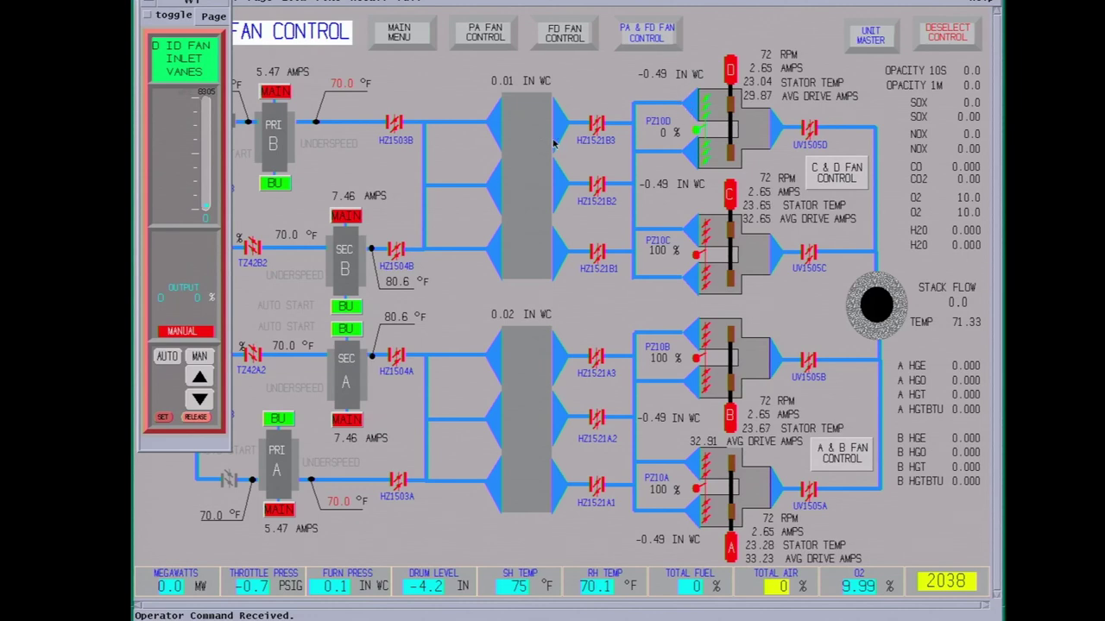
click(199, 378)
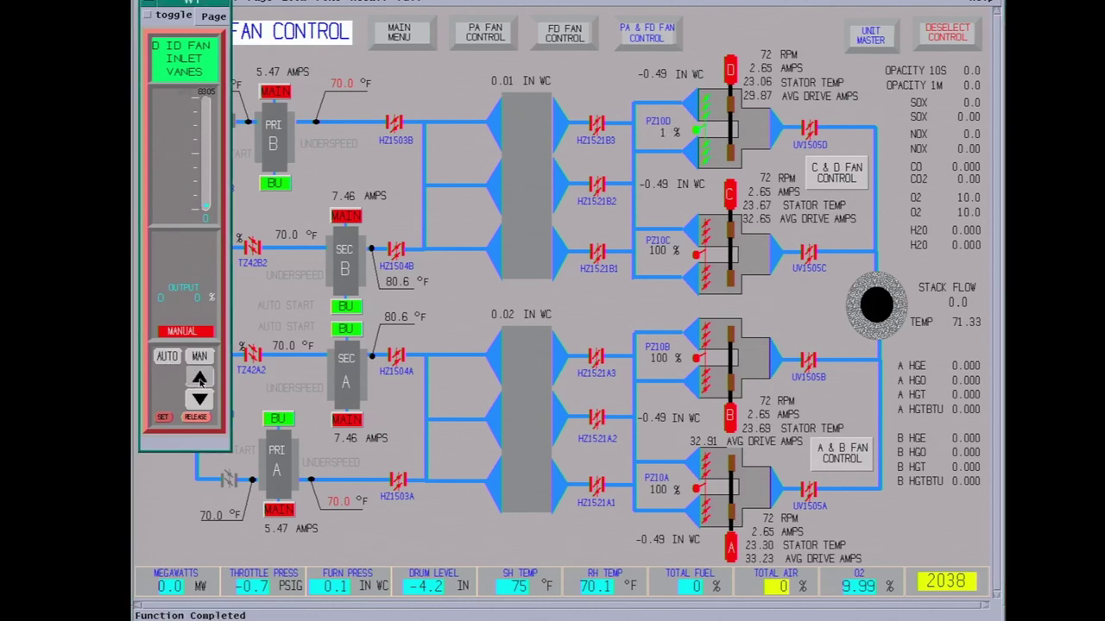
click(200, 378)
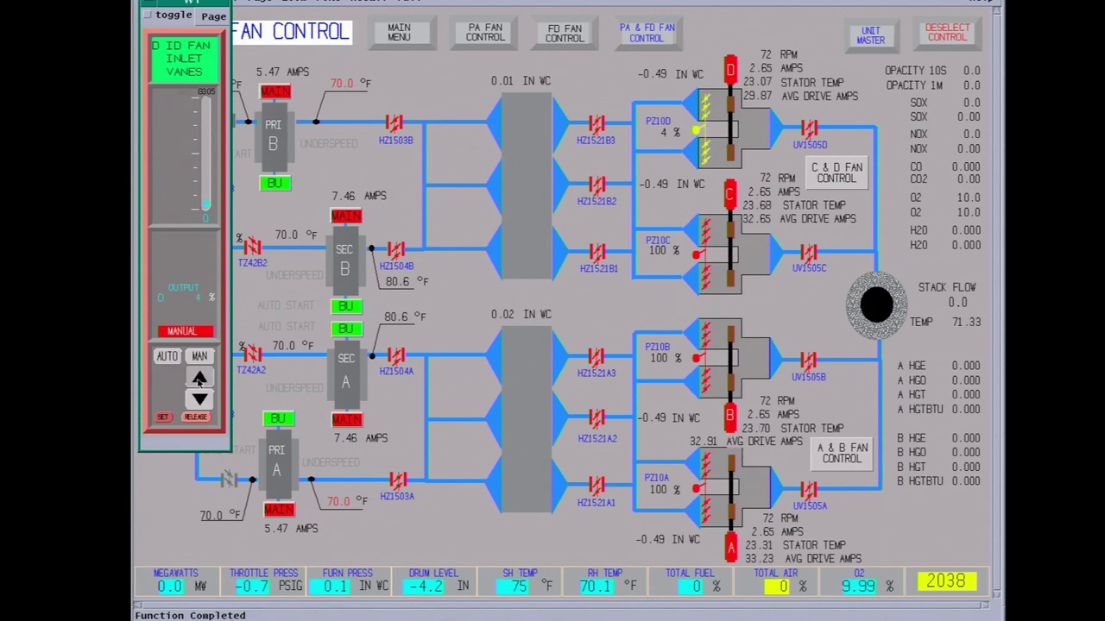
click(199, 379)
click(200, 379)
click(199, 379)
click(200, 378)
click(200, 379)
click(199, 379)
click(199, 378)
click(199, 378)
click(199, 378)
click(200, 378)
Finish opening the D ID fan vanes to 100 % and close the inlet vanes station window
click(200, 378)
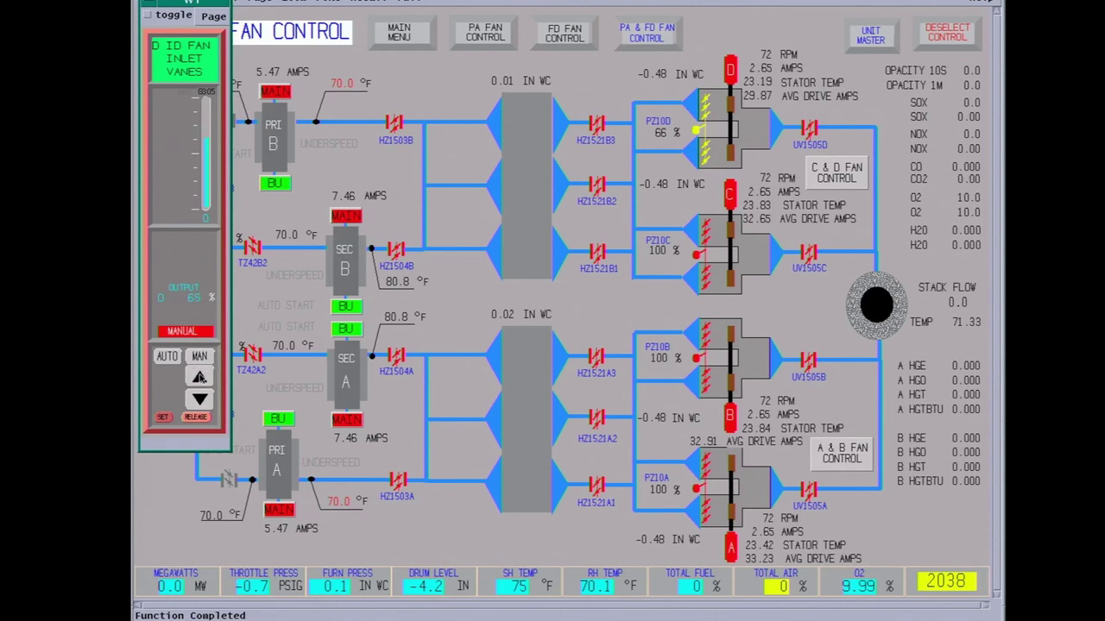
click(199, 377)
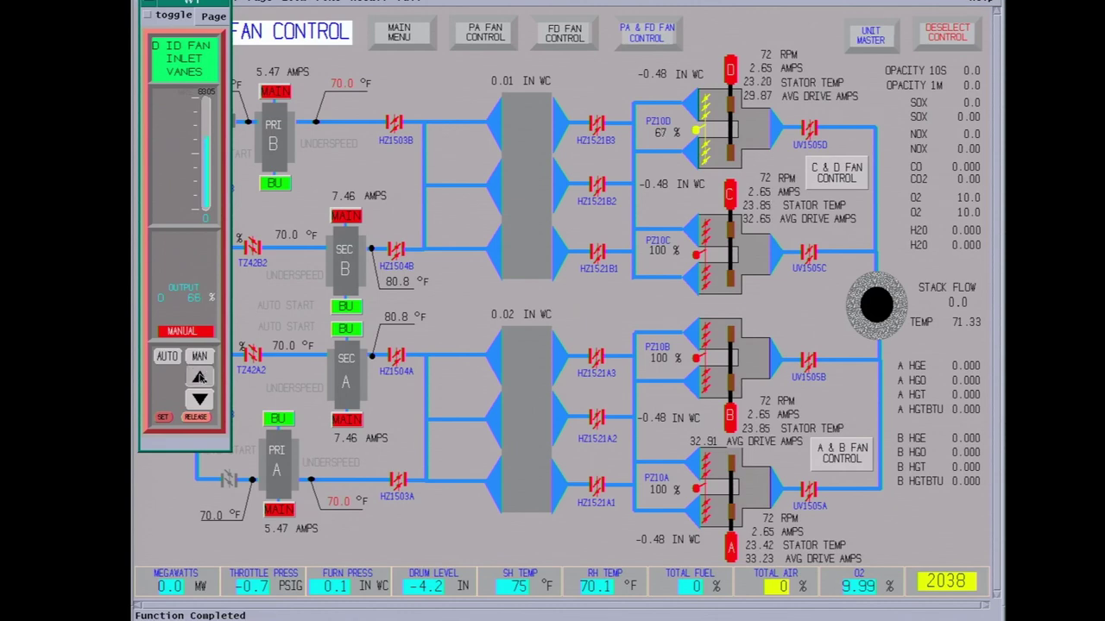
click(199, 378)
click(199, 377)
click(200, 378)
click(200, 377)
click(199, 377)
click(199, 378)
click(200, 377)
click(200, 377)
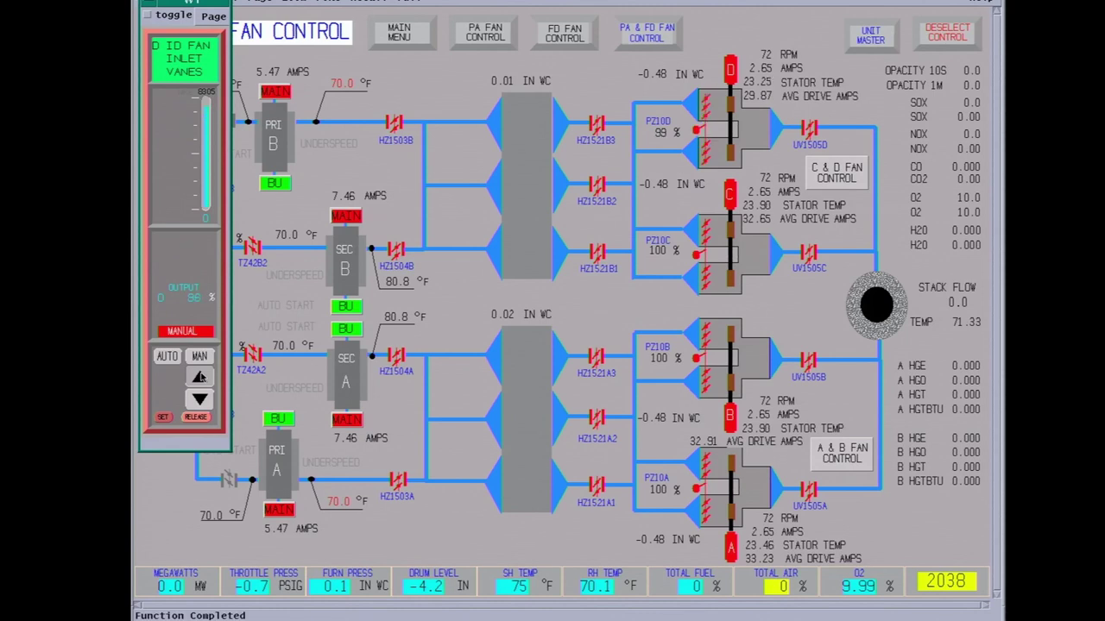
click(199, 377)
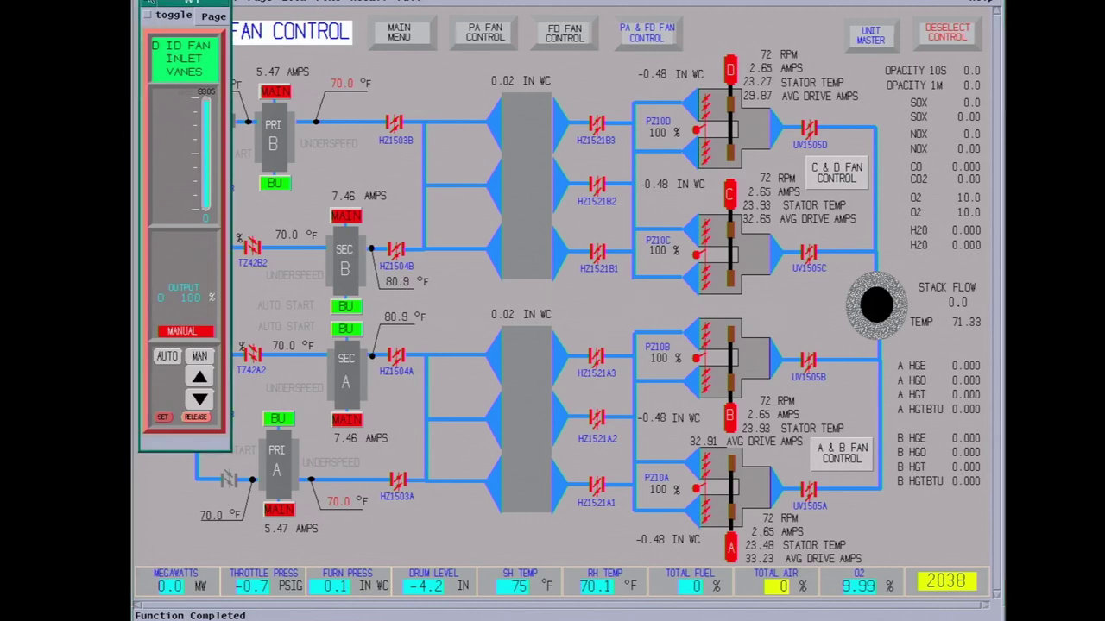
click(150, 3)
click(150, 4)
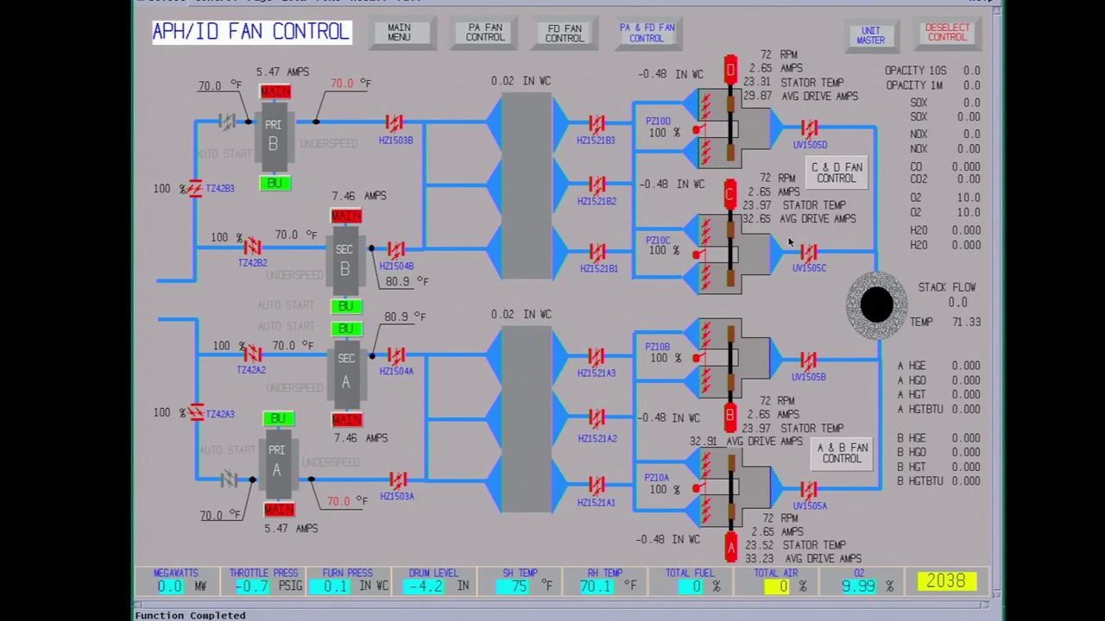
On the A & B fan page, raise the Furnace Draft Master output from 10 % to 21 %
click(842, 453)
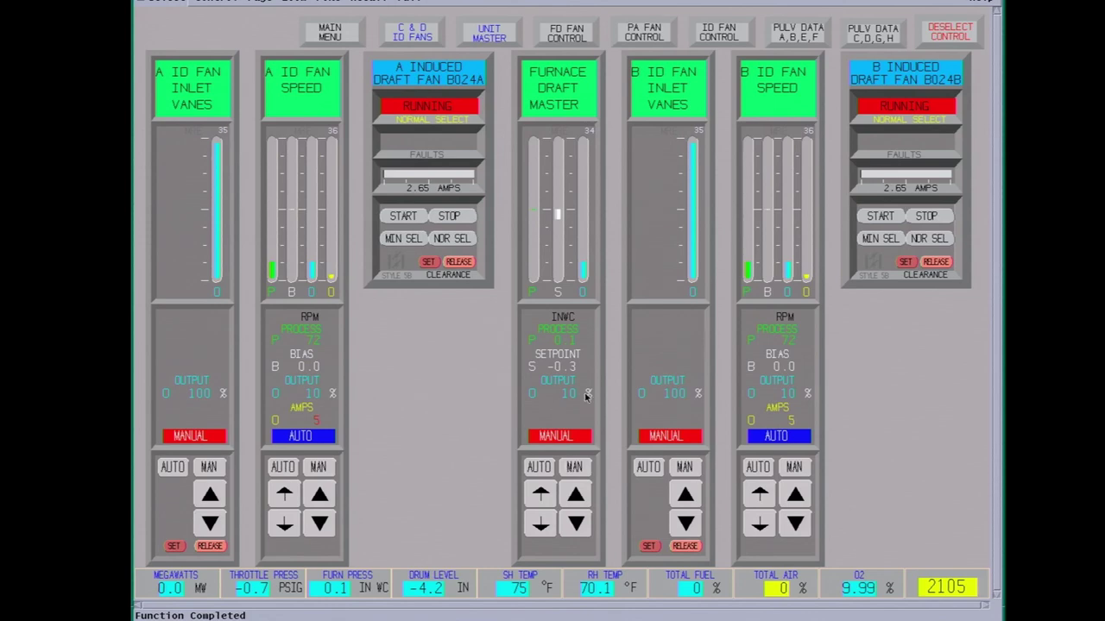
click(561, 88)
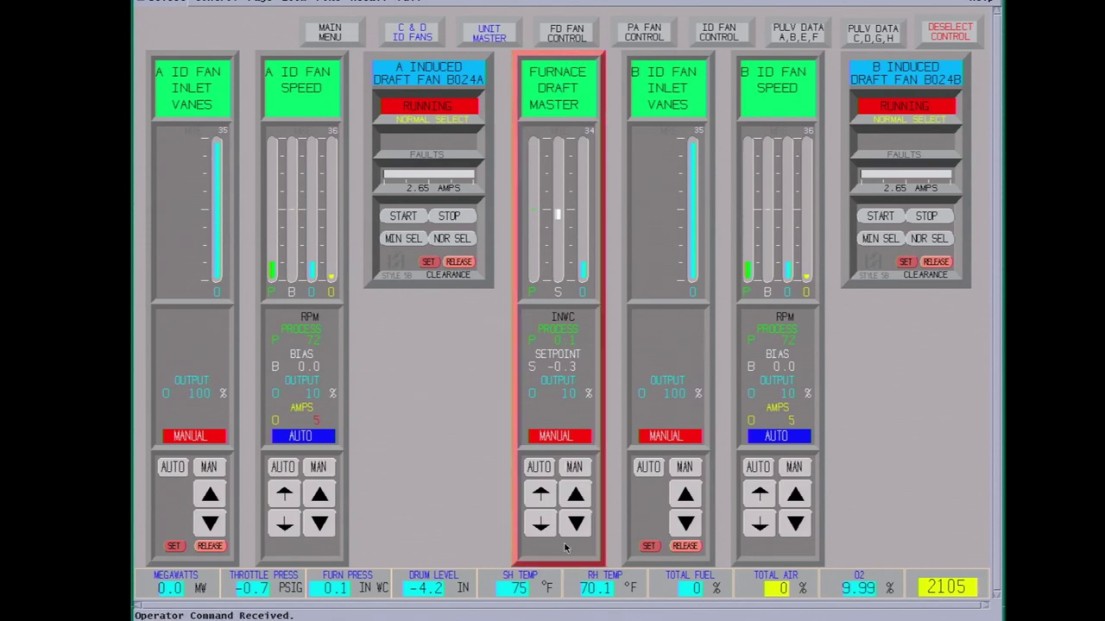
click(576, 494)
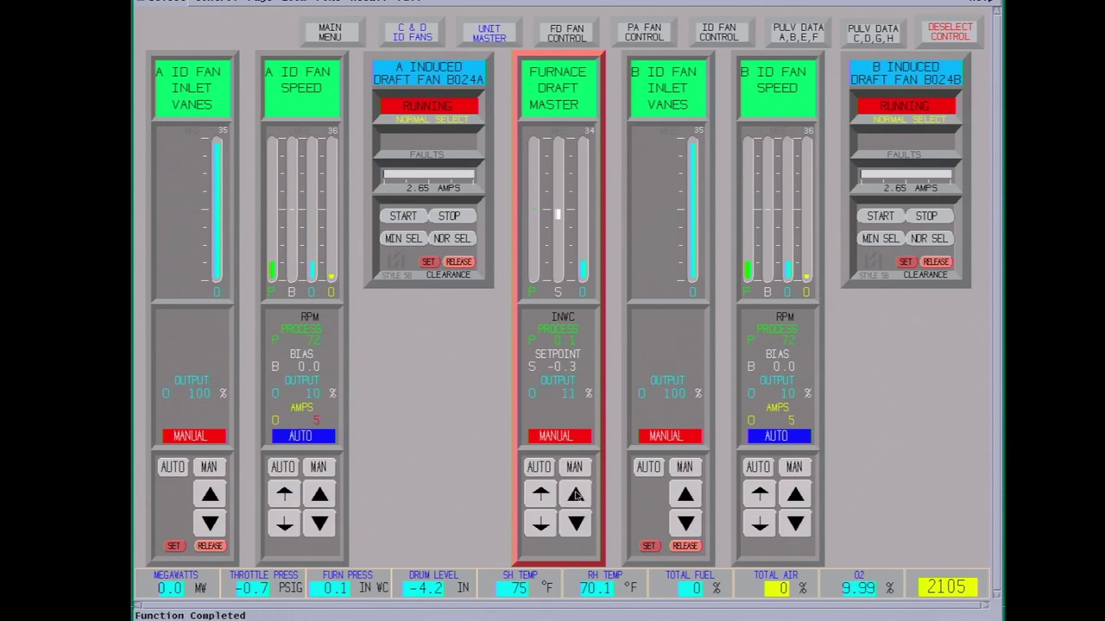
click(576, 494)
click(575, 493)
click(578, 497)
click(577, 497)
click(577, 498)
click(577, 497)
click(577, 498)
click(578, 496)
click(580, 498)
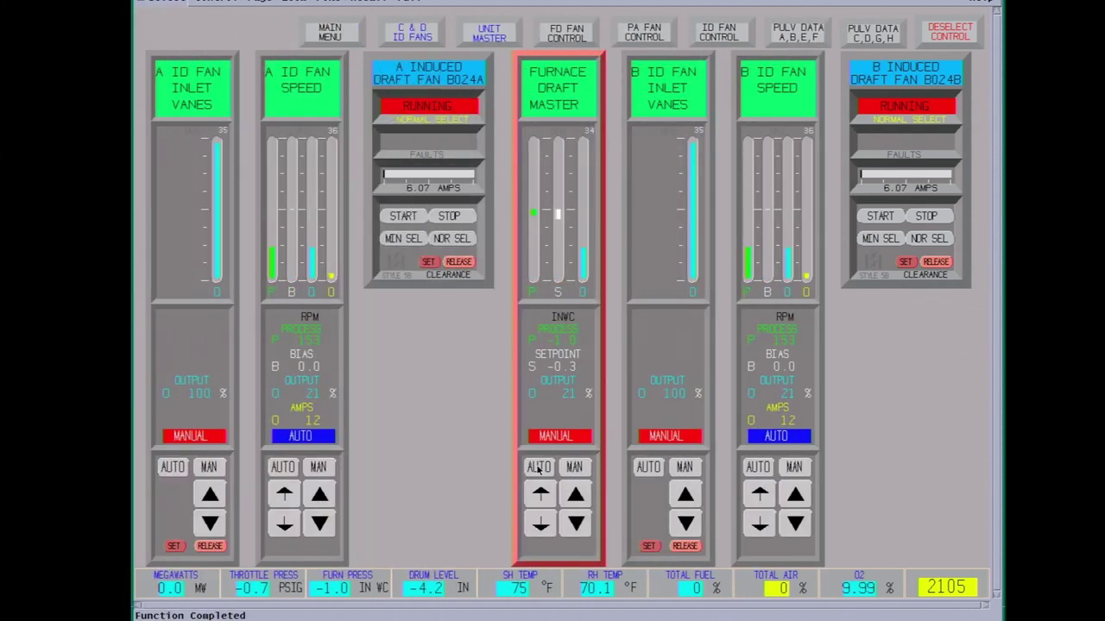
Put the furnace draft master in automatic and lower its setpoint from -0.3 to -0.5 in WC
click(538, 468)
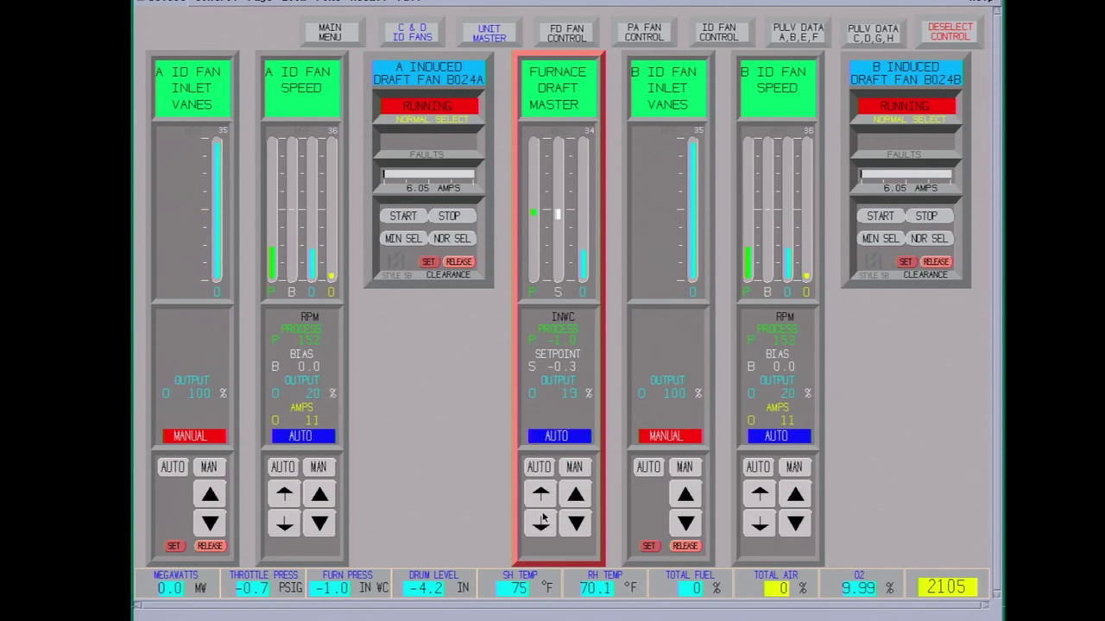
click(542, 523)
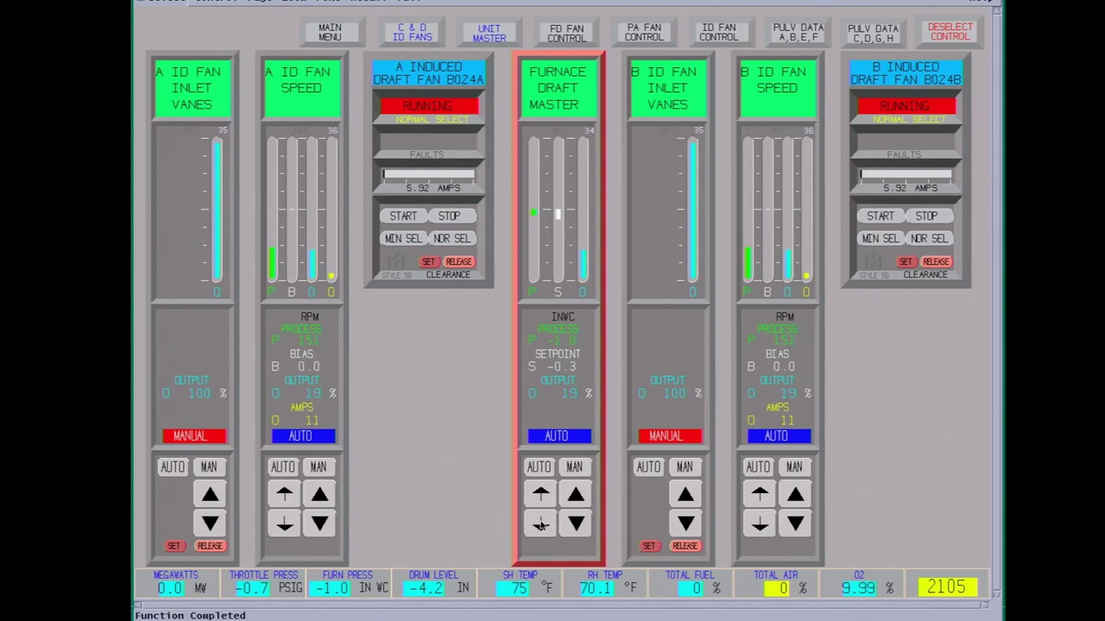
click(541, 523)
Display the APH/ID FAN CONTROL schematic with all four ID fans at 135 RPM
click(718, 35)
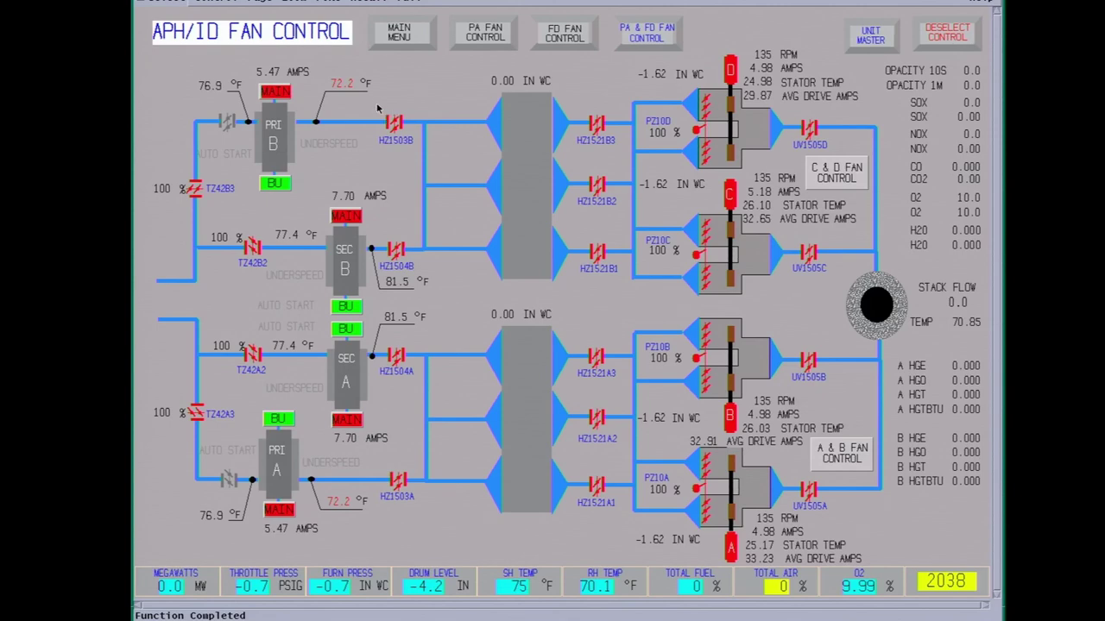
Switch to the SECONDARY AIR FD FANS display, where both FD fans are stopped
click(565, 33)
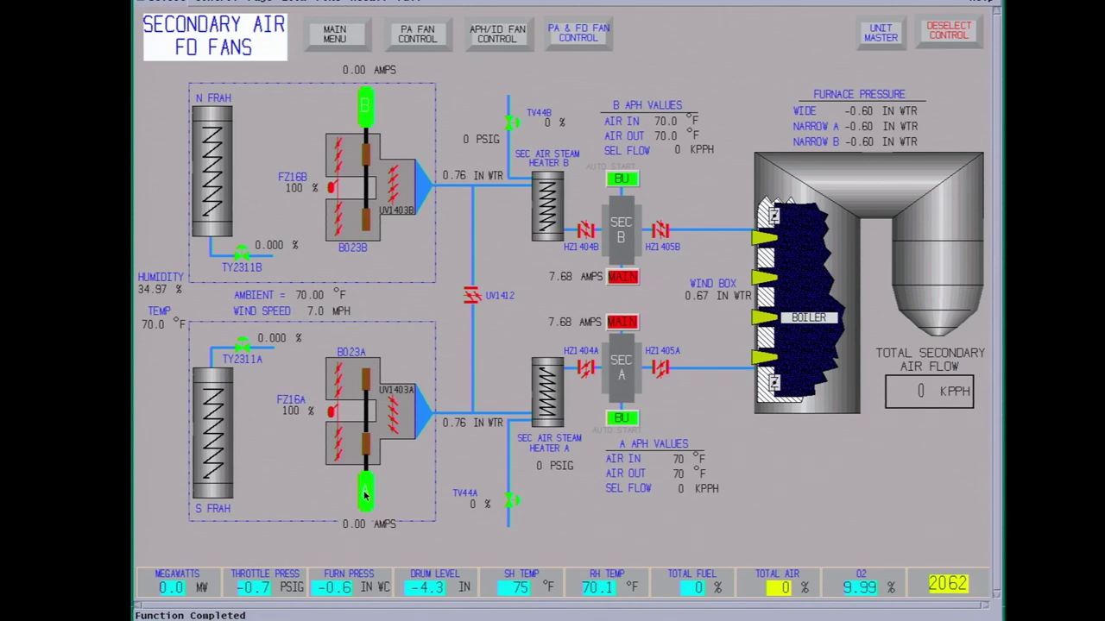
Start south FD fan B023A from its faceplate and bring up its amps point options
click(366, 492)
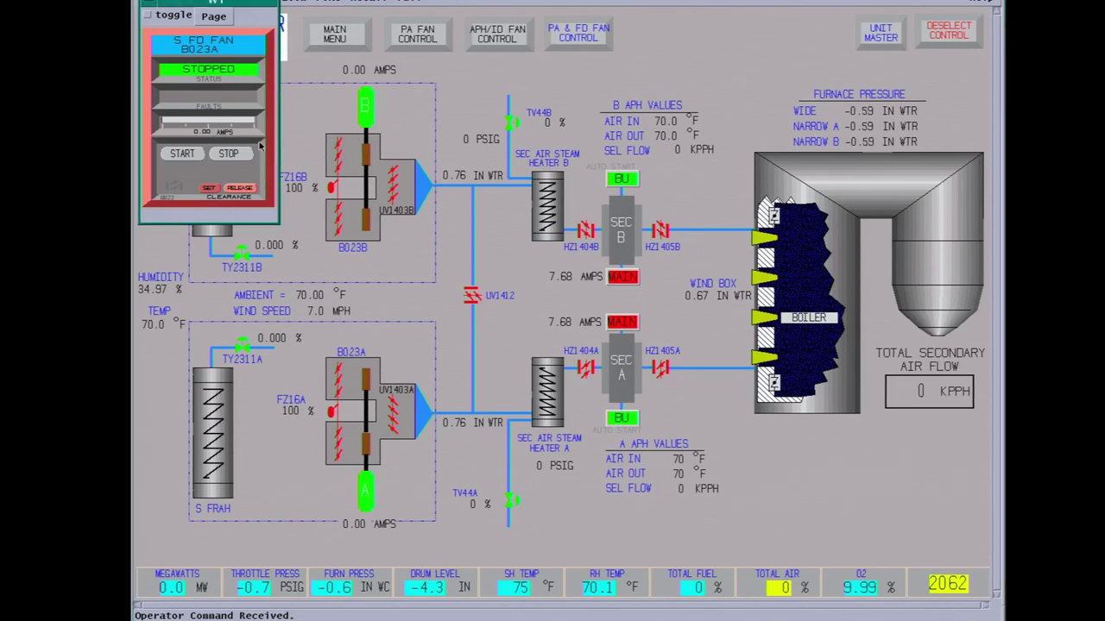
click(175, 154)
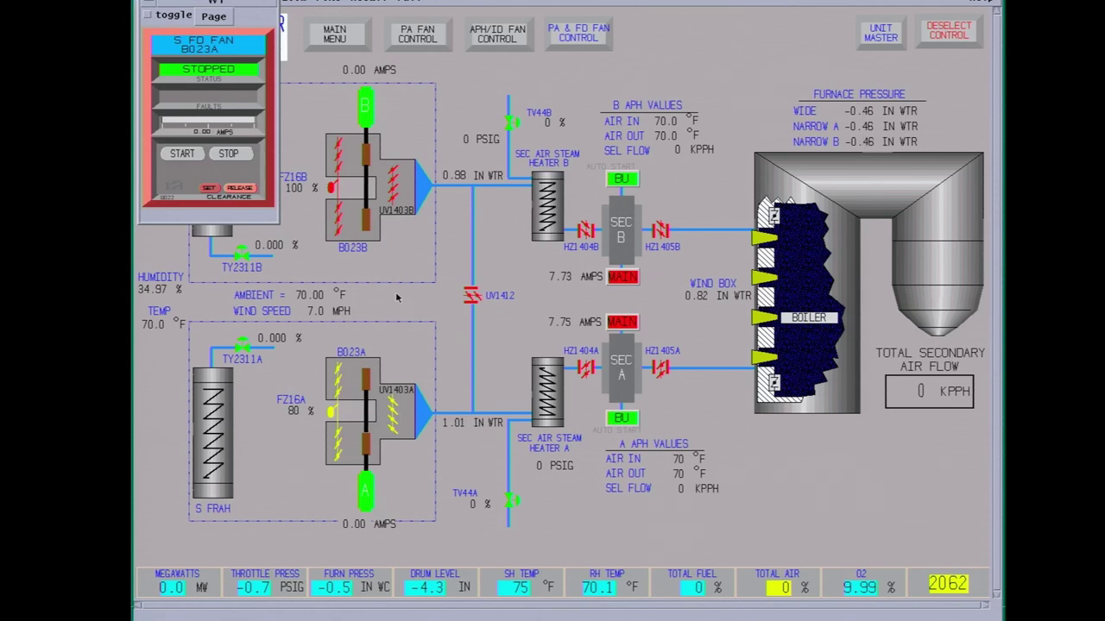
right_click(361, 527)
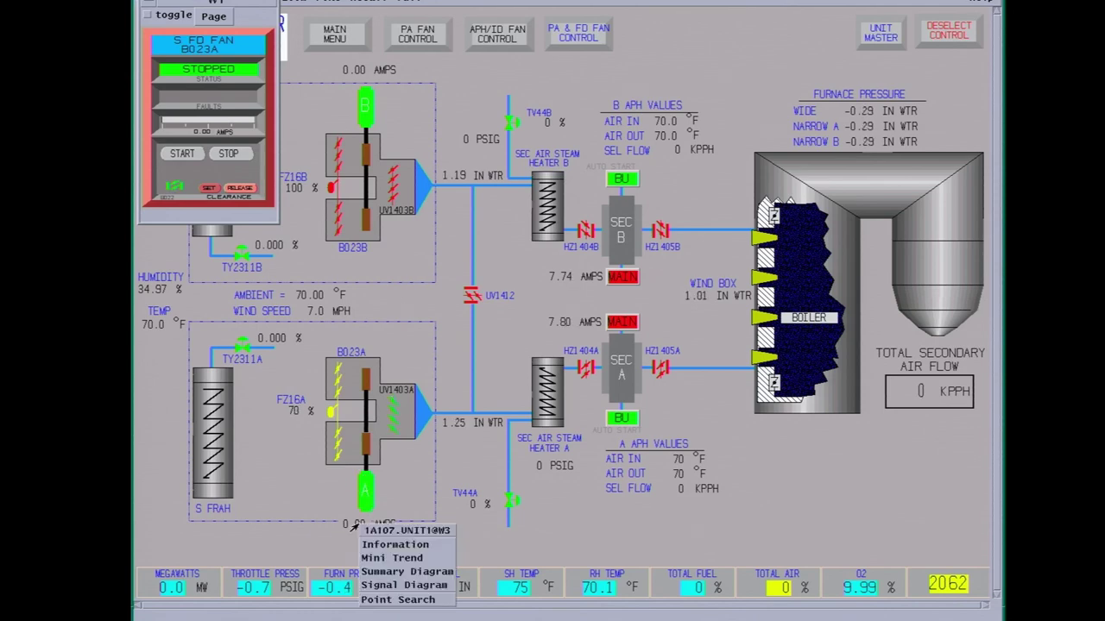
Show a ten-minute Mini Trend of FD fan A amps and bring it to the front
click(377, 558)
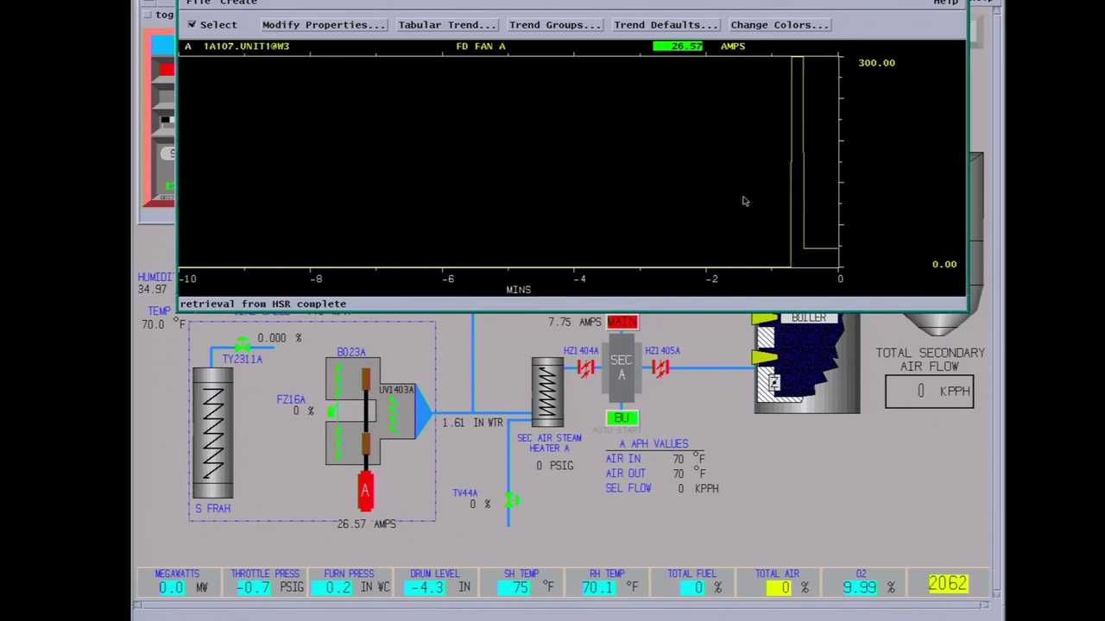
click(973, 3)
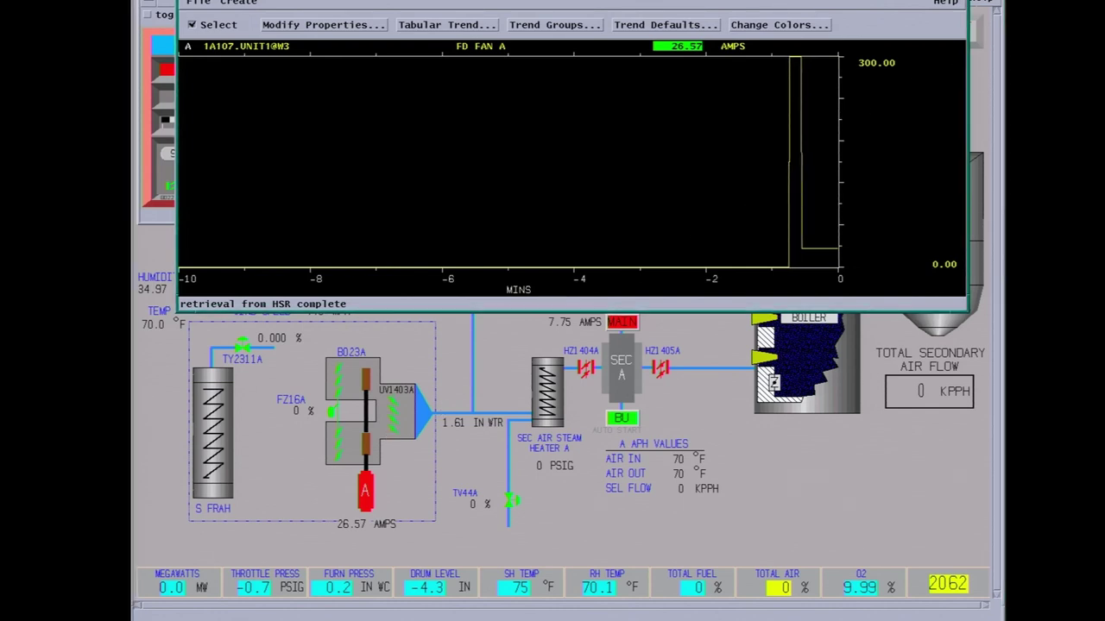
Close the FD fan A amps Mini Trend window
click(974, 4)
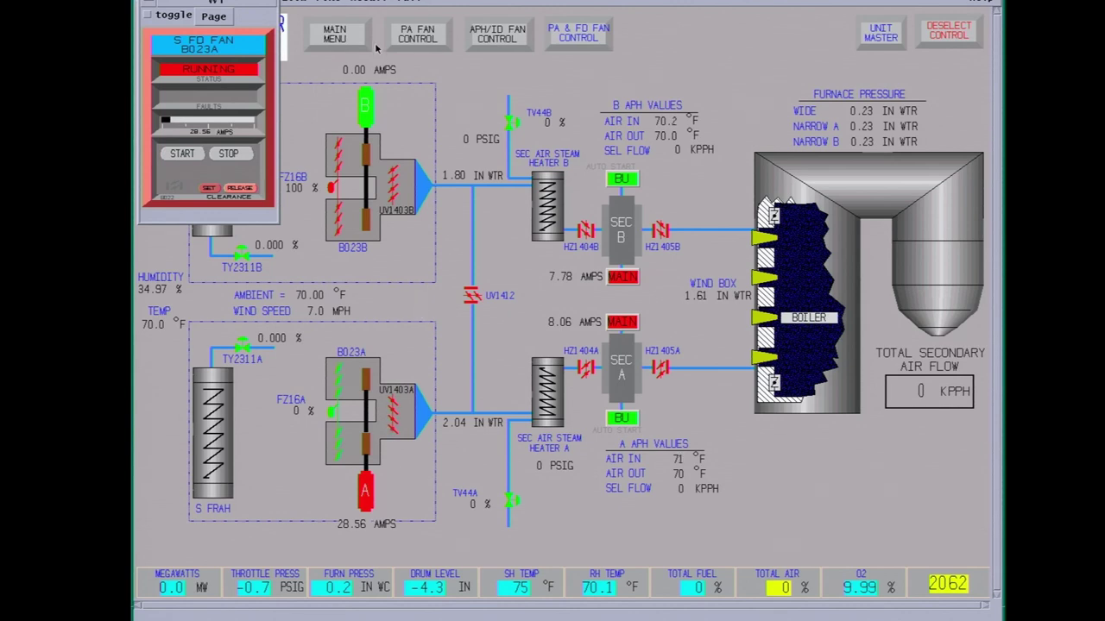
Start north FD fan B023B, then open the air-flow and furnace pressure trend display
click(366, 107)
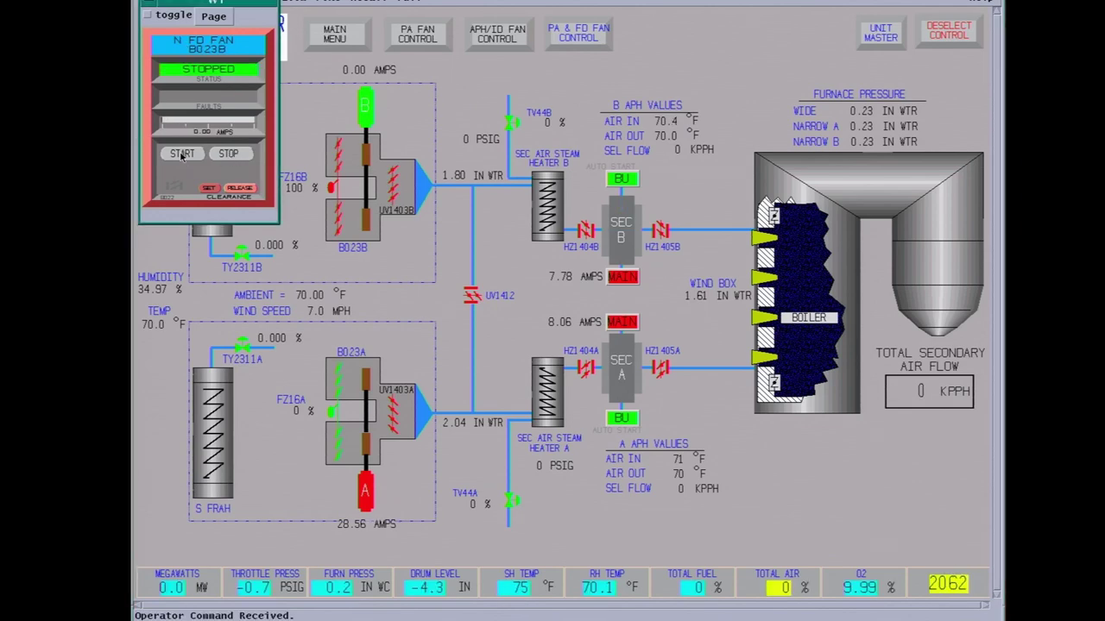
click(180, 156)
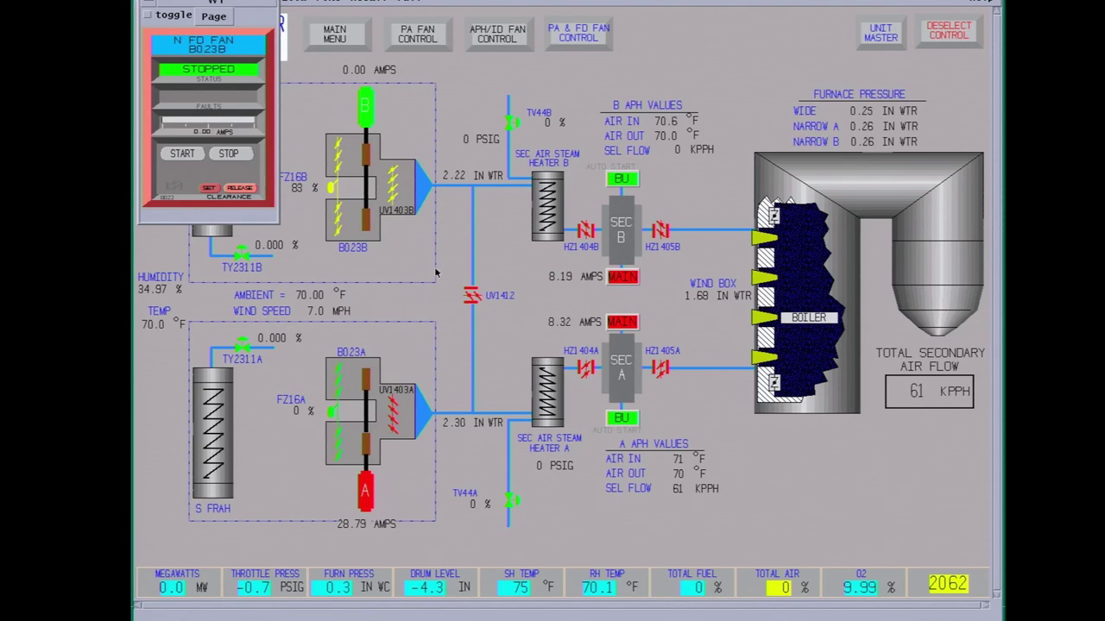
click(345, 589)
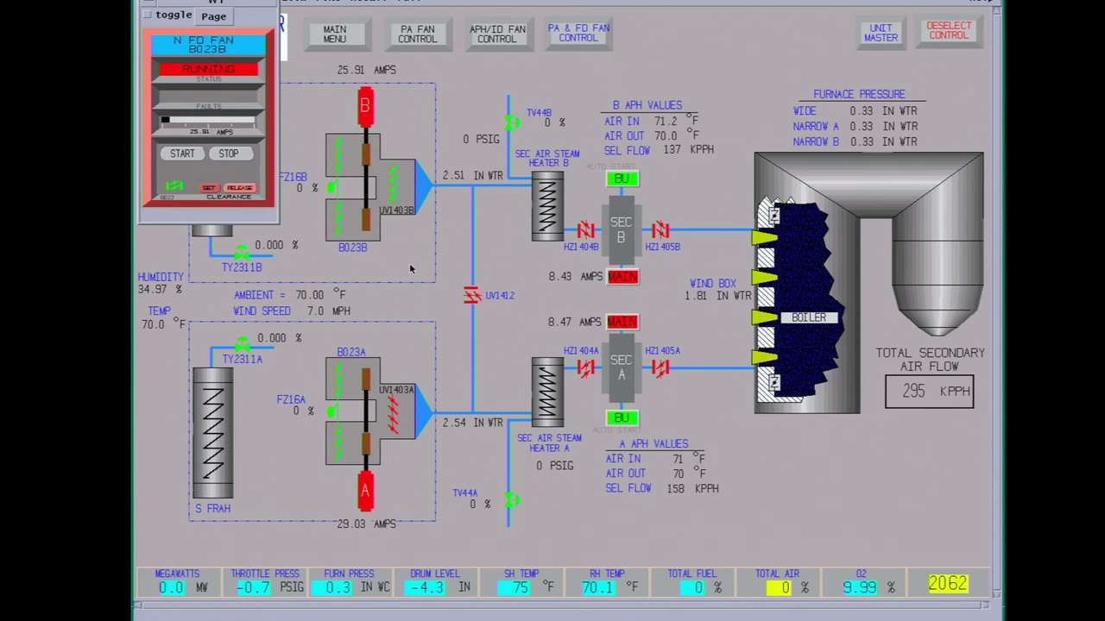
click(496, 34)
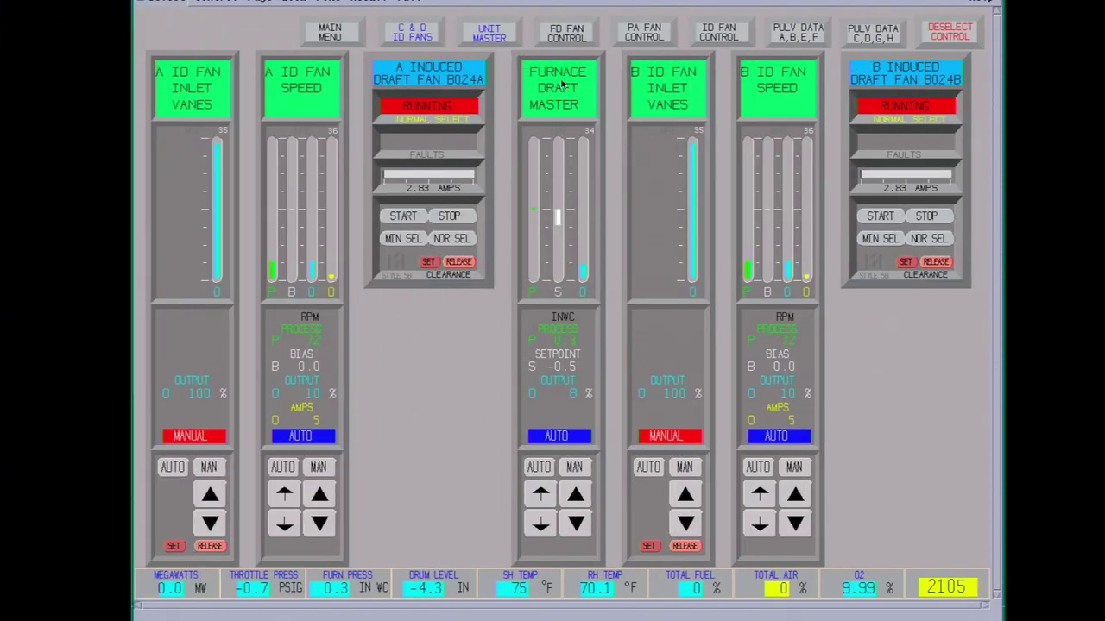
Put the furnace draft master in manual on the ID fans page and raise its output to about 14%
click(564, 299)
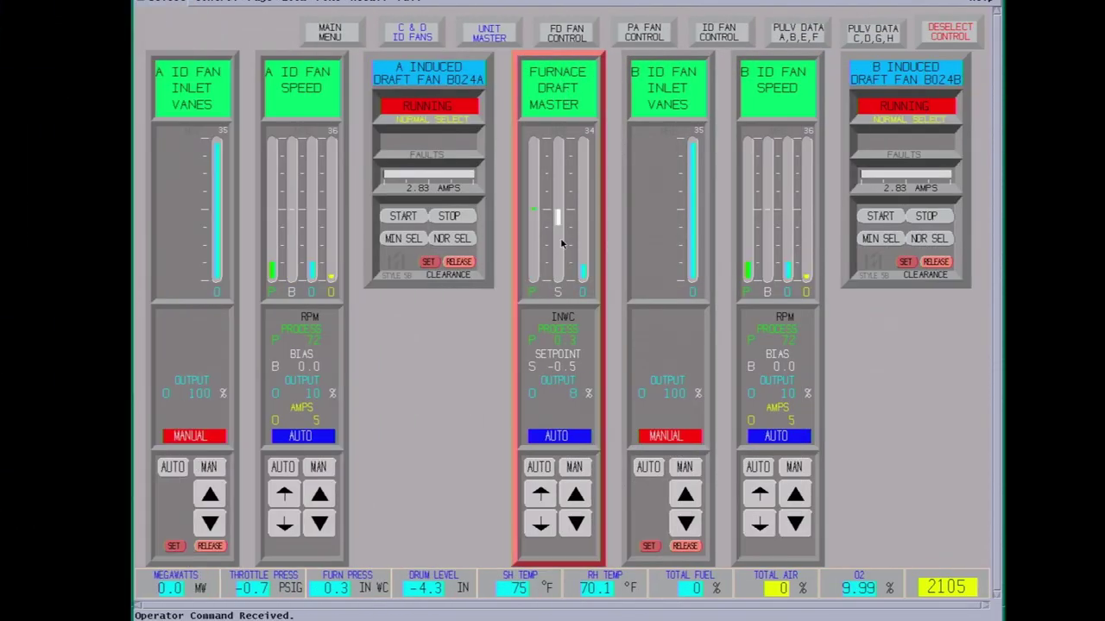
click(567, 467)
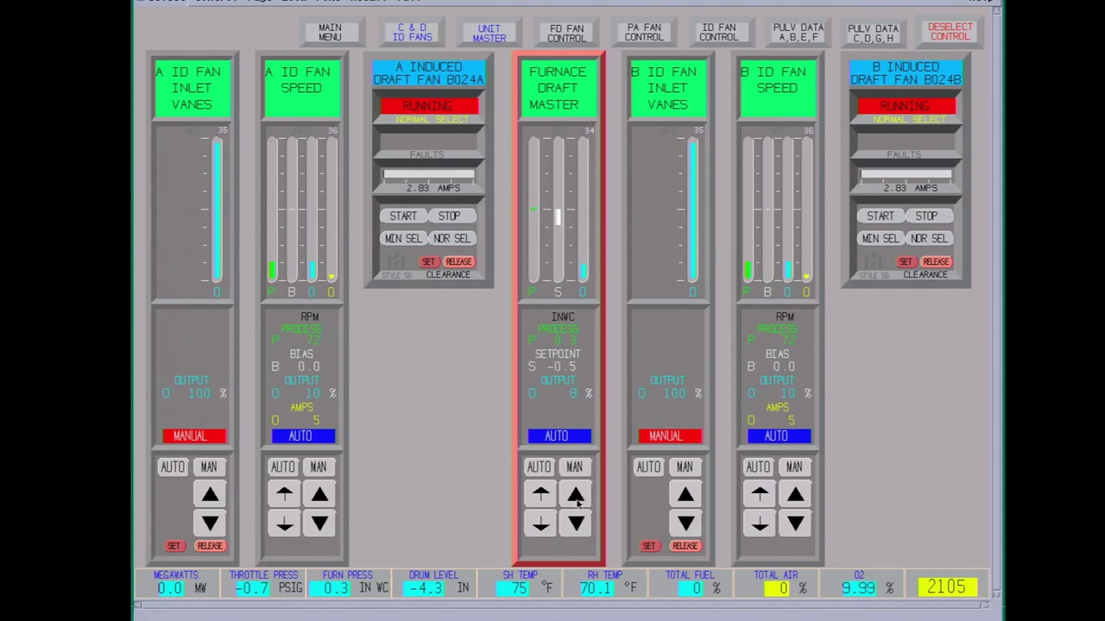
click(575, 496)
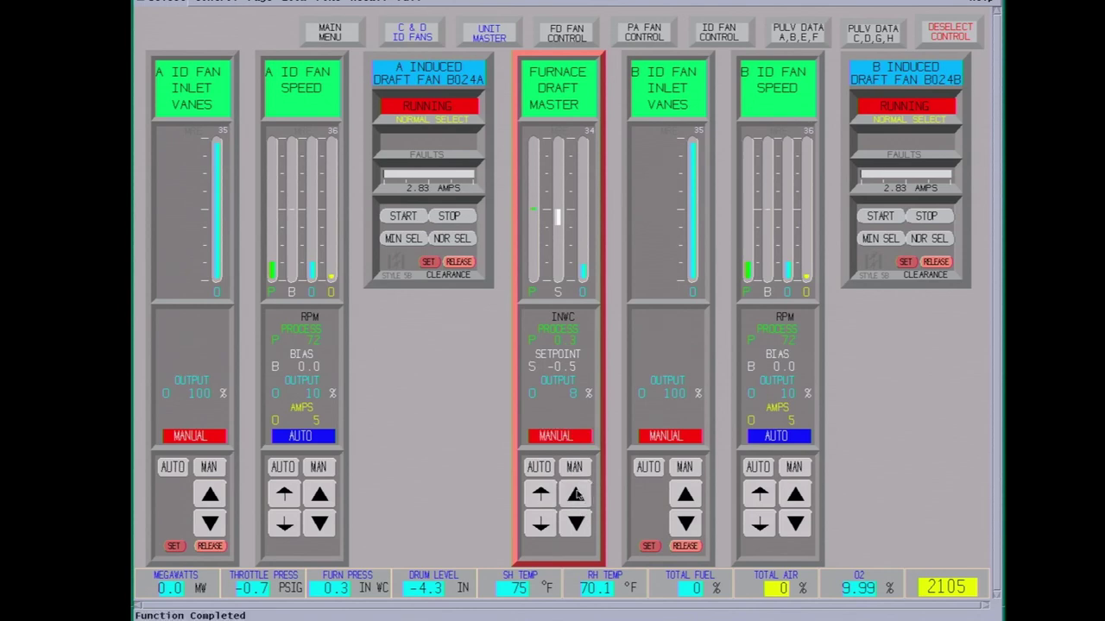
click(576, 495)
click(576, 495)
click(575, 495)
click(576, 494)
click(576, 494)
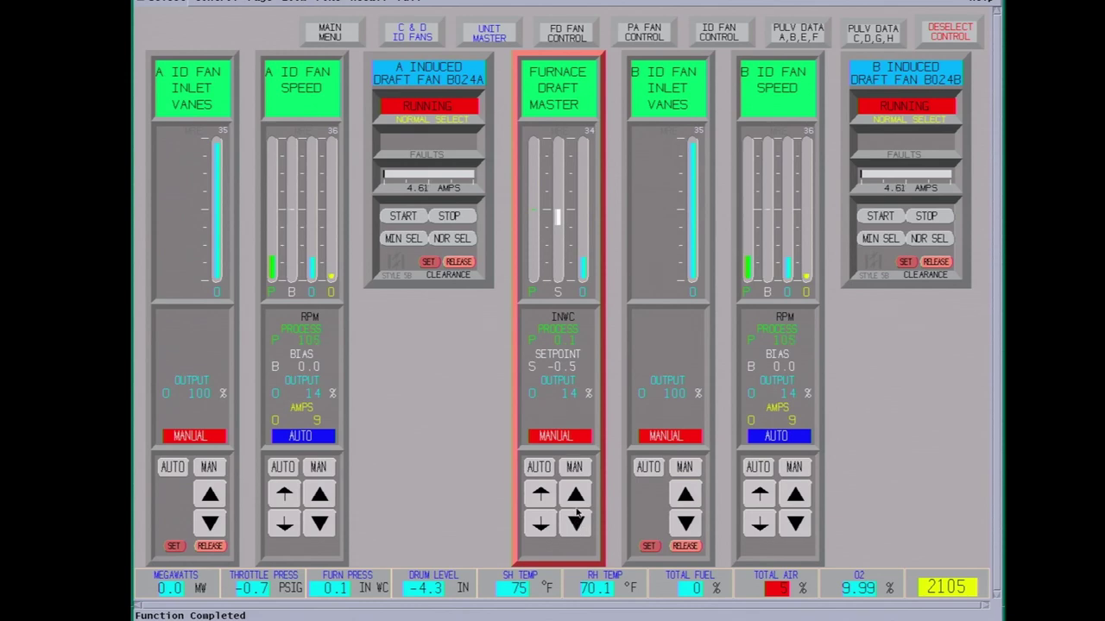
Step the furnace draft master output up further, from about 18% to 21%
click(575, 492)
click(575, 494)
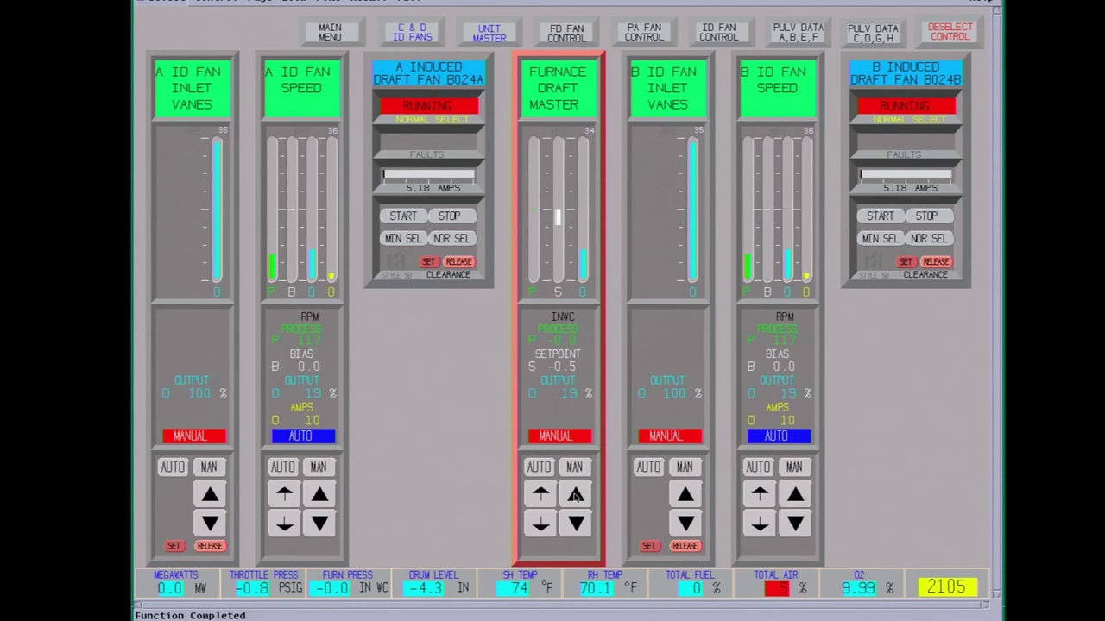
click(575, 494)
click(576, 494)
Return the furnace draft master to automatic control
click(537, 467)
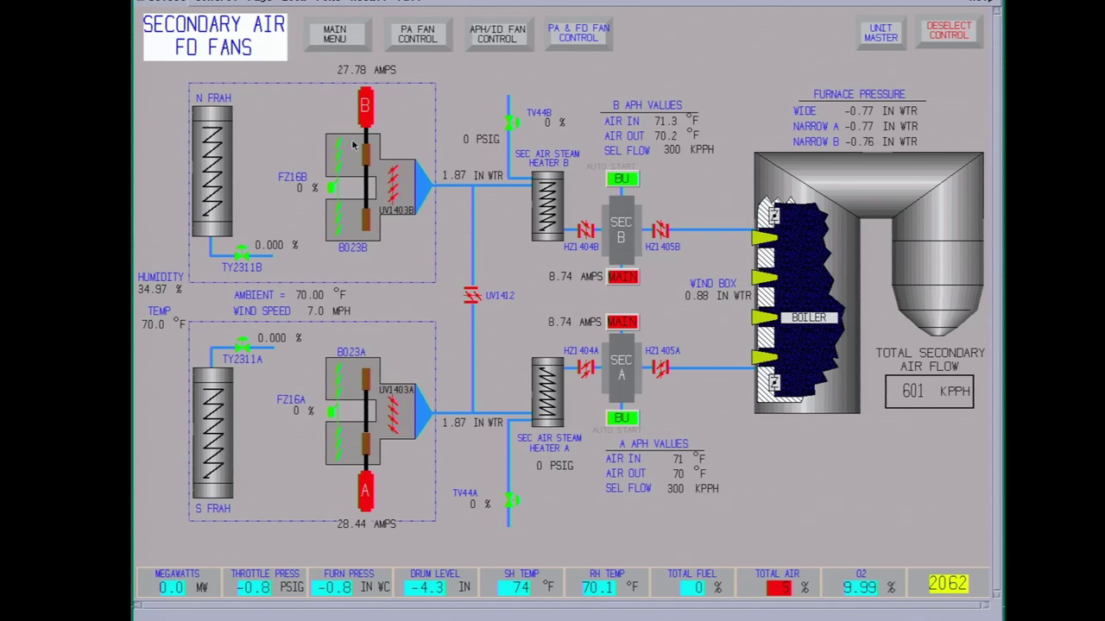
Put the B FD fan inlet vanes in manual and open them to 6%
click(330, 189)
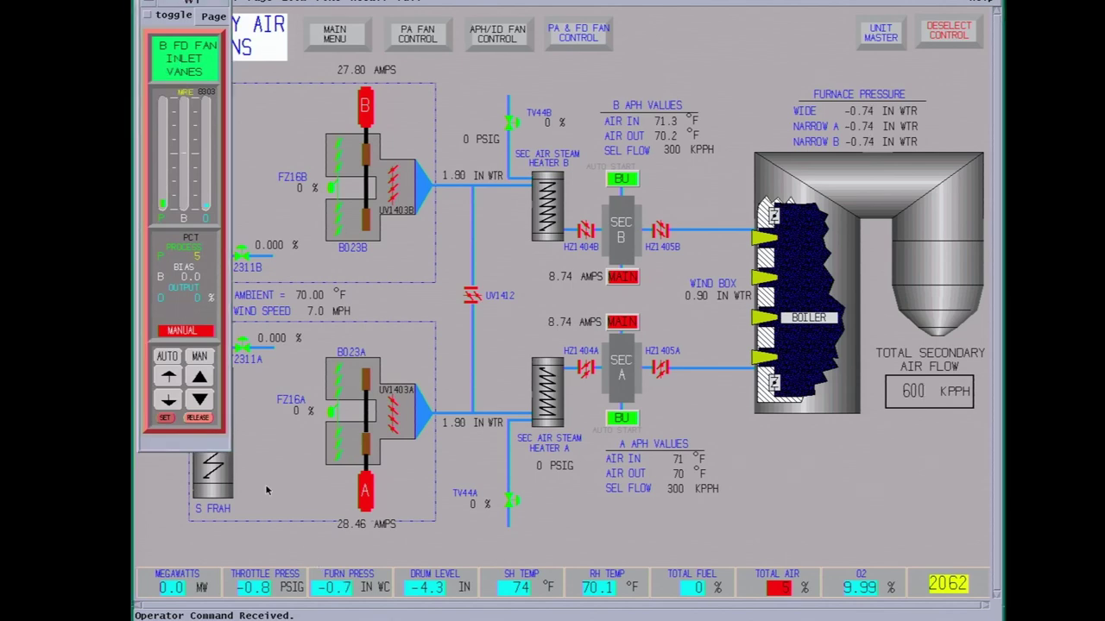
click(198, 357)
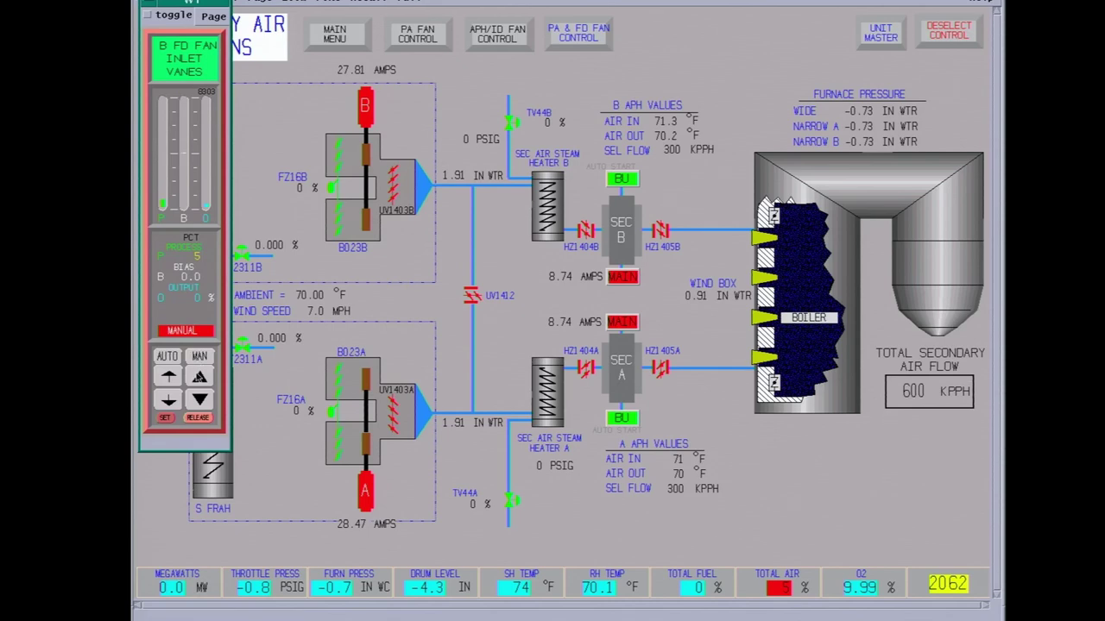
click(200, 377)
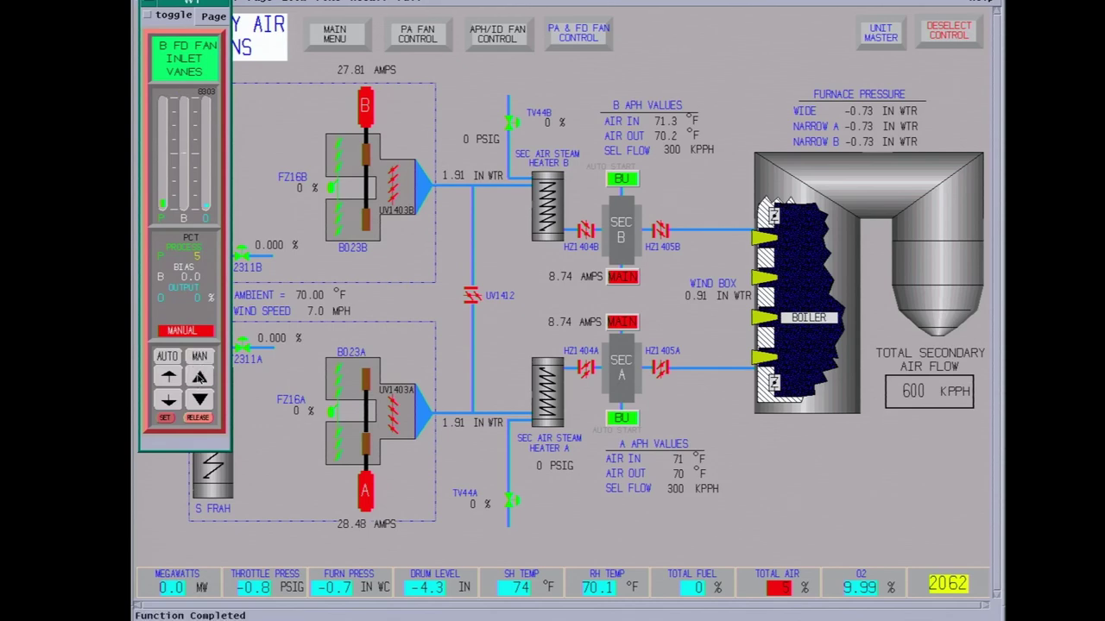
click(200, 377)
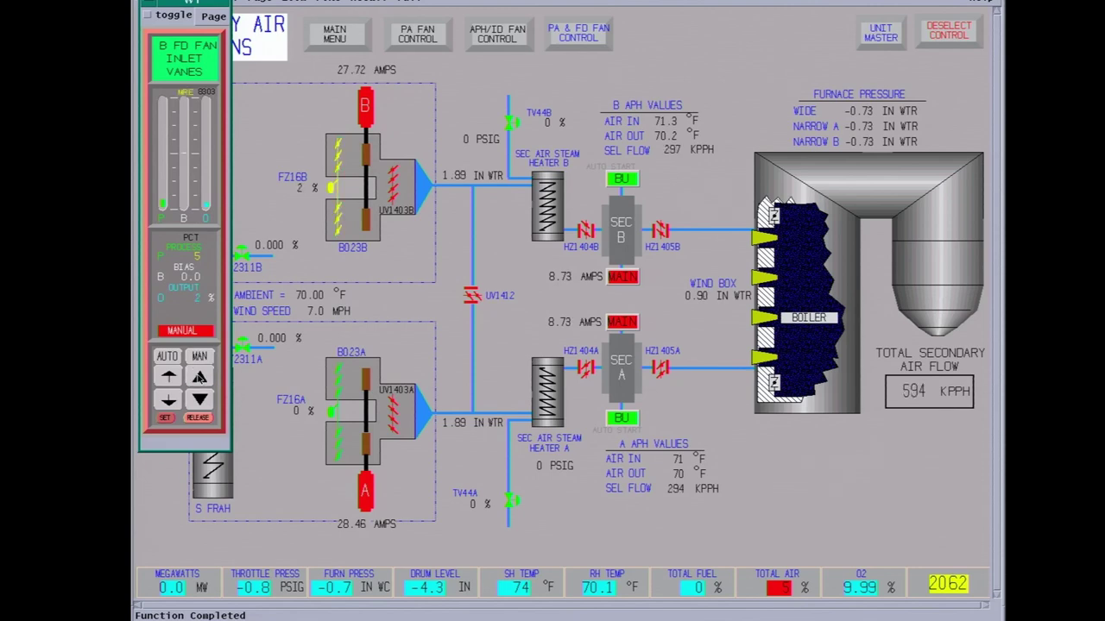
click(199, 377)
click(199, 378)
click(199, 377)
Open the A FD fan inlet vanes step by step to about 10–11%
click(334, 413)
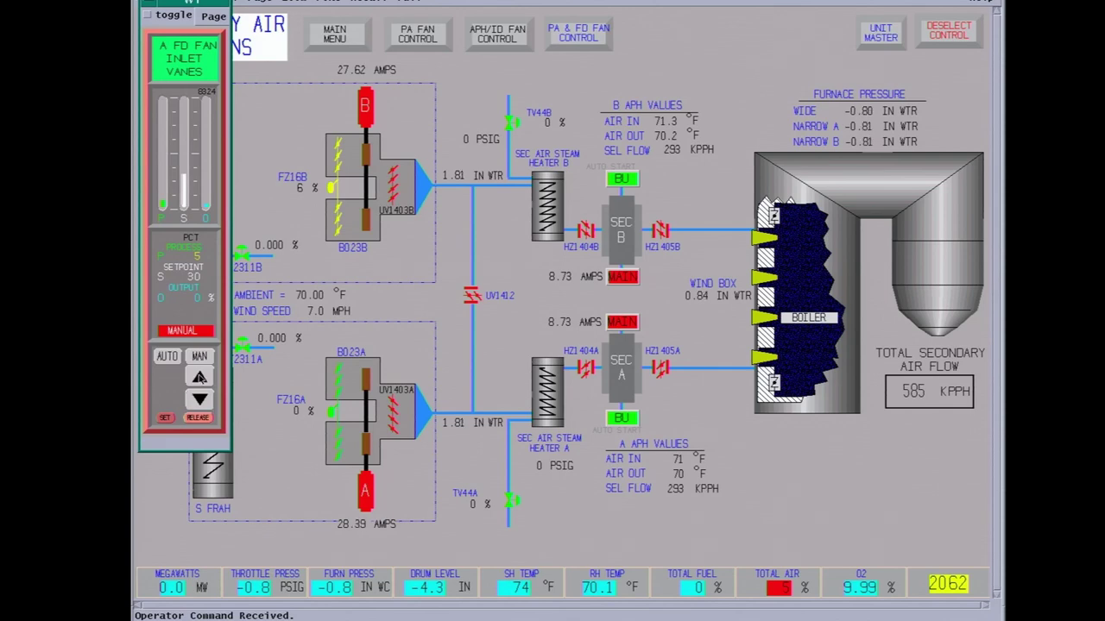
click(199, 378)
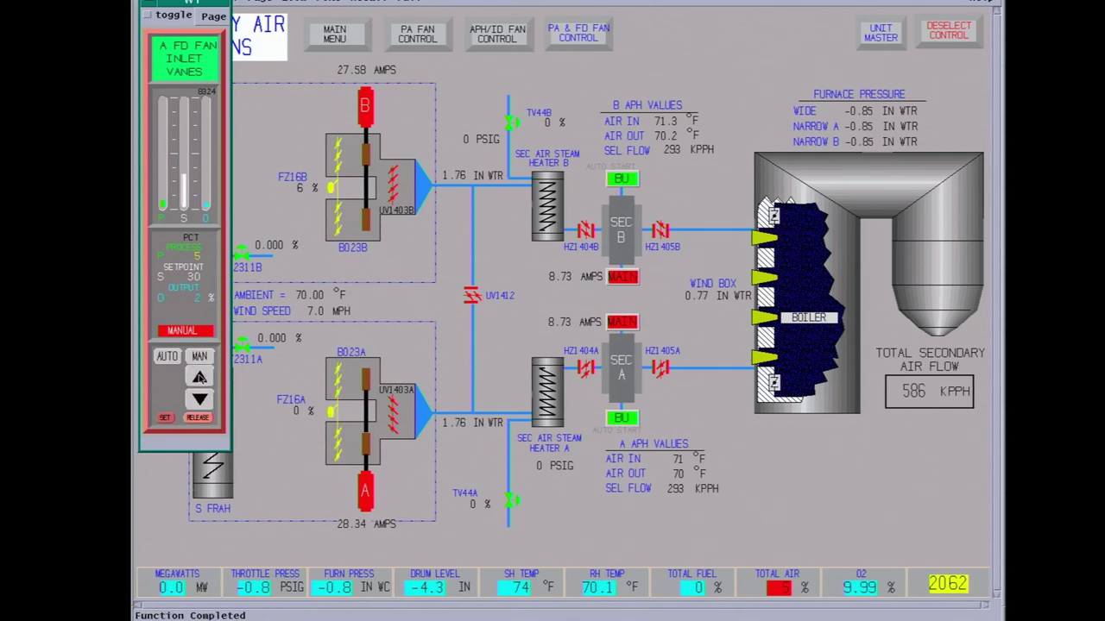
click(200, 378)
click(199, 378)
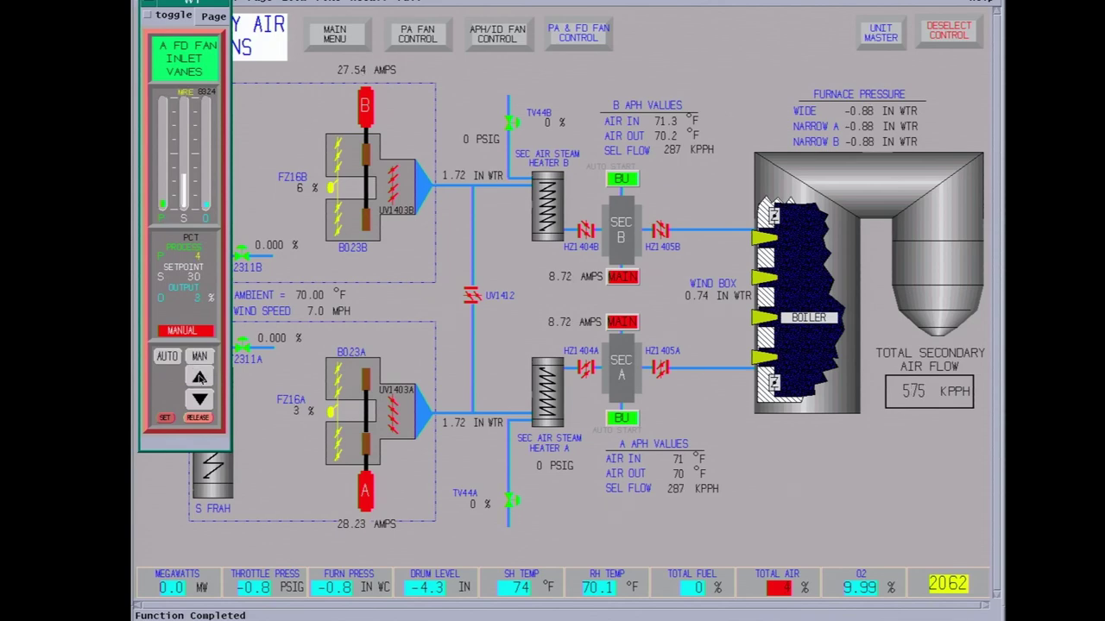
click(200, 378)
click(200, 378)
click(200, 378)
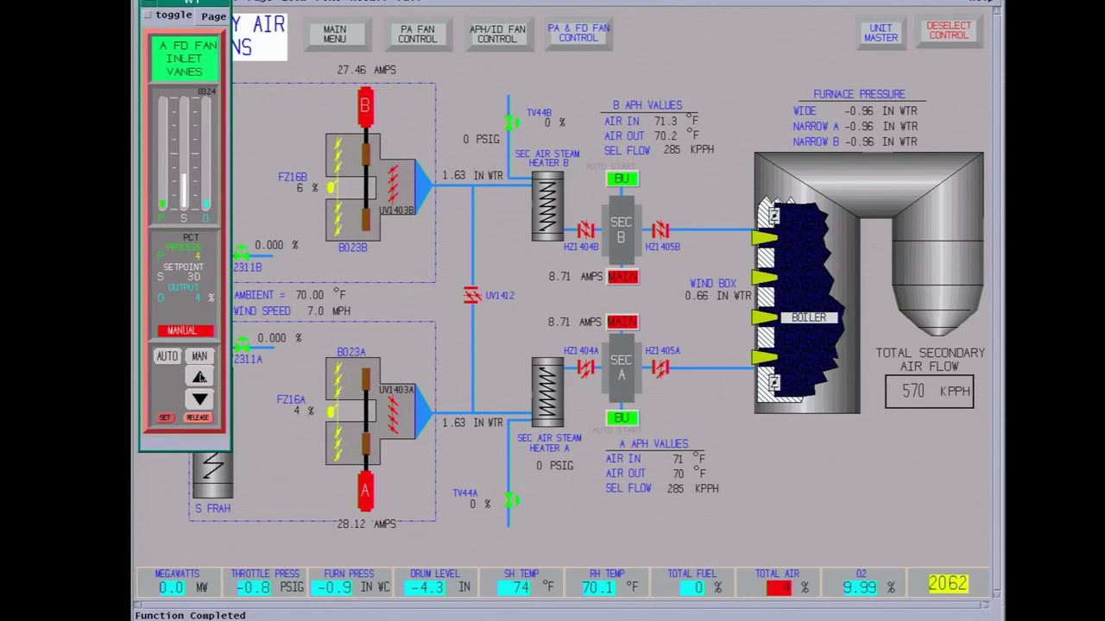
click(200, 378)
click(200, 378)
click(199, 378)
click(200, 378)
click(200, 378)
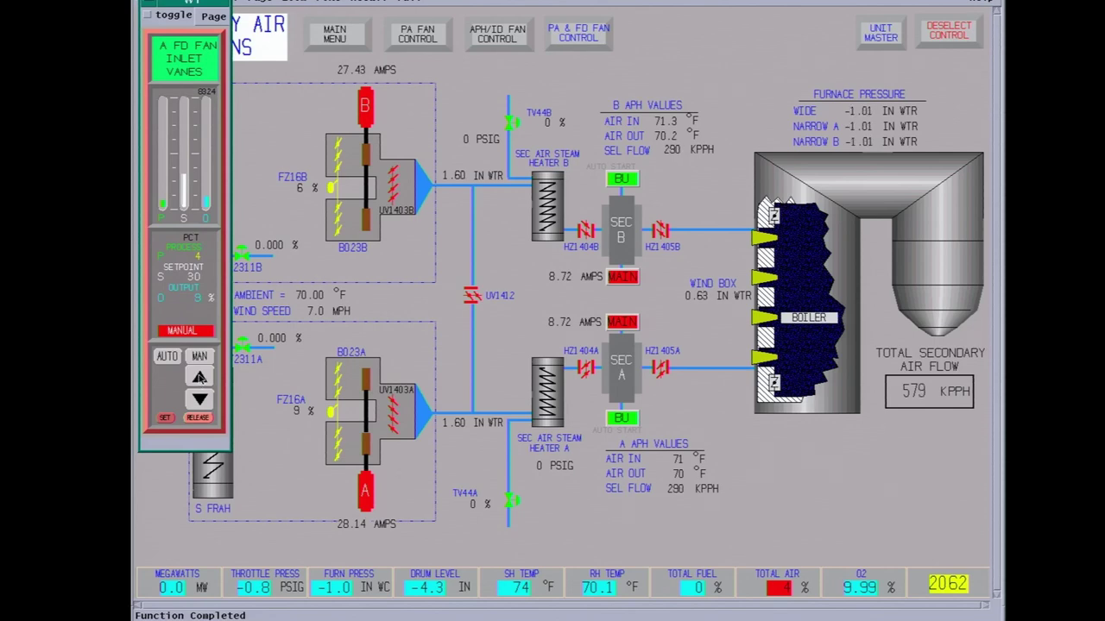
click(200, 378)
click(200, 378)
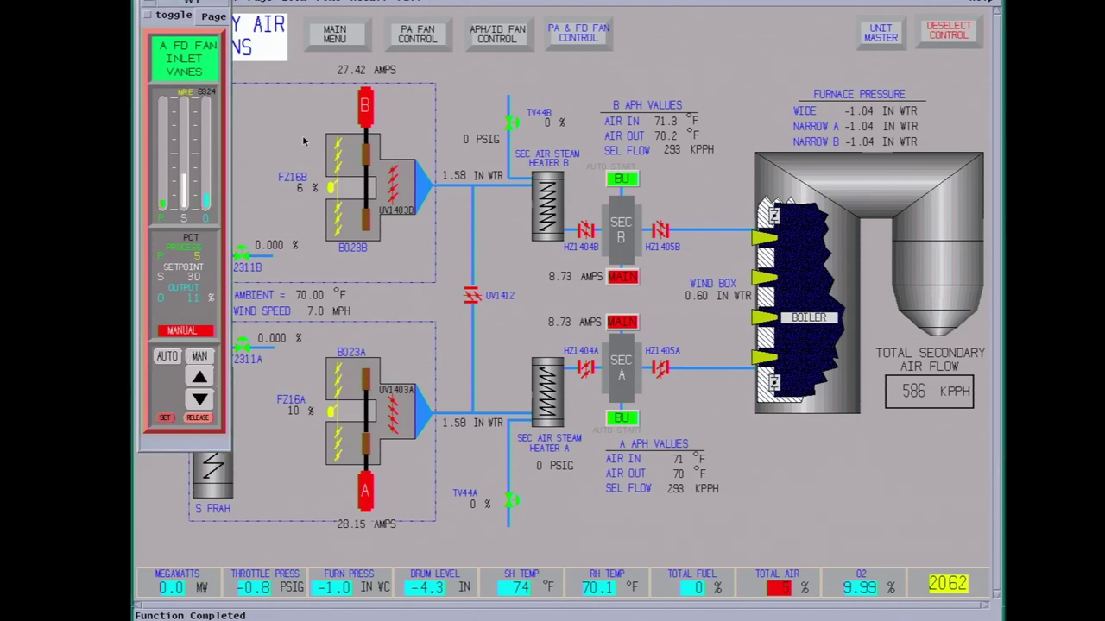
Open the B FD fan inlet vanes one step, then raise the A vanes to 22%
click(333, 188)
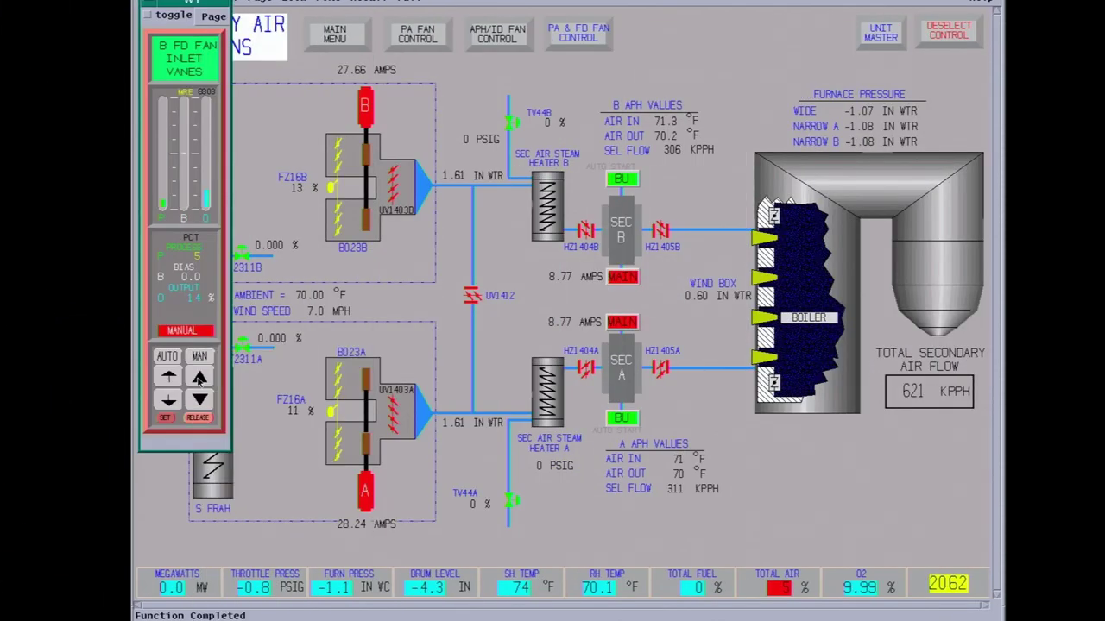
click(198, 377)
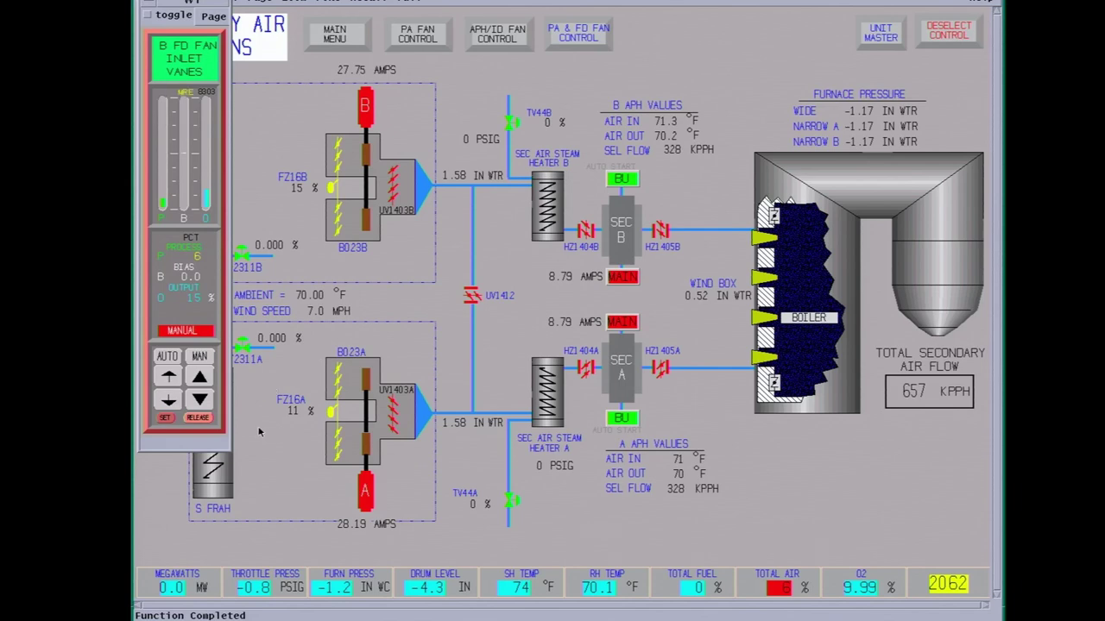
click(330, 414)
click(199, 377)
click(199, 378)
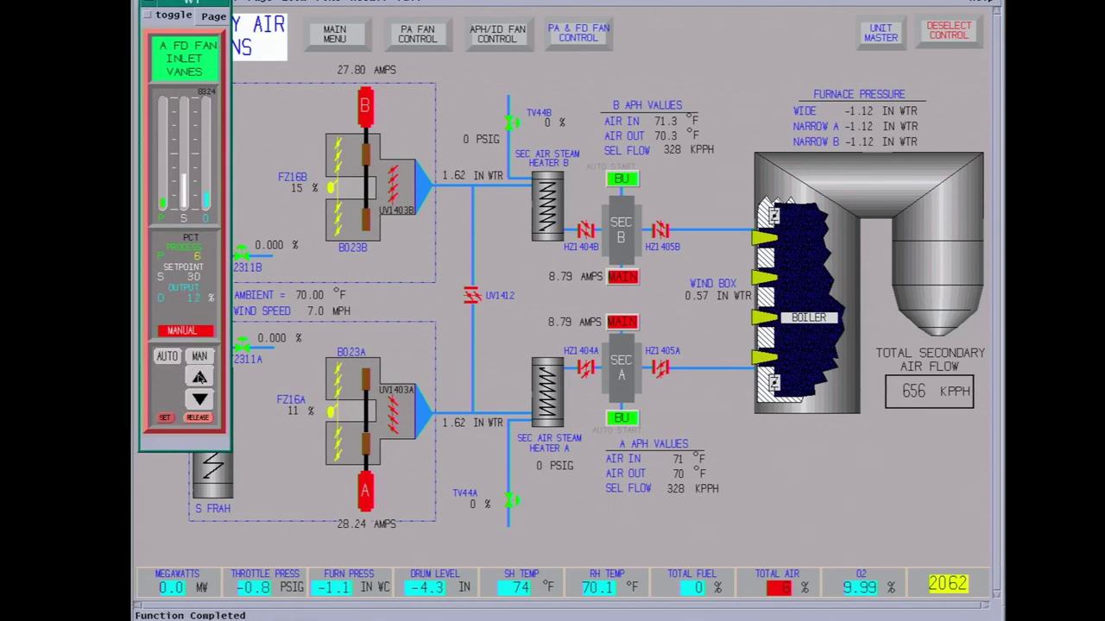
click(199, 377)
click(199, 377)
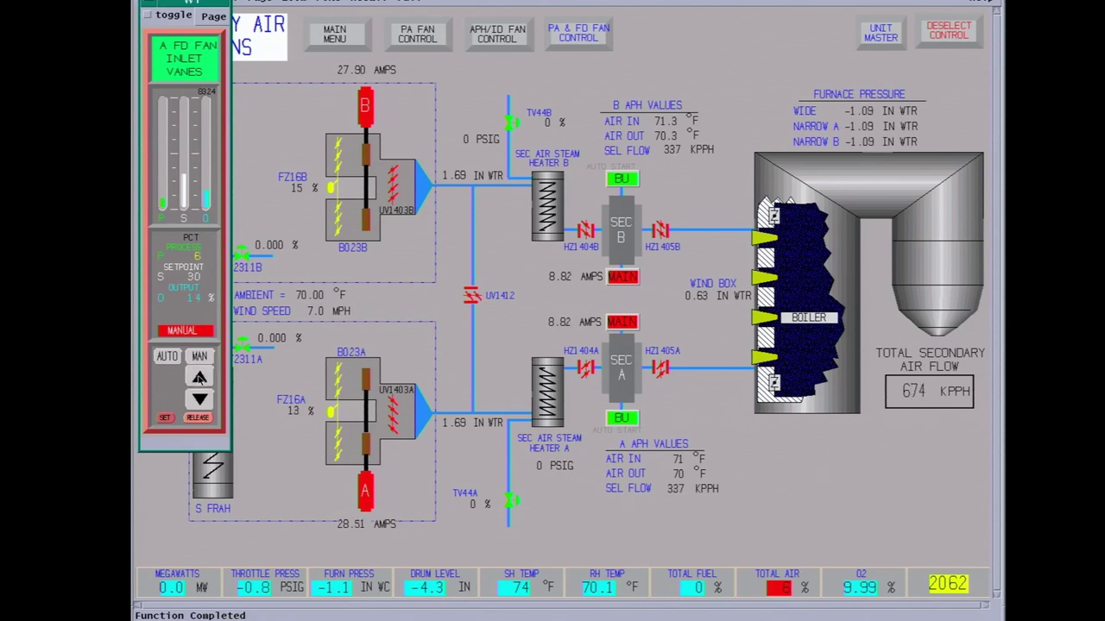
click(200, 377)
click(199, 377)
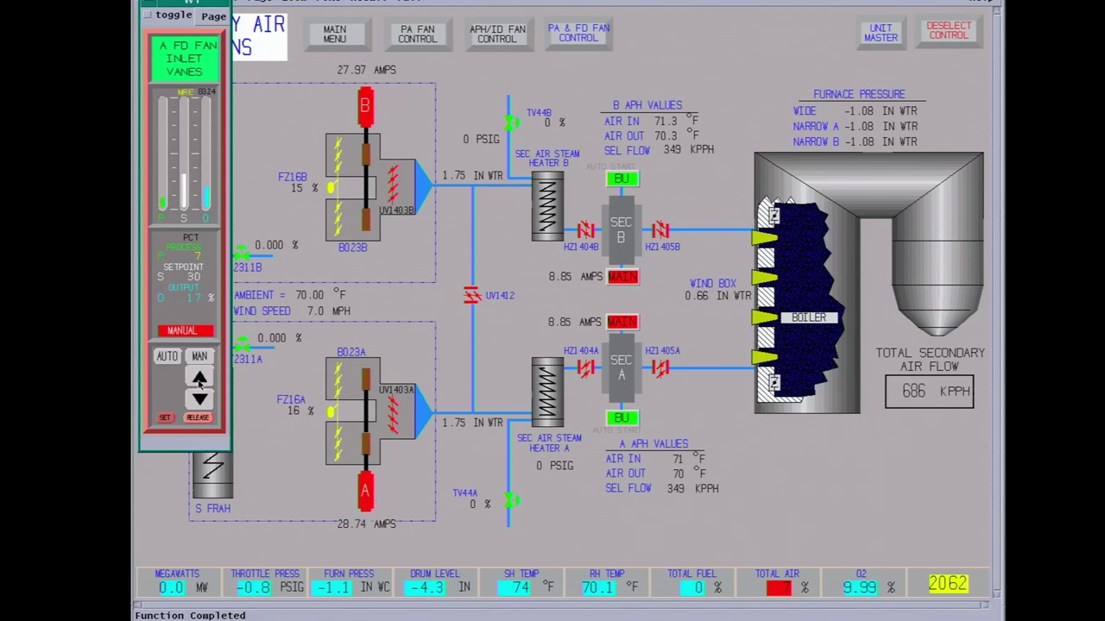
click(200, 377)
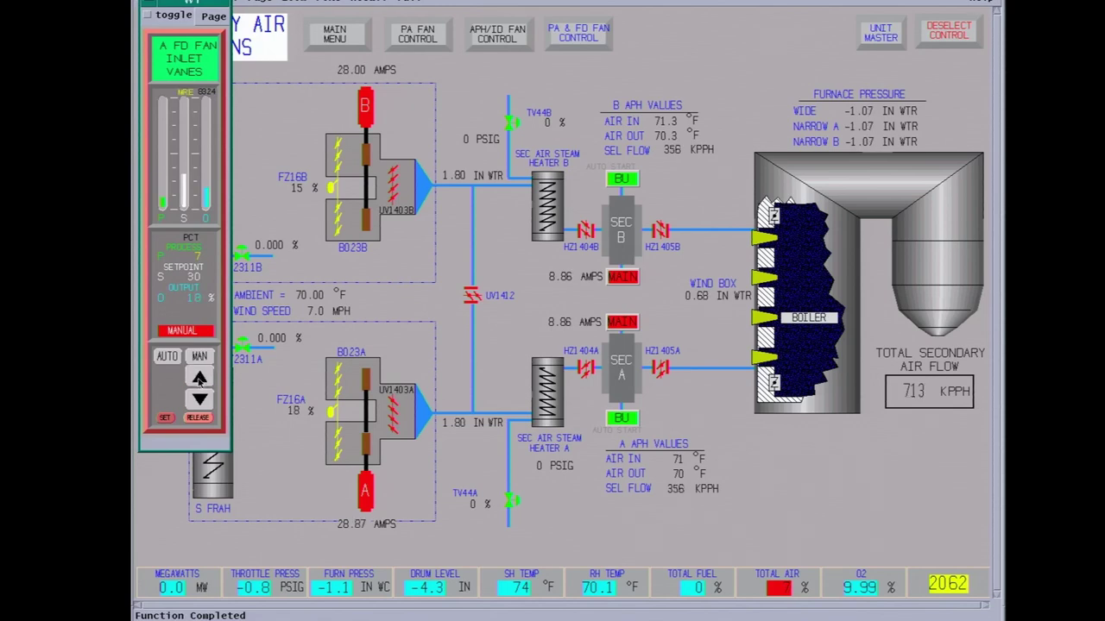
click(200, 378)
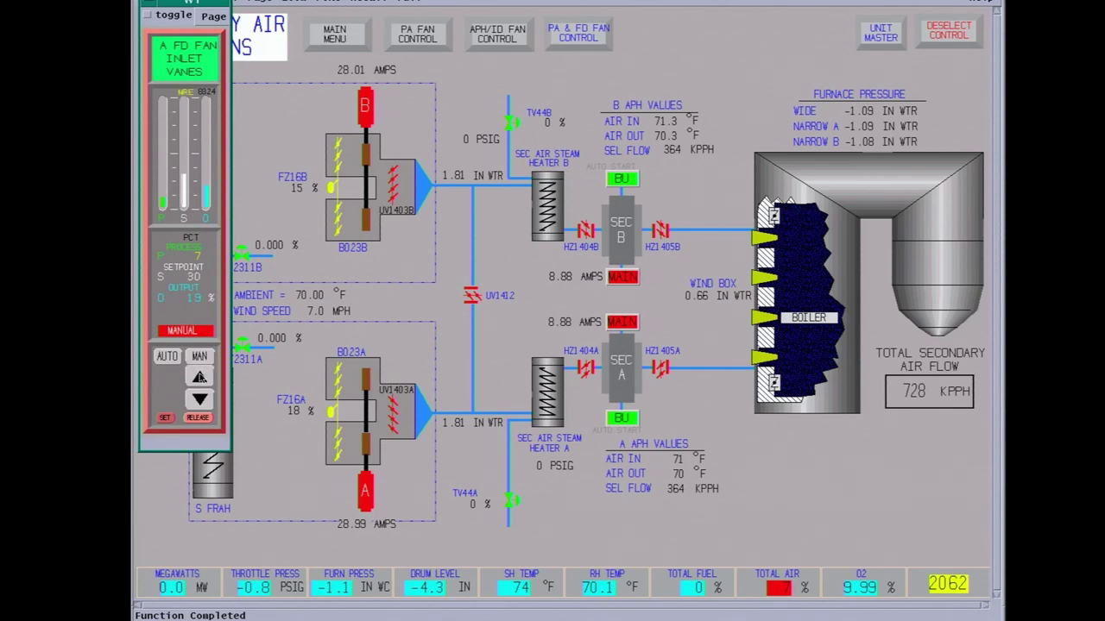
click(199, 377)
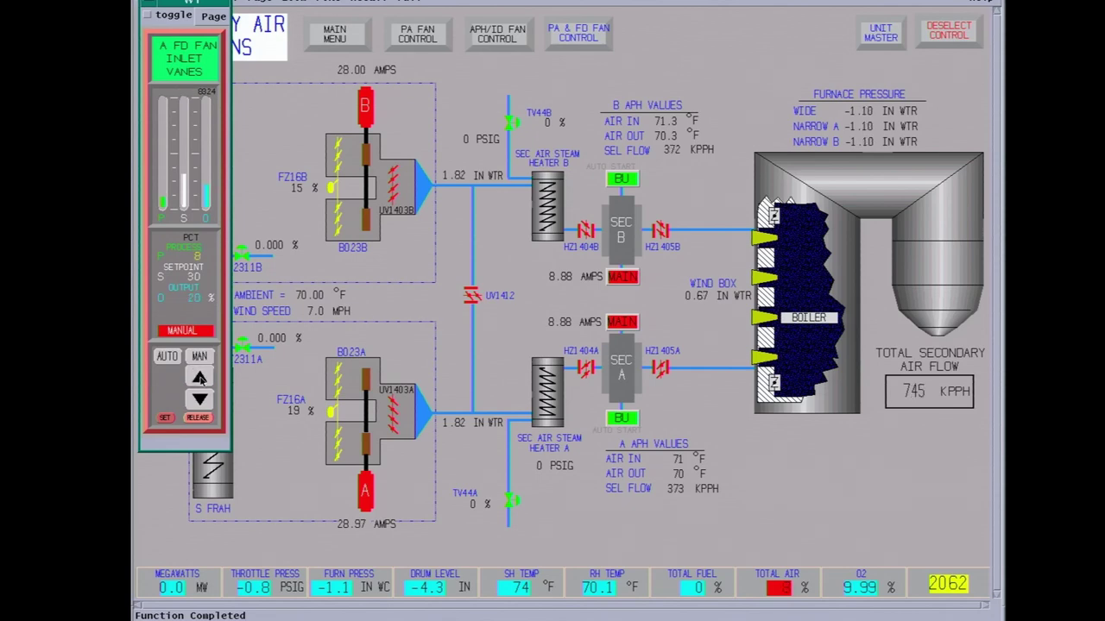
click(199, 378)
click(200, 380)
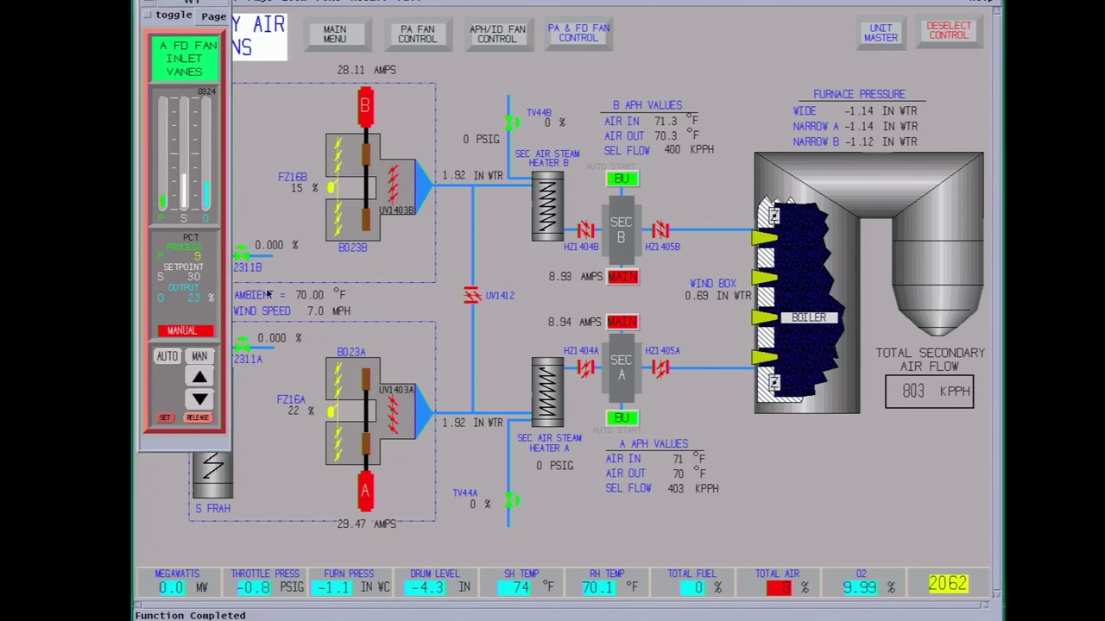
Raise the B FD fan inlet vanes step by step to about 28%
click(330, 188)
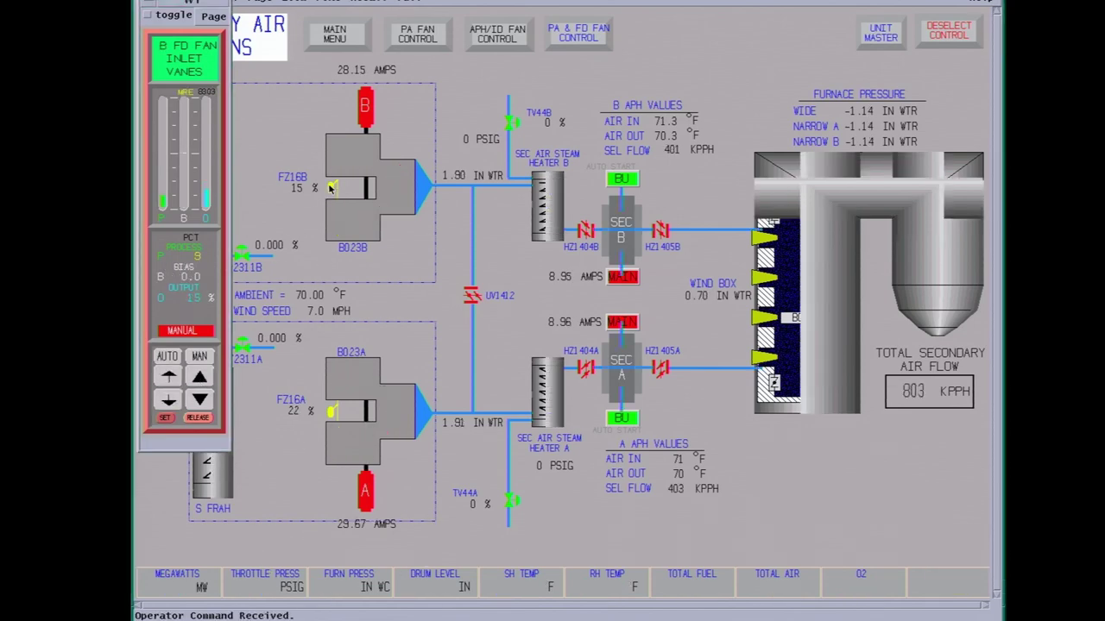
click(199, 377)
click(198, 376)
click(199, 376)
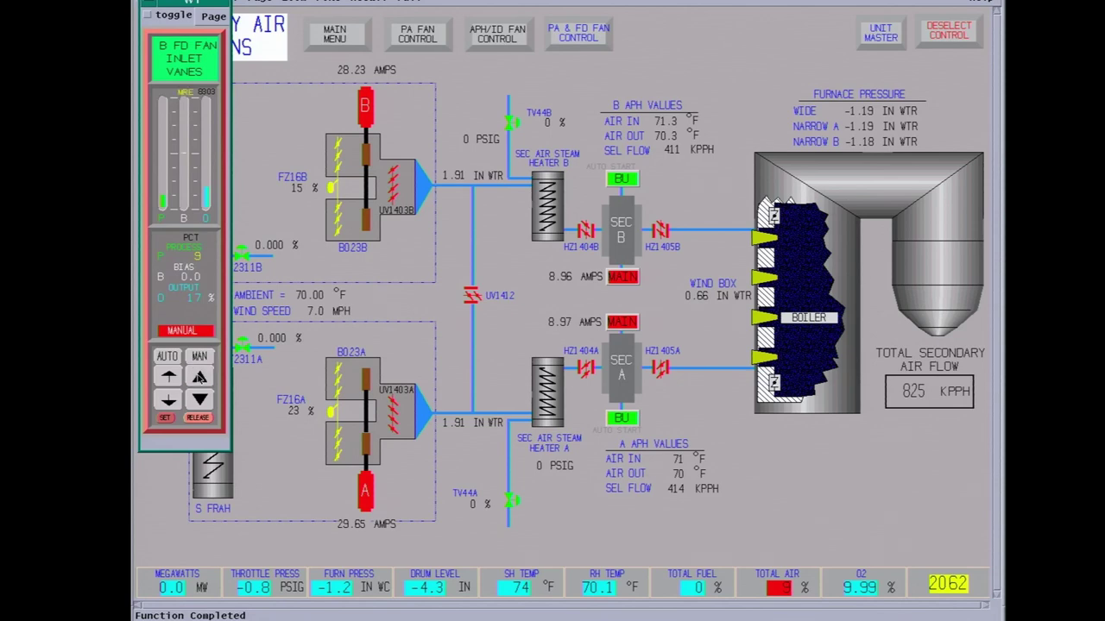
click(198, 376)
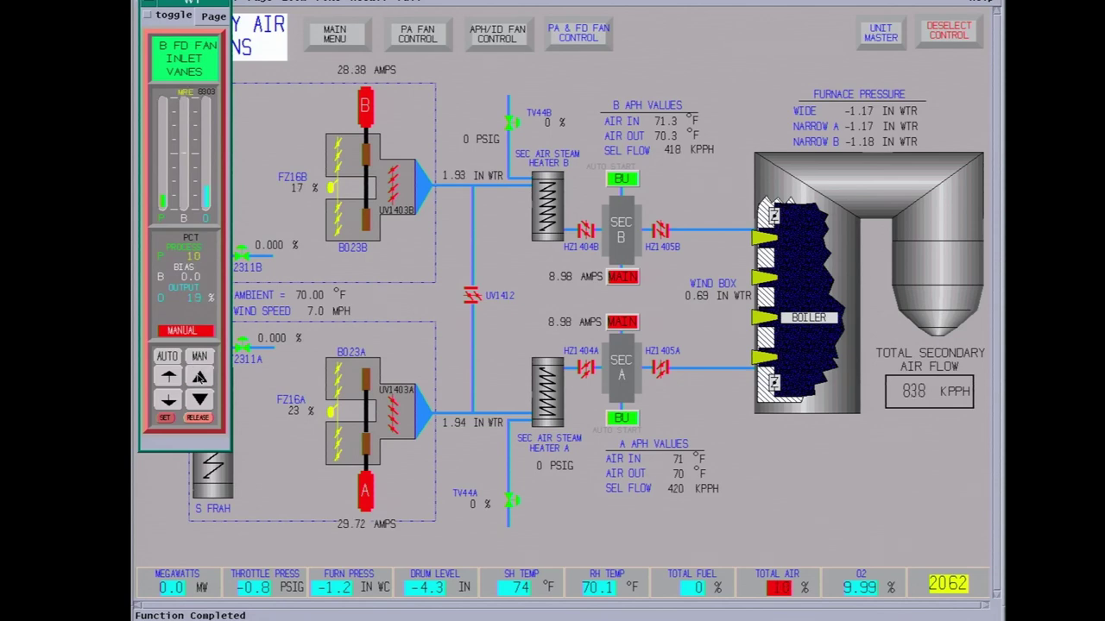
click(198, 377)
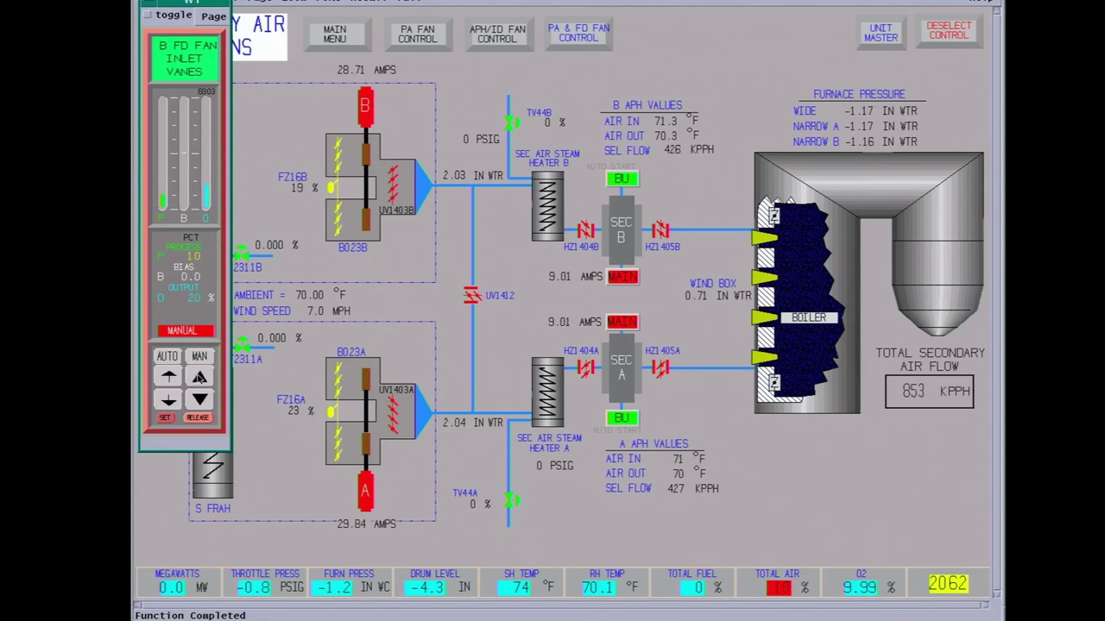
click(199, 376)
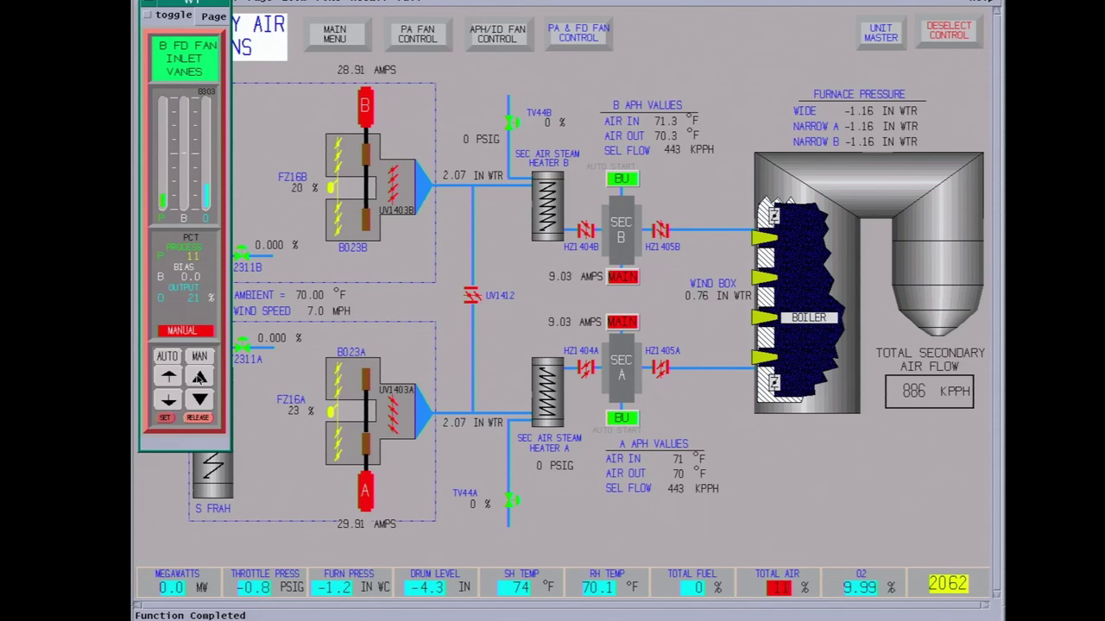
click(198, 377)
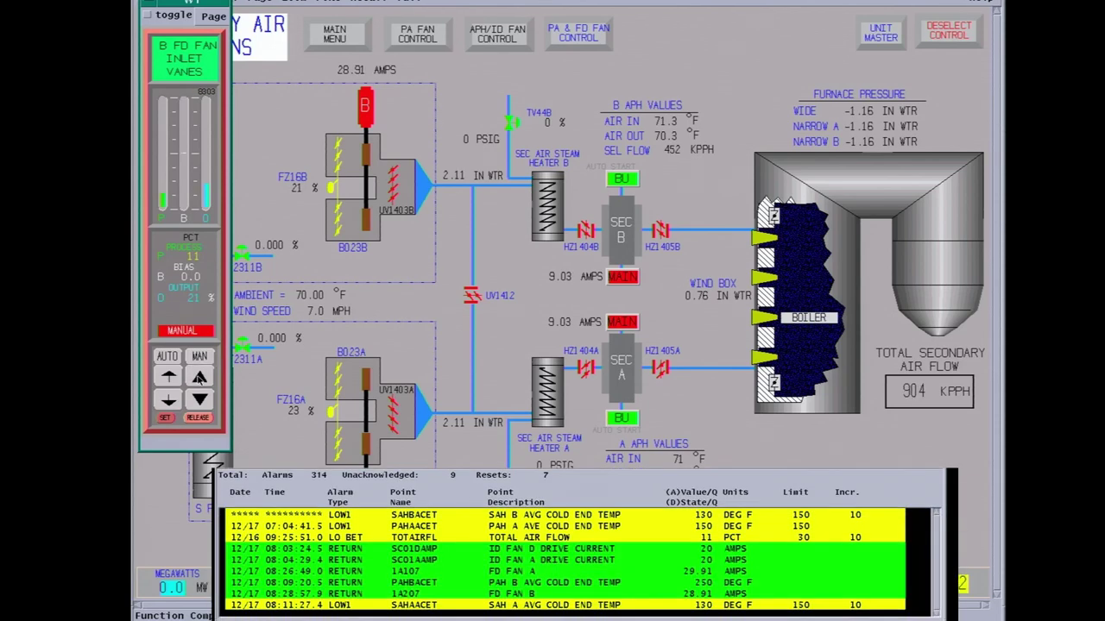
click(199, 377)
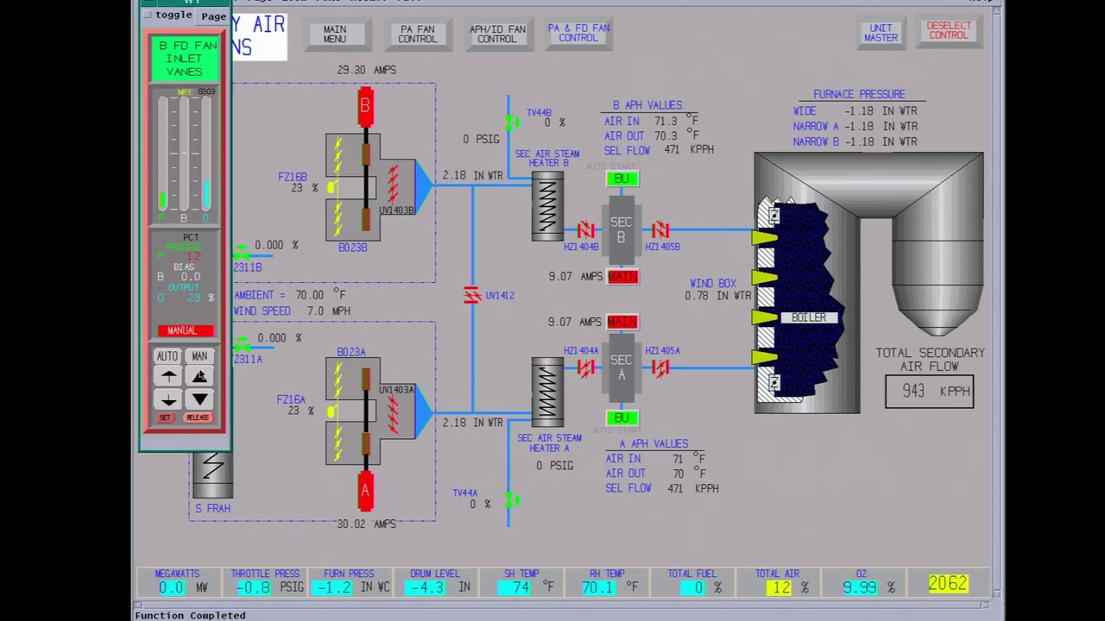
click(199, 377)
click(199, 377)
click(199, 376)
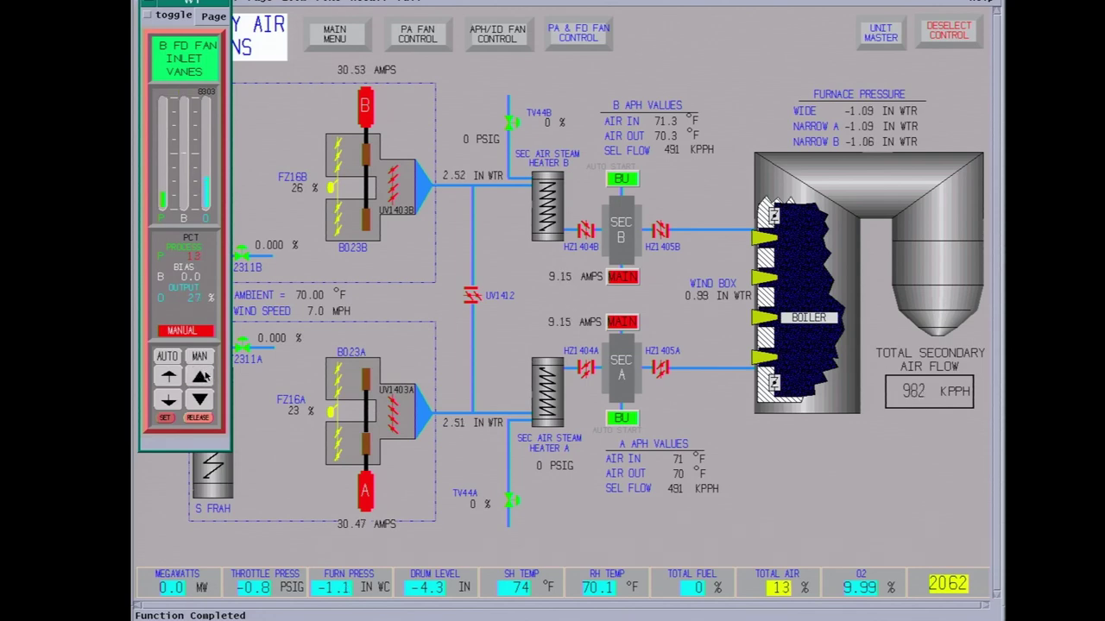
click(199, 376)
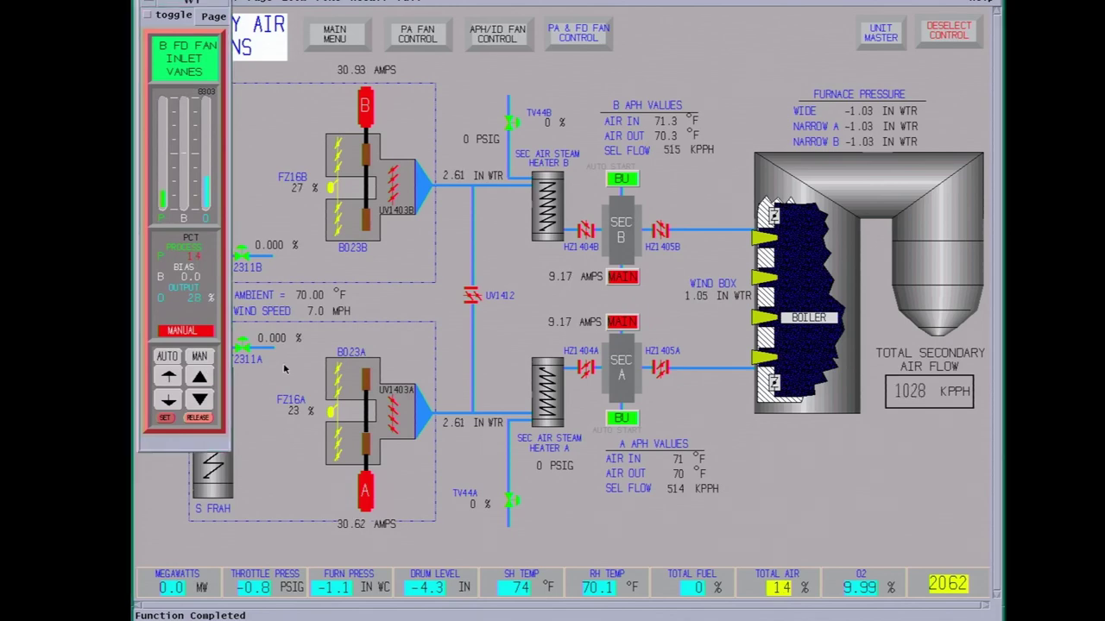
click(333, 414)
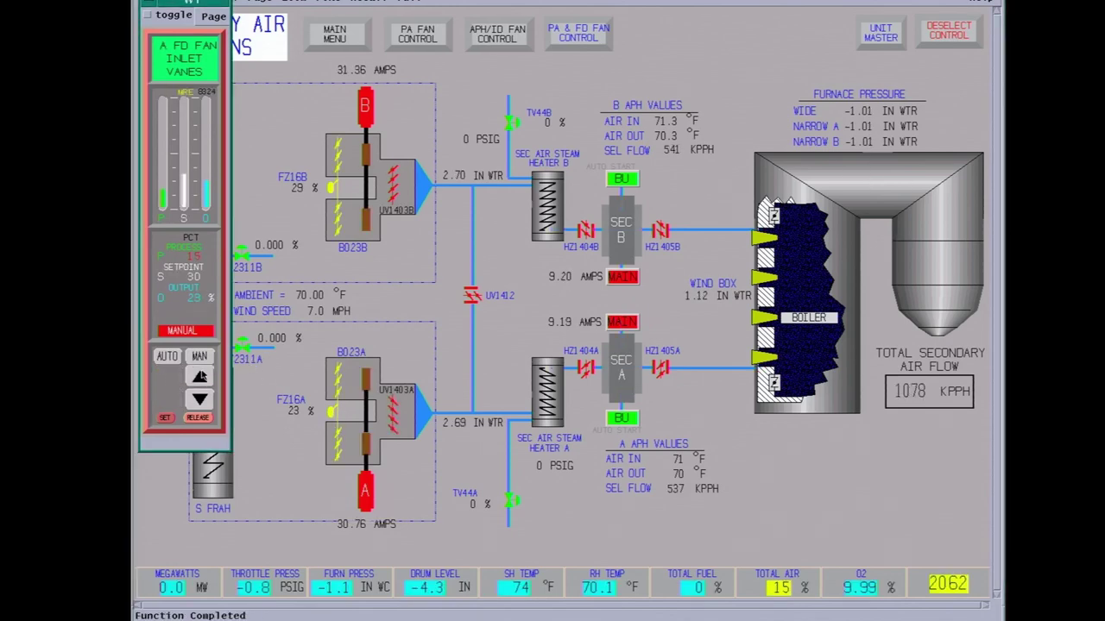
Open the A FD fan inlet vanes from 24% up to 33% output
click(200, 377)
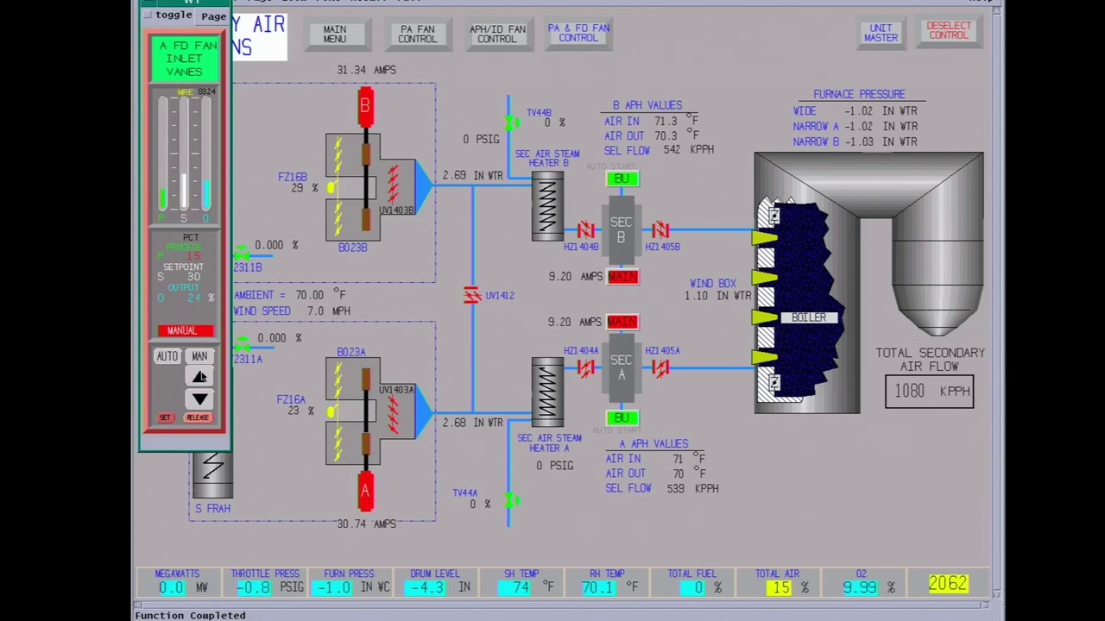
click(199, 377)
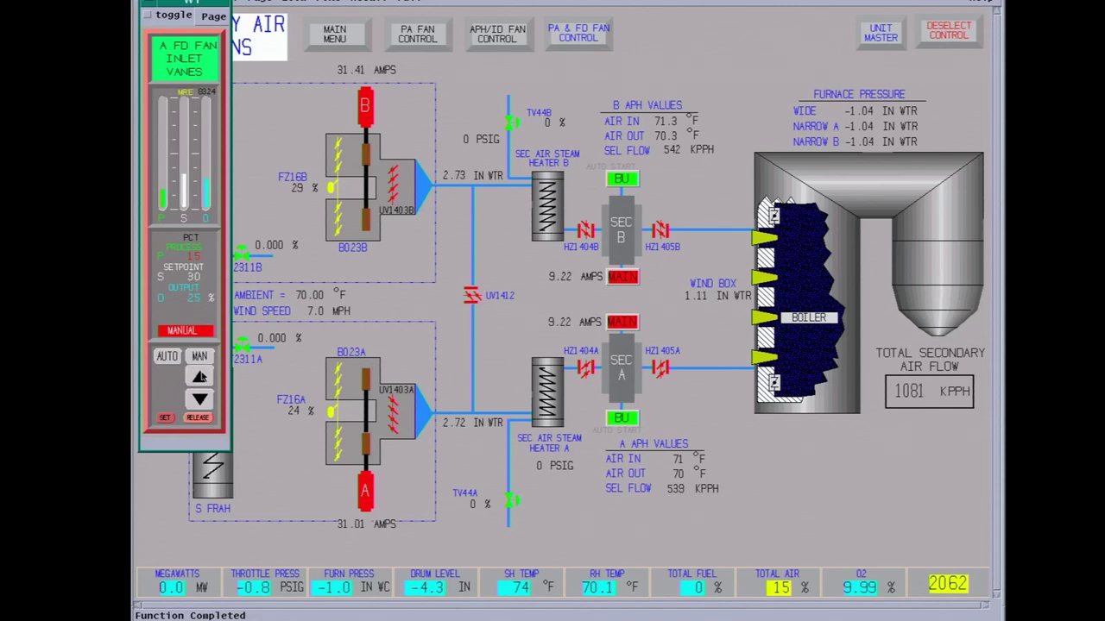
click(200, 378)
click(200, 377)
click(199, 377)
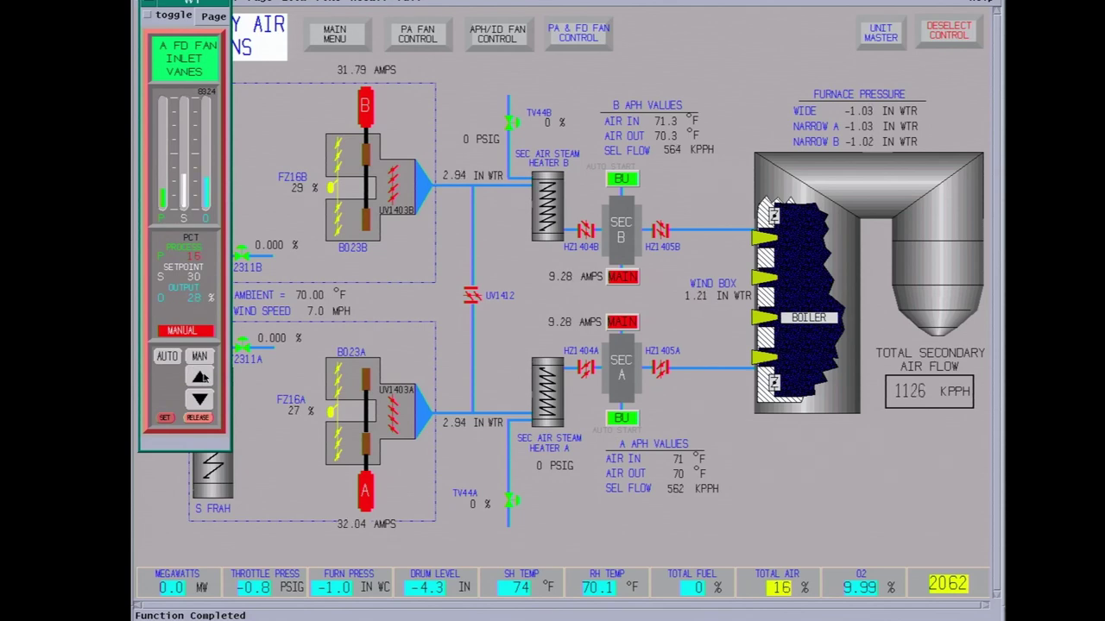
click(200, 376)
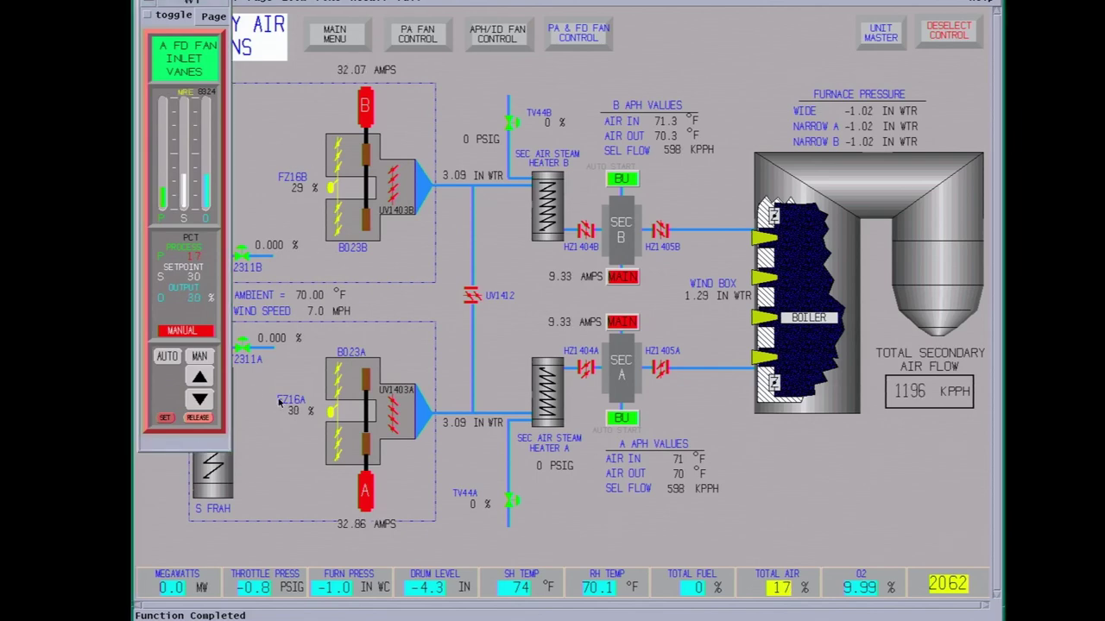
click(200, 376)
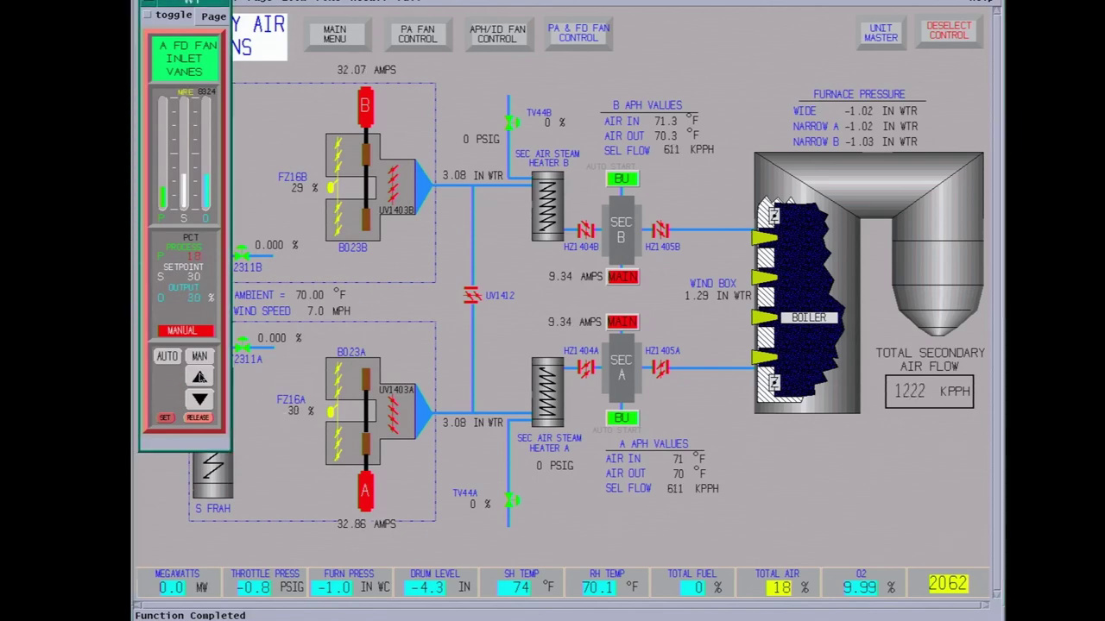
click(200, 376)
click(200, 376)
click(200, 376)
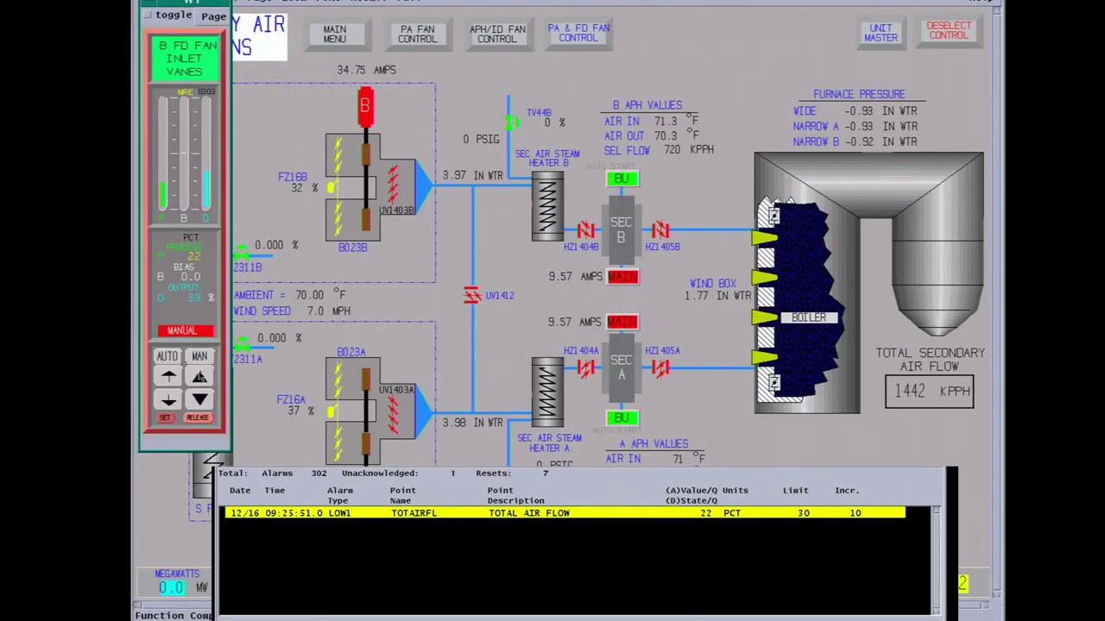
Open the B FD fan inlet vanes step by step to 41%
click(198, 378)
click(198, 377)
click(198, 378)
click(198, 377)
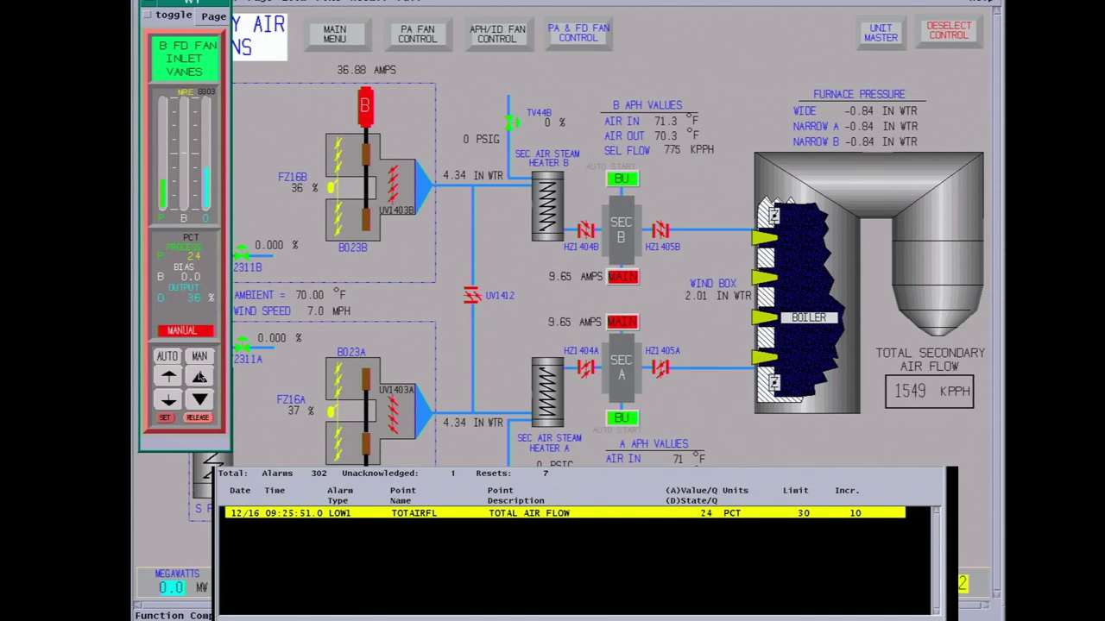
click(199, 377)
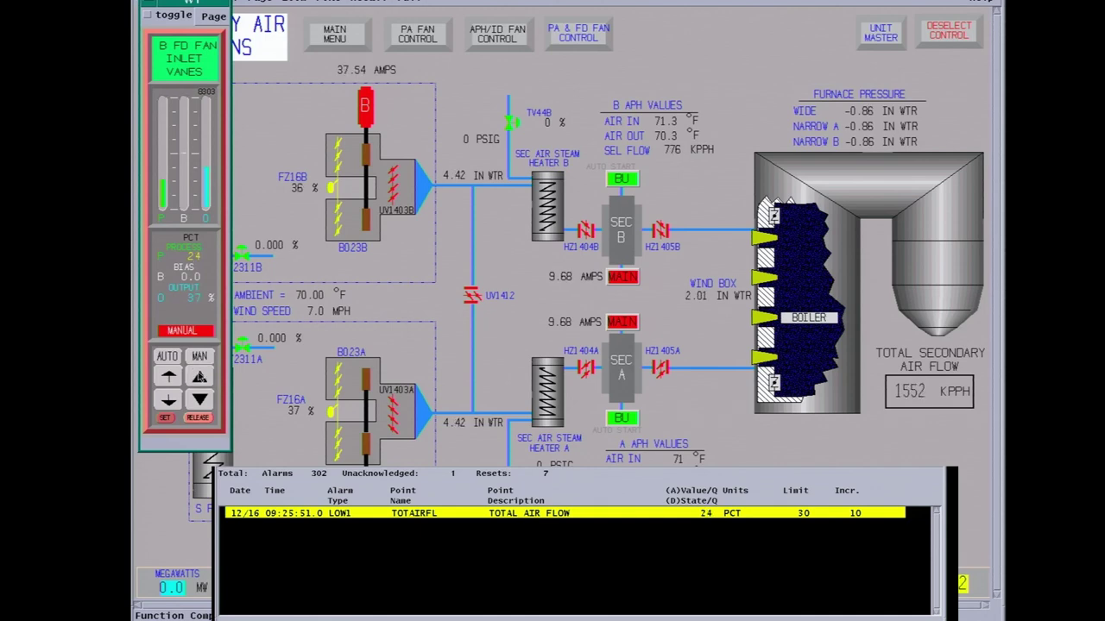
click(199, 377)
click(199, 377)
click(199, 377)
click(198, 377)
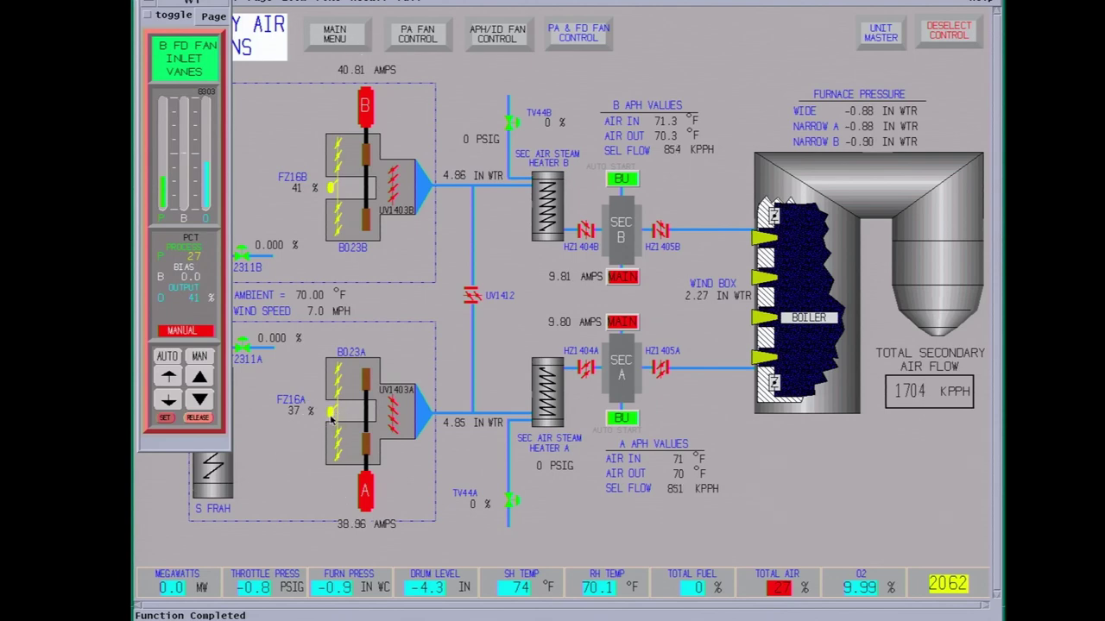
Check the A fan faceplate, then bring the B FD fan inlet vanes to 44%
click(328, 412)
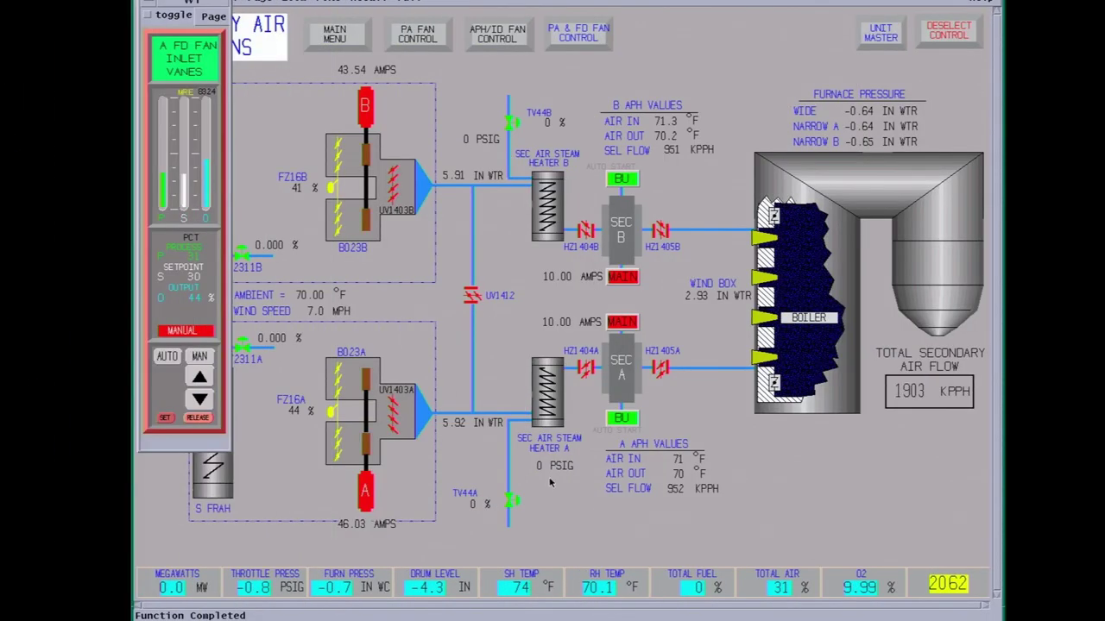
click(330, 189)
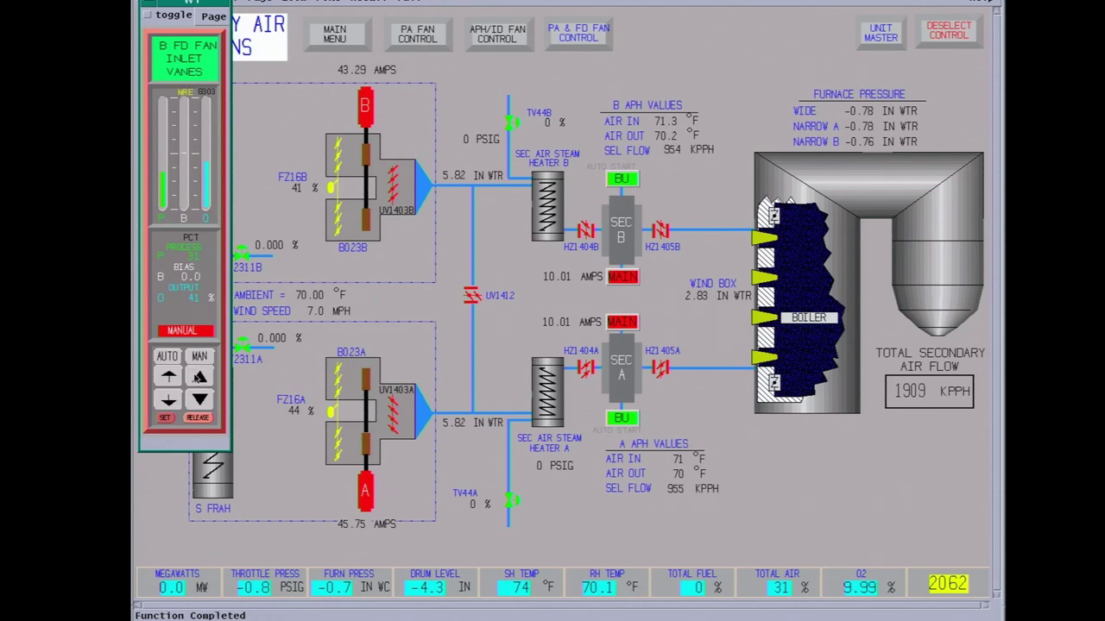
click(198, 377)
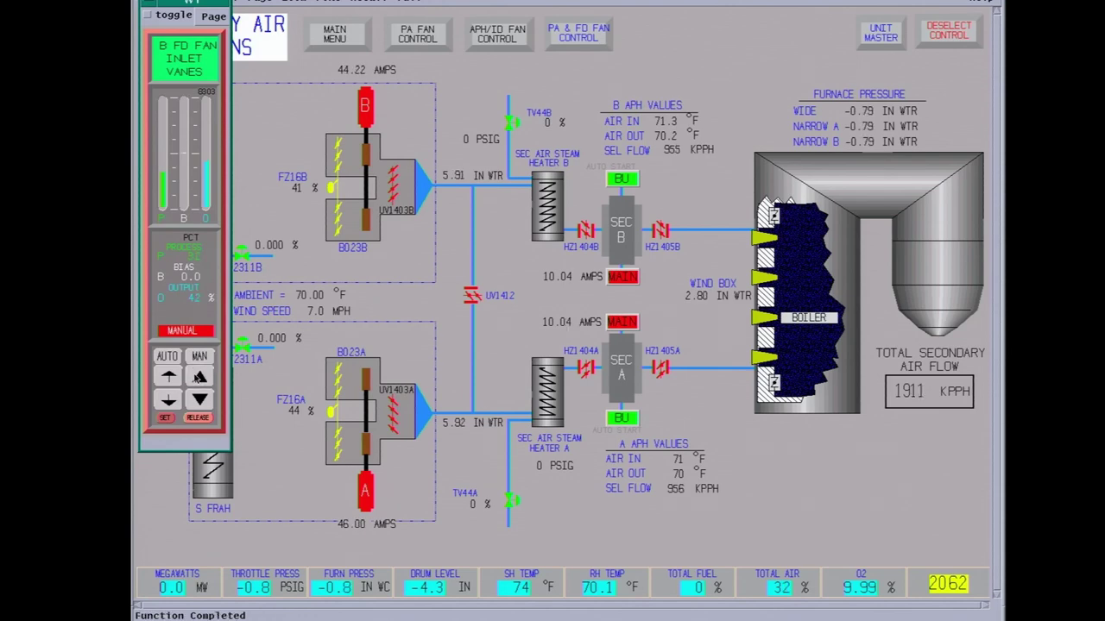
click(198, 377)
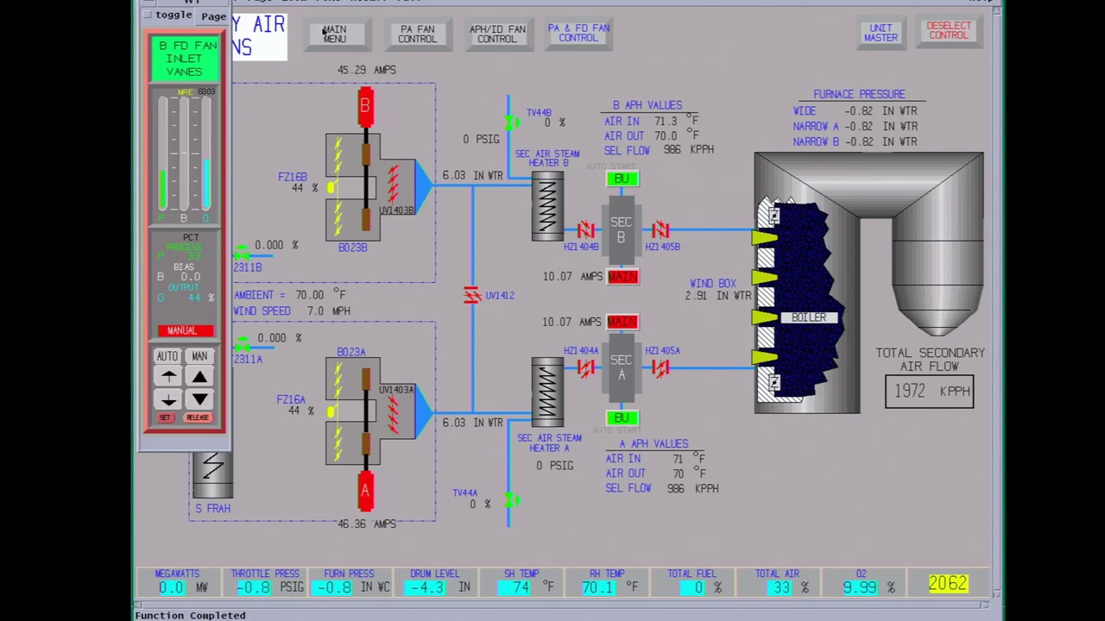
From the Main Menu, open the 2011 Flames display
click(332, 33)
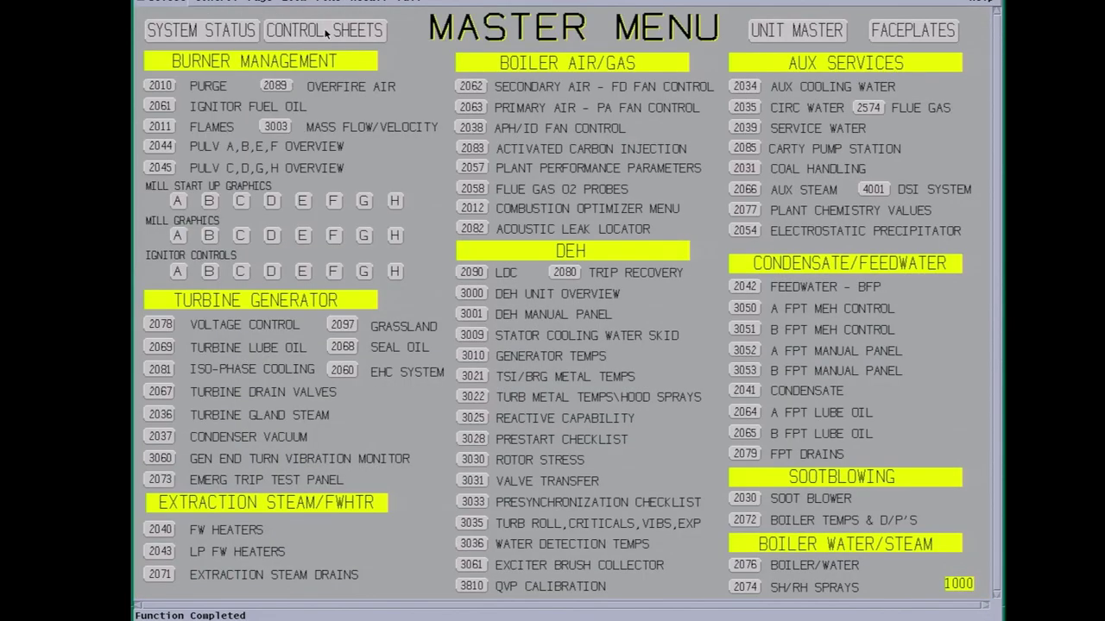
click(155, 126)
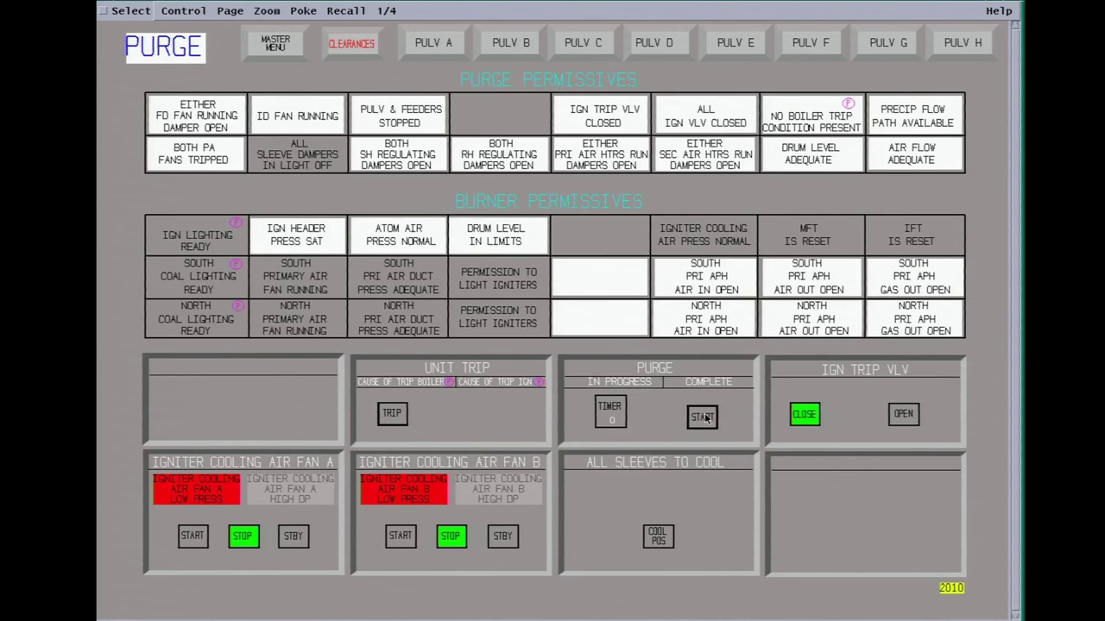
Start the boiler purge from the Purge panel
click(704, 418)
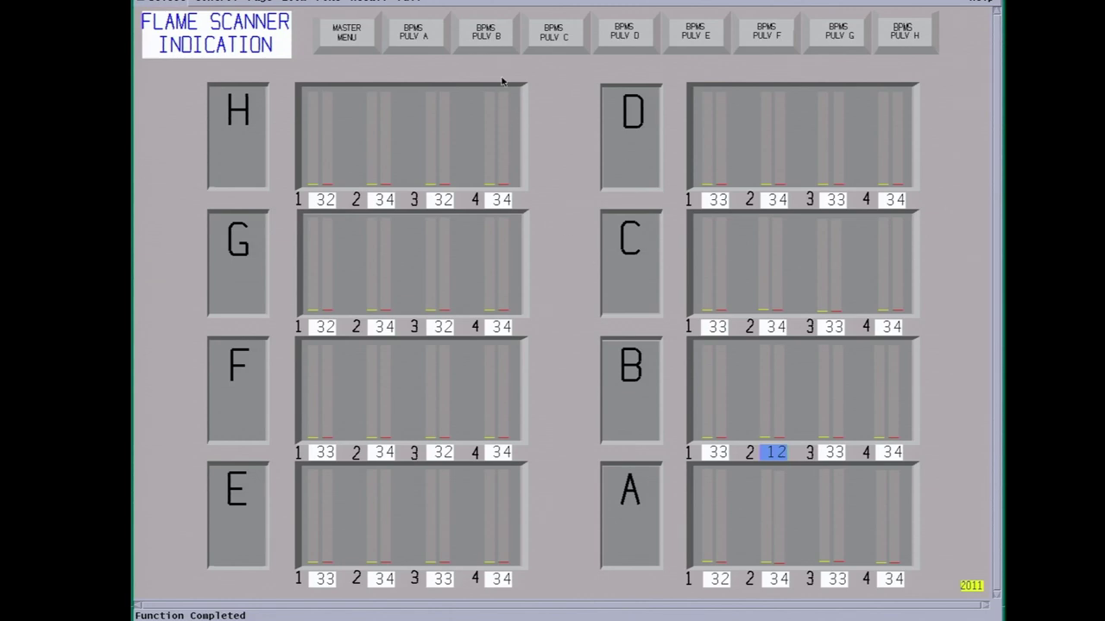
Send burner B2's sleeve damper to light-off and inspect UV58B2 on the Mill B graphic
click(483, 32)
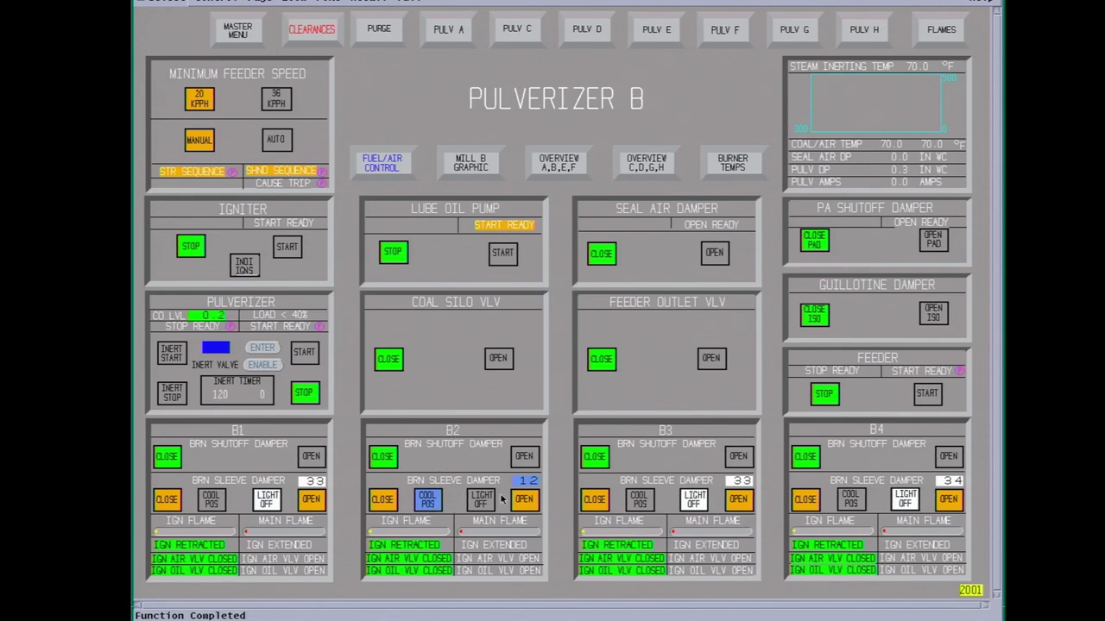
click(479, 504)
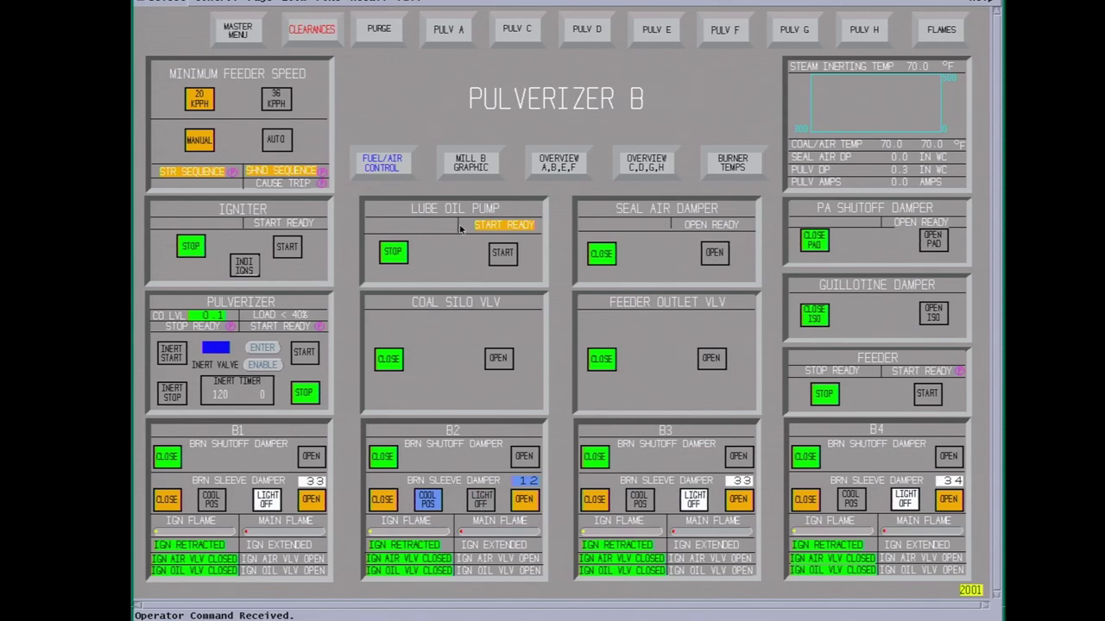
click(471, 164)
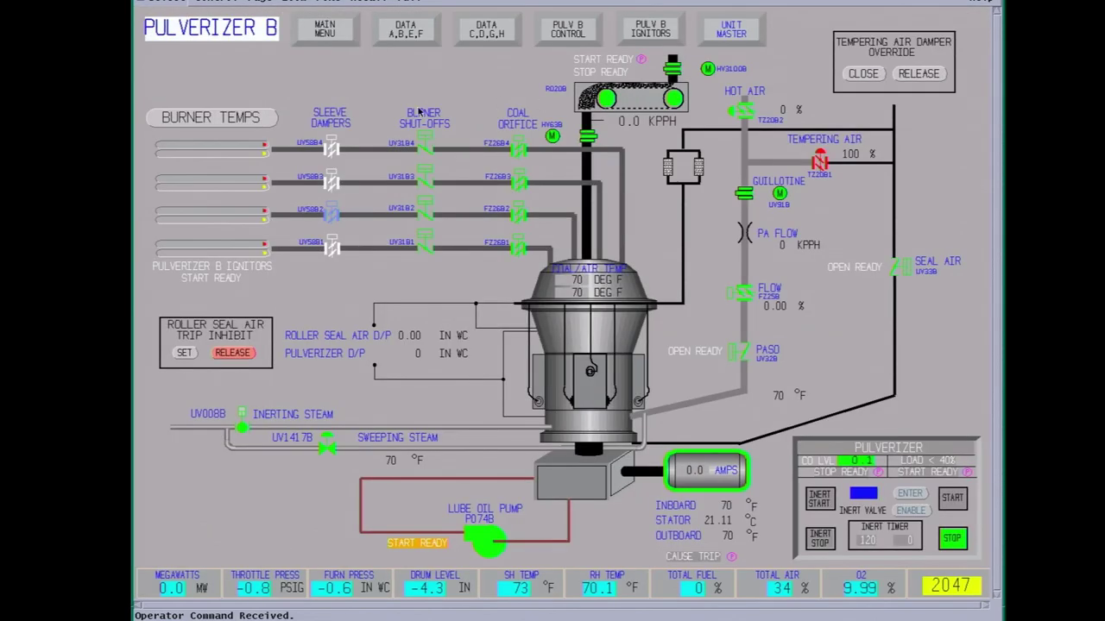
click(332, 216)
Go back through the main menu to the 2011 Flame Scanner Indication page
click(323, 29)
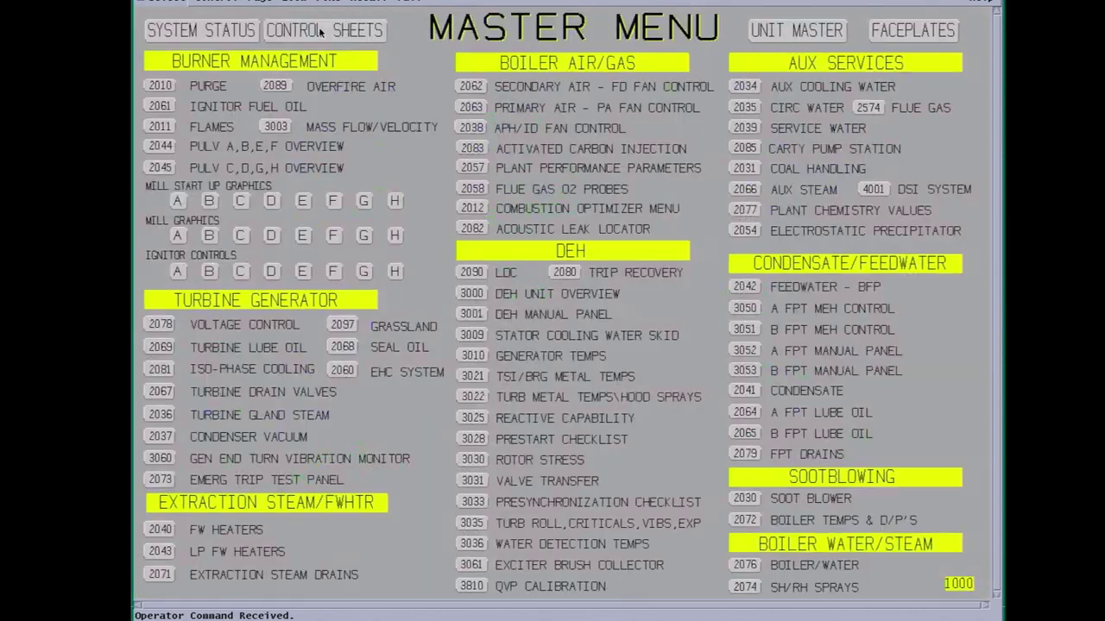
click(158, 127)
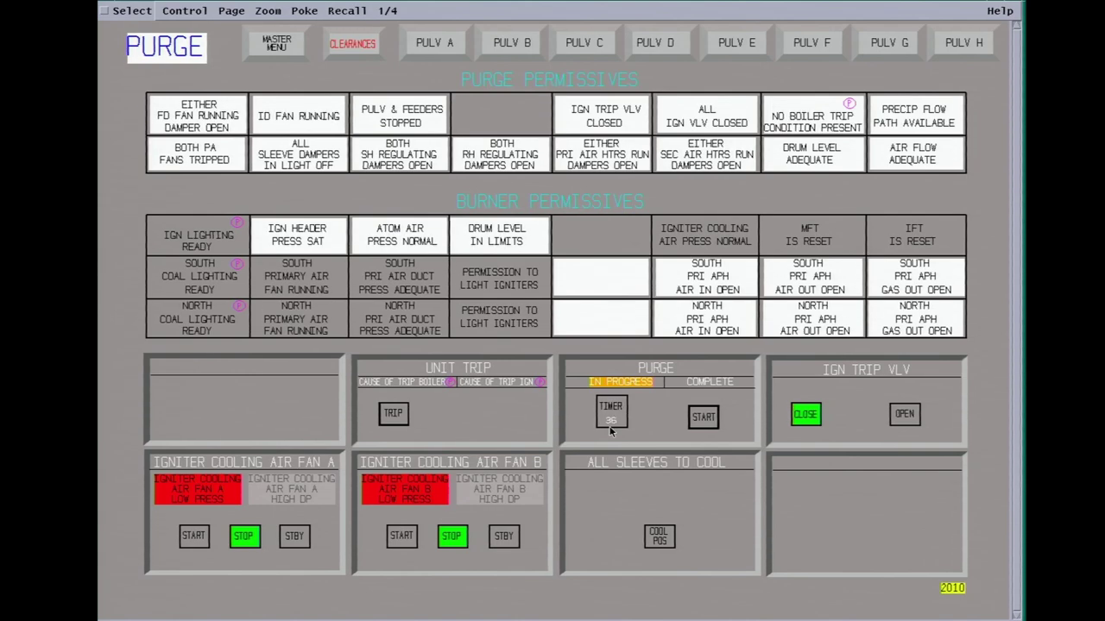
Show the IGN Lighting Ready permissive conditions from the Purge page
click(235, 224)
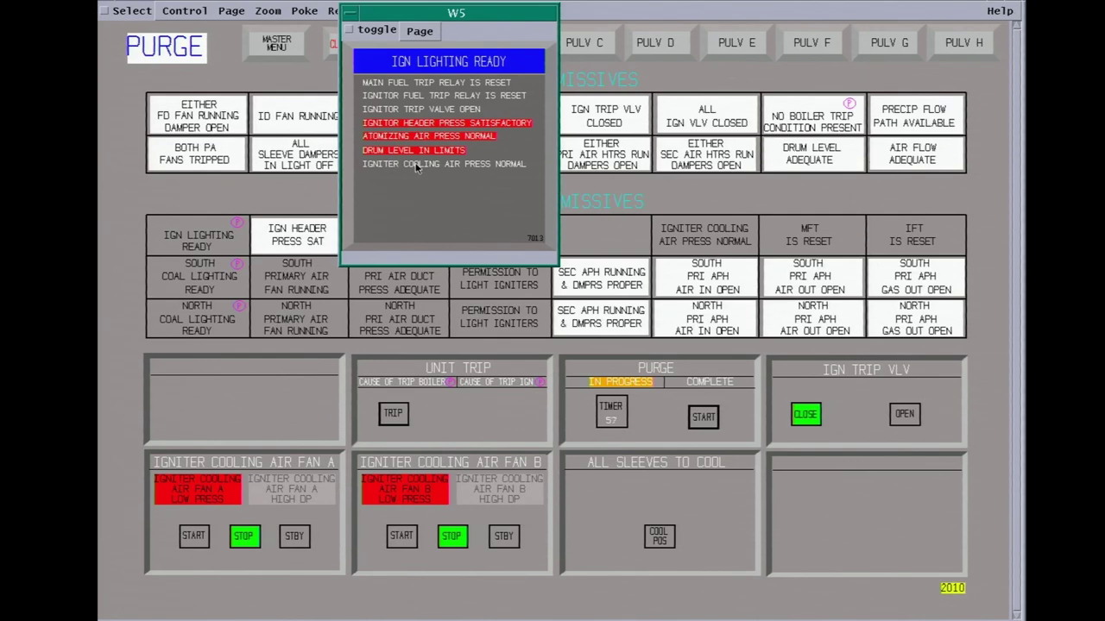
double_click(348, 12)
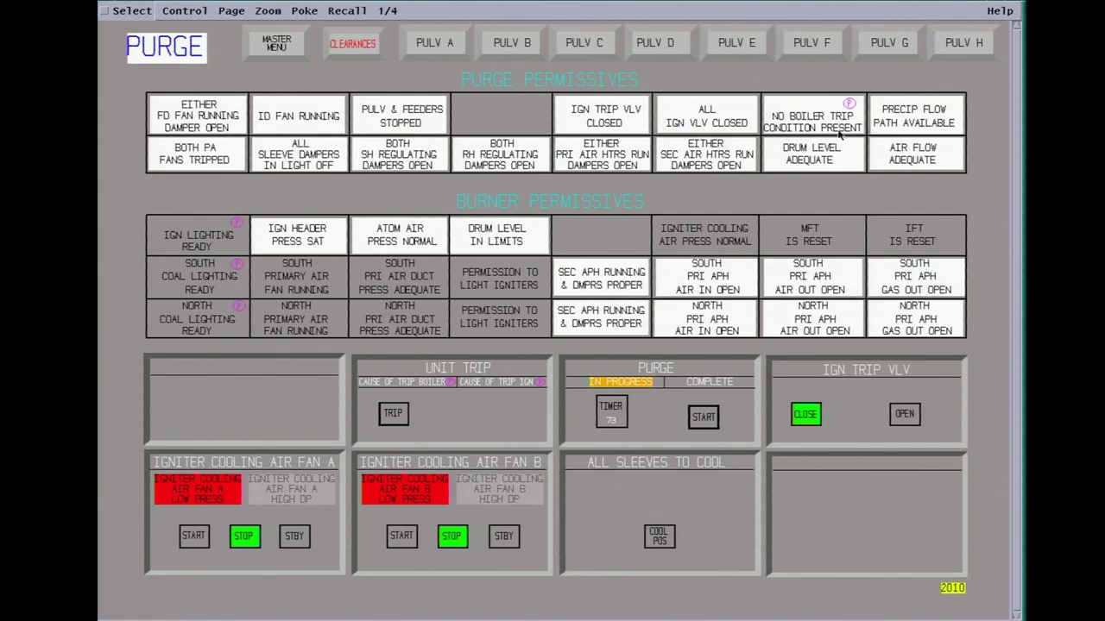
click(849, 105)
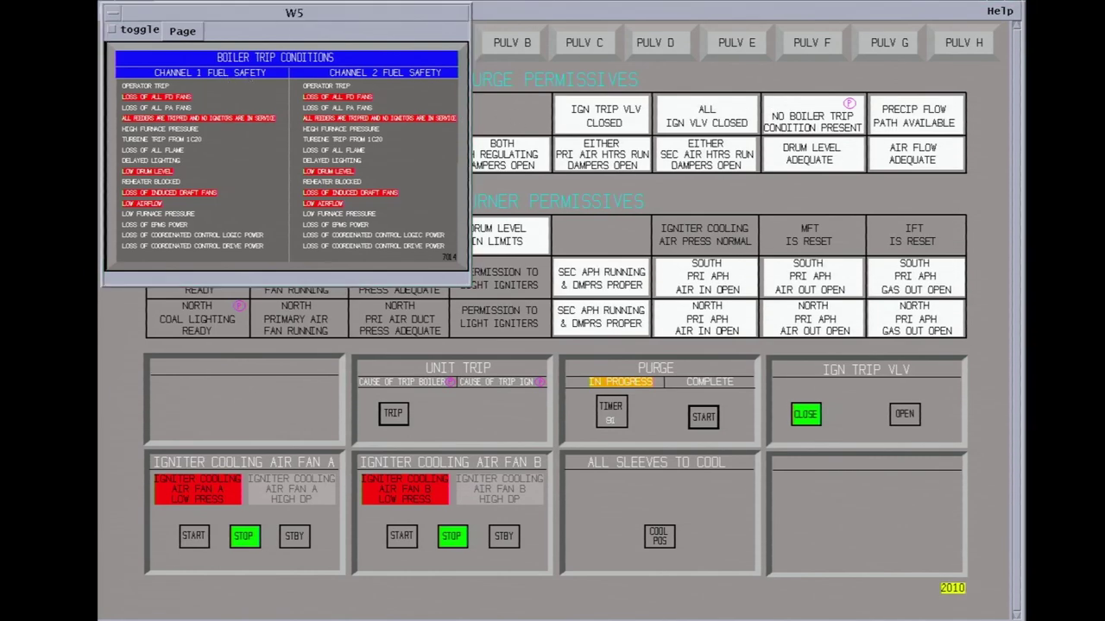
double_click(112, 15)
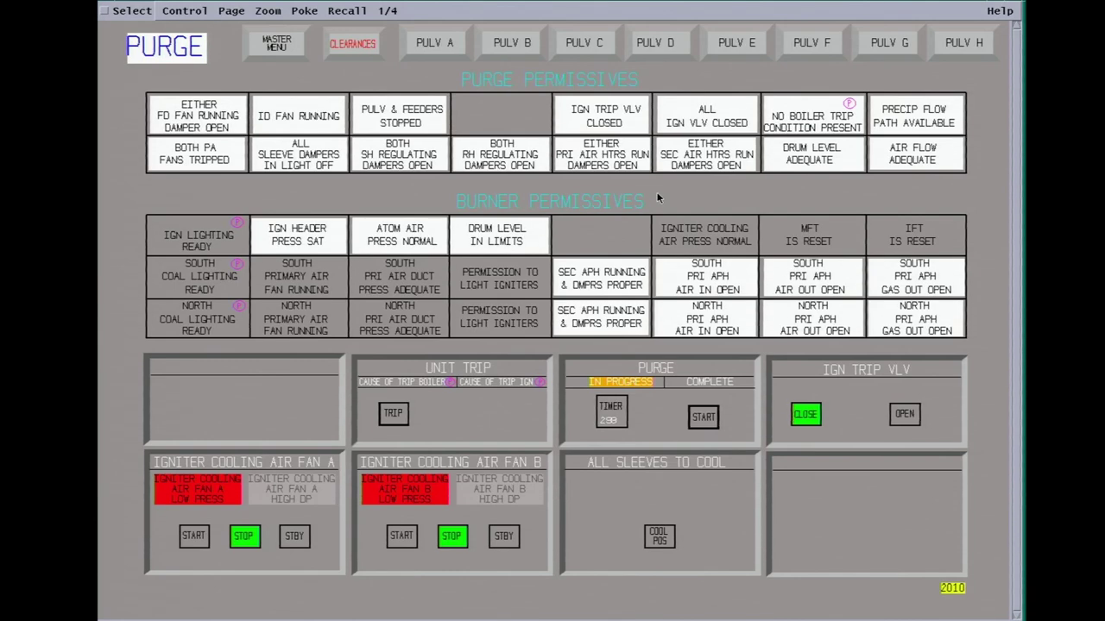
Start igniter cooling air fan B and put fan A on standby
click(401, 537)
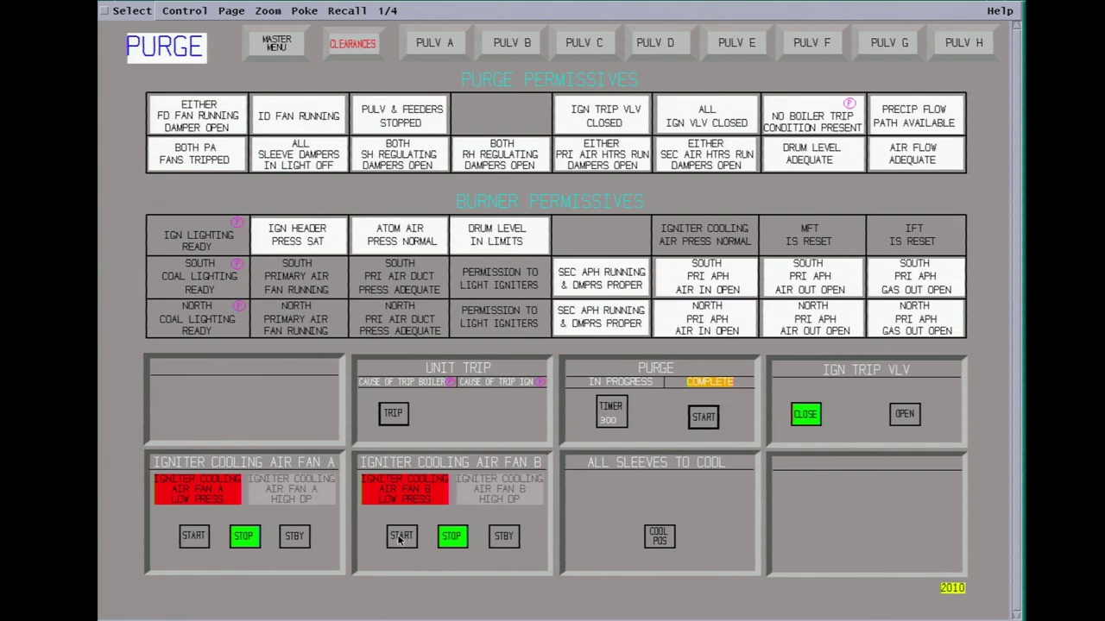
click(400, 537)
click(399, 538)
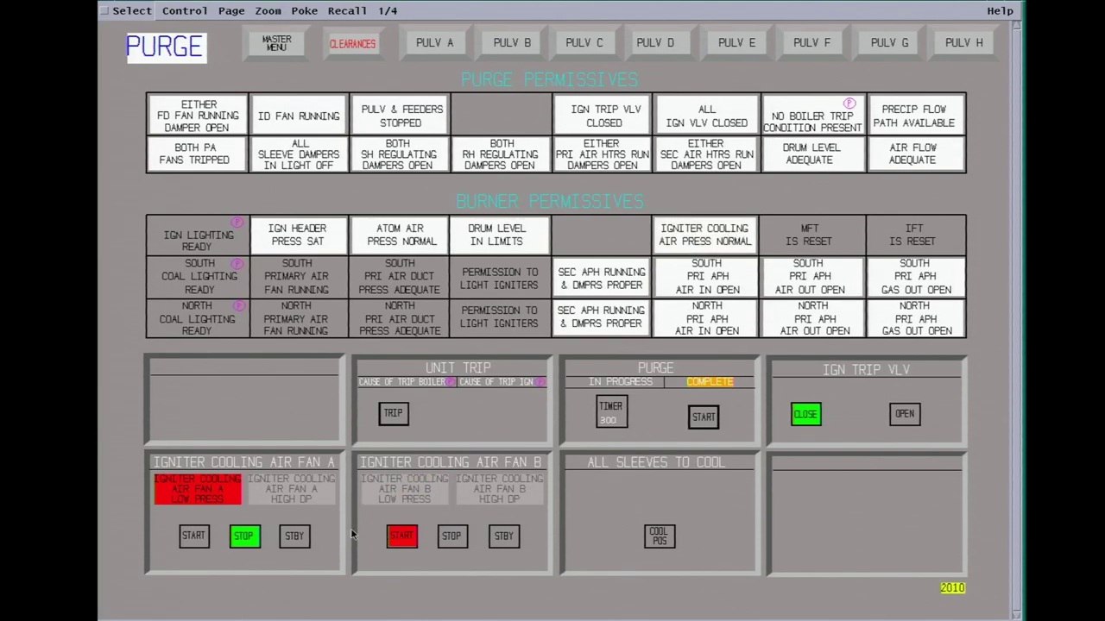
click(295, 536)
click(294, 537)
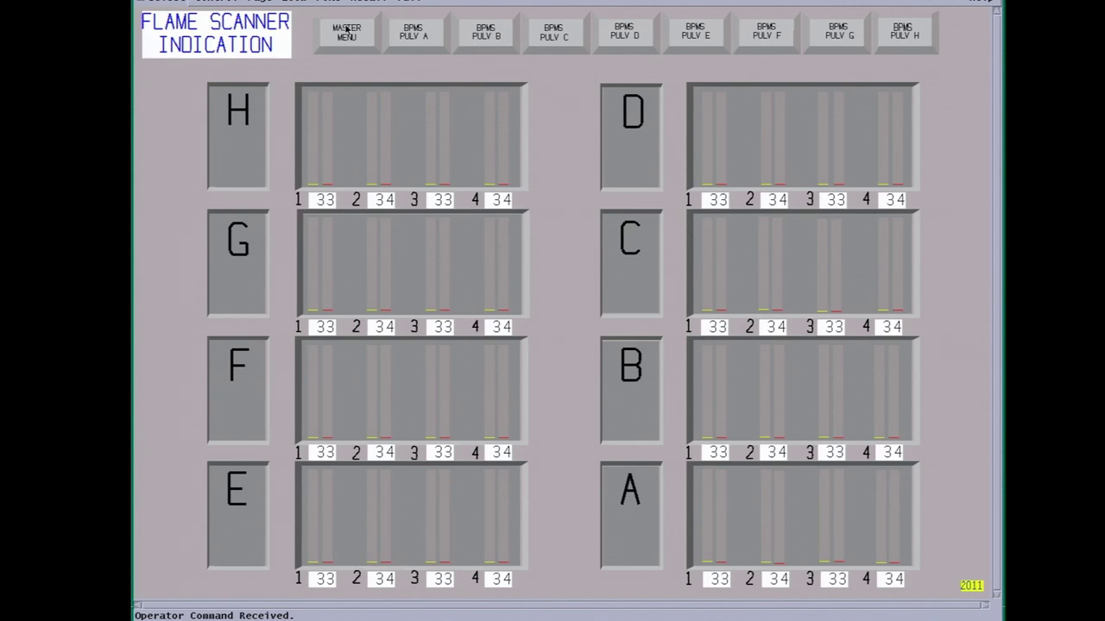
Go to the Pulverizer A igniters page via the mill graphic and open the igniter trip valve
click(421, 35)
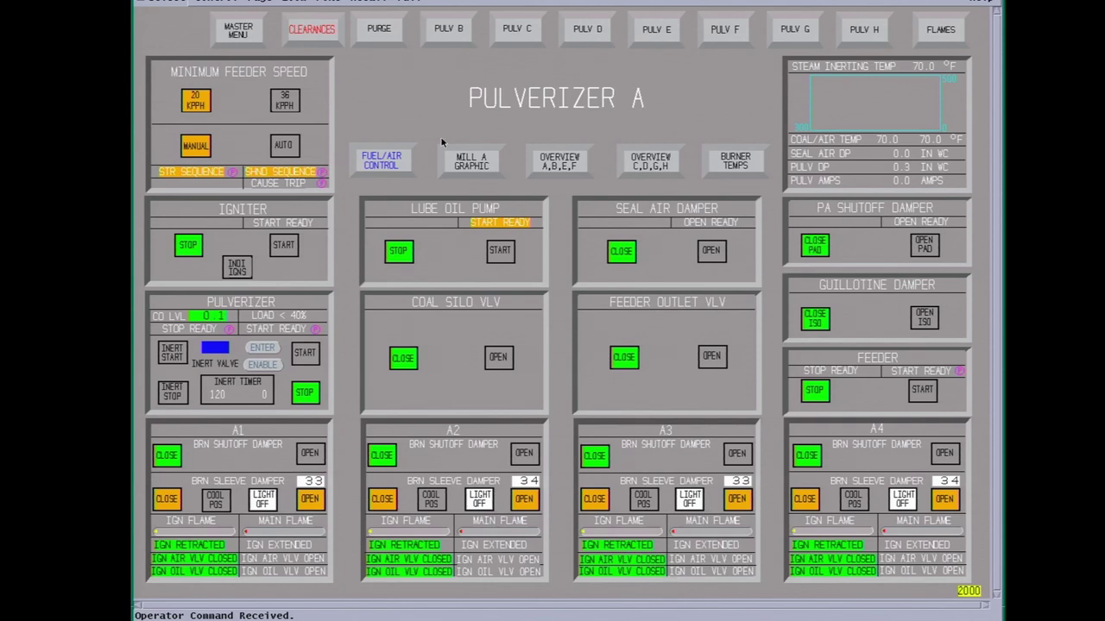
click(472, 164)
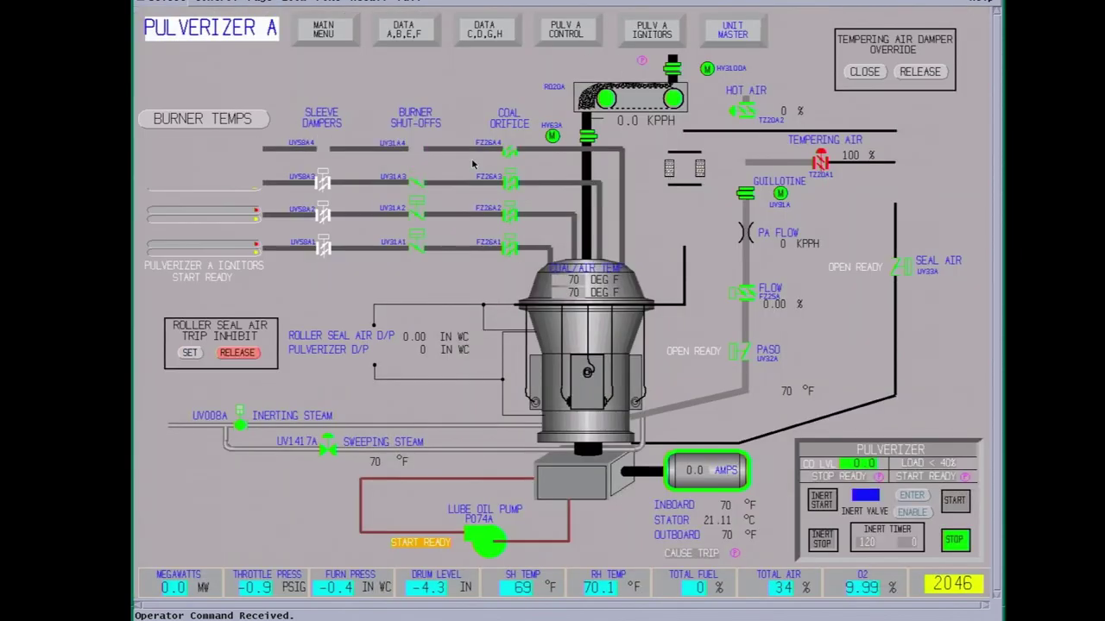
click(653, 30)
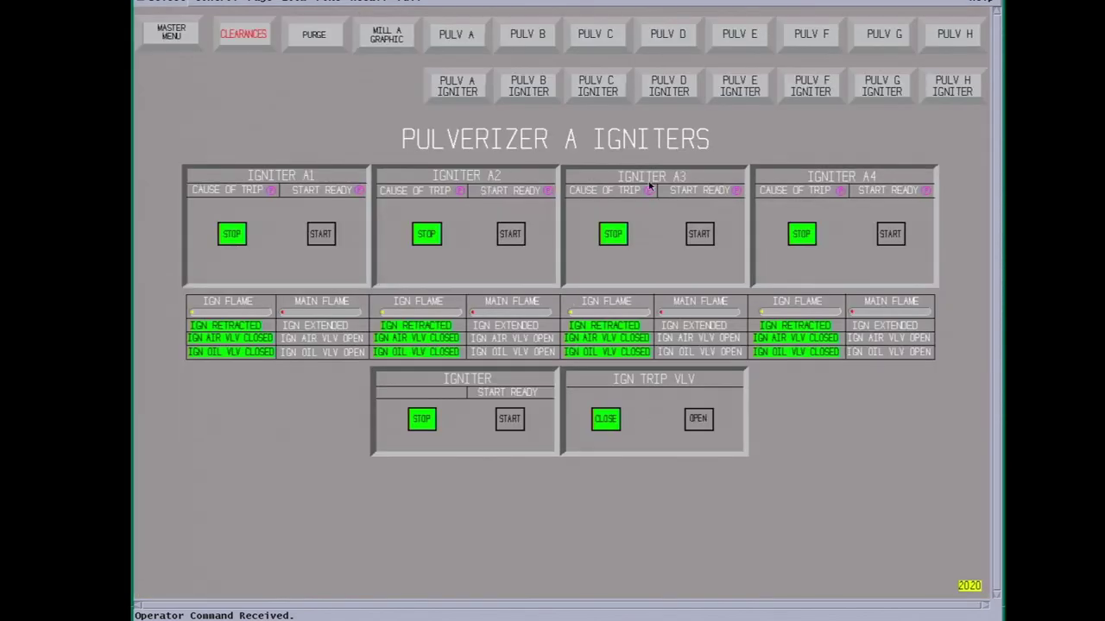
click(699, 419)
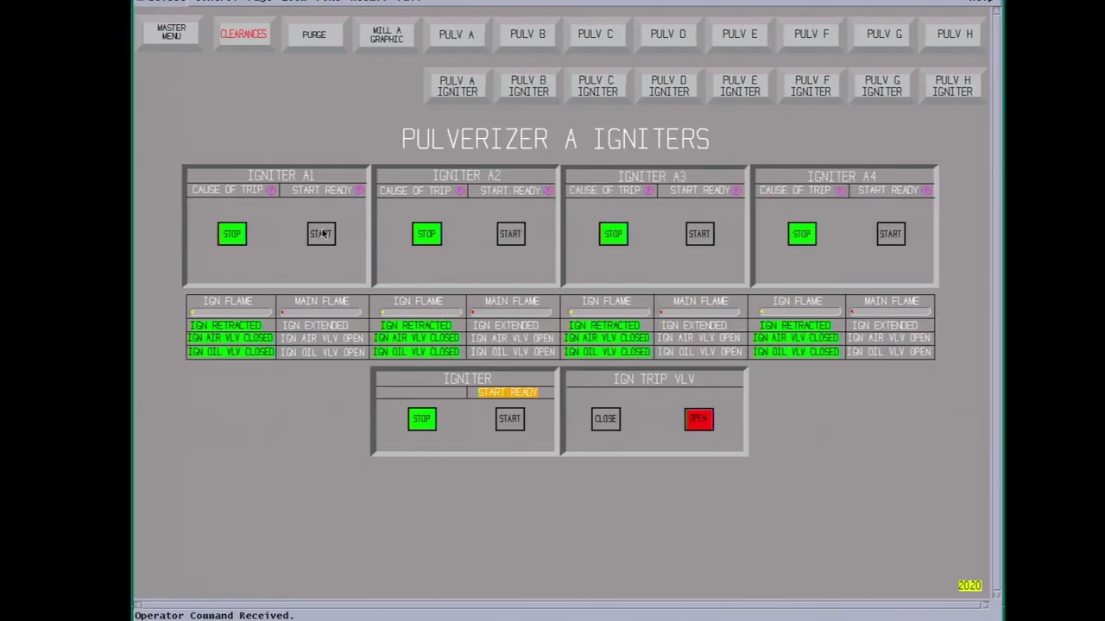
Start igniter A1 so it extends and lights with air and oil valves open
click(319, 234)
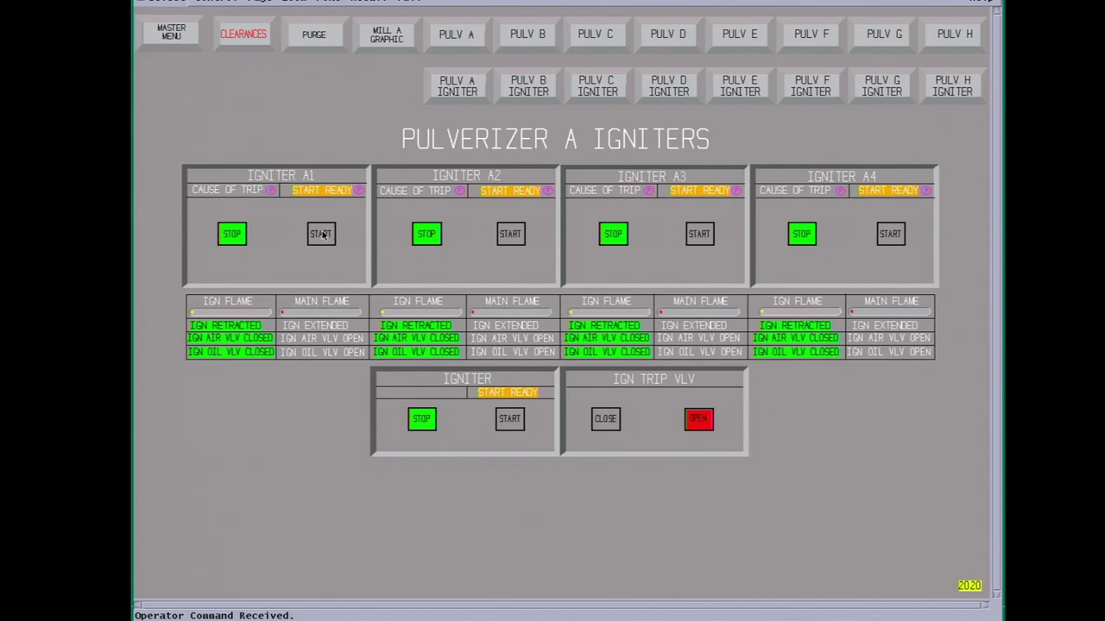
click(321, 234)
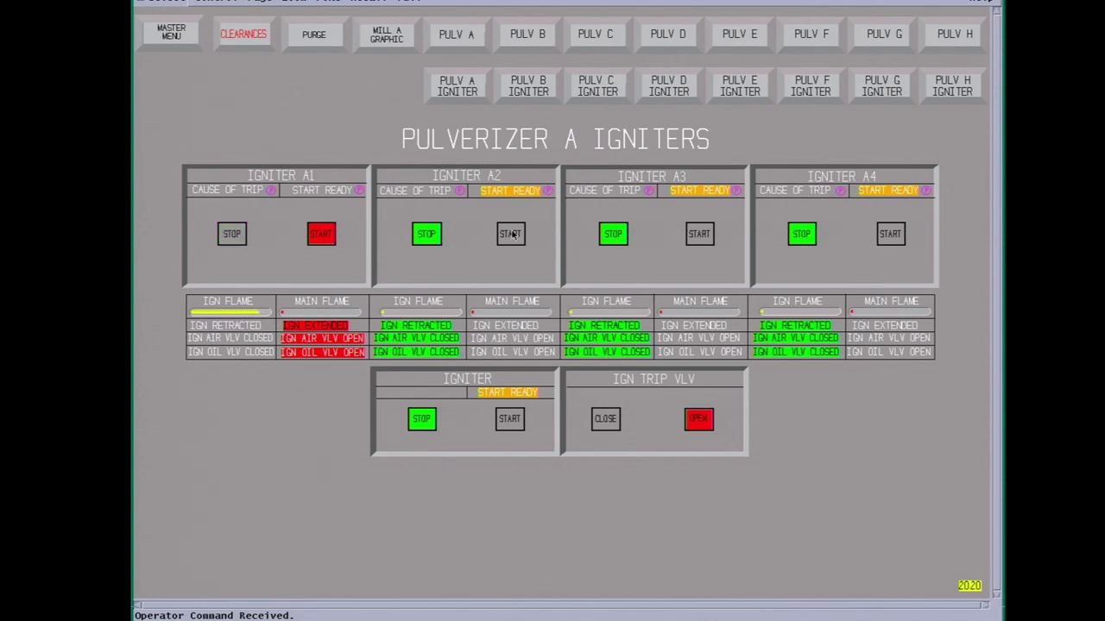
Start igniters A3, A2 and A4 in turn
click(700, 234)
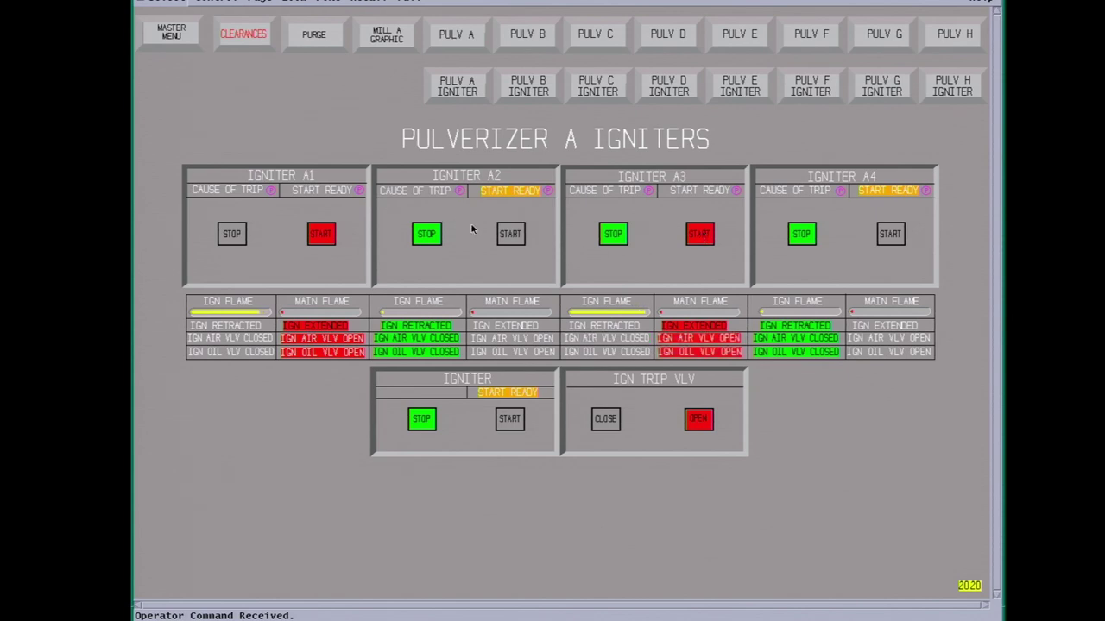
click(515, 236)
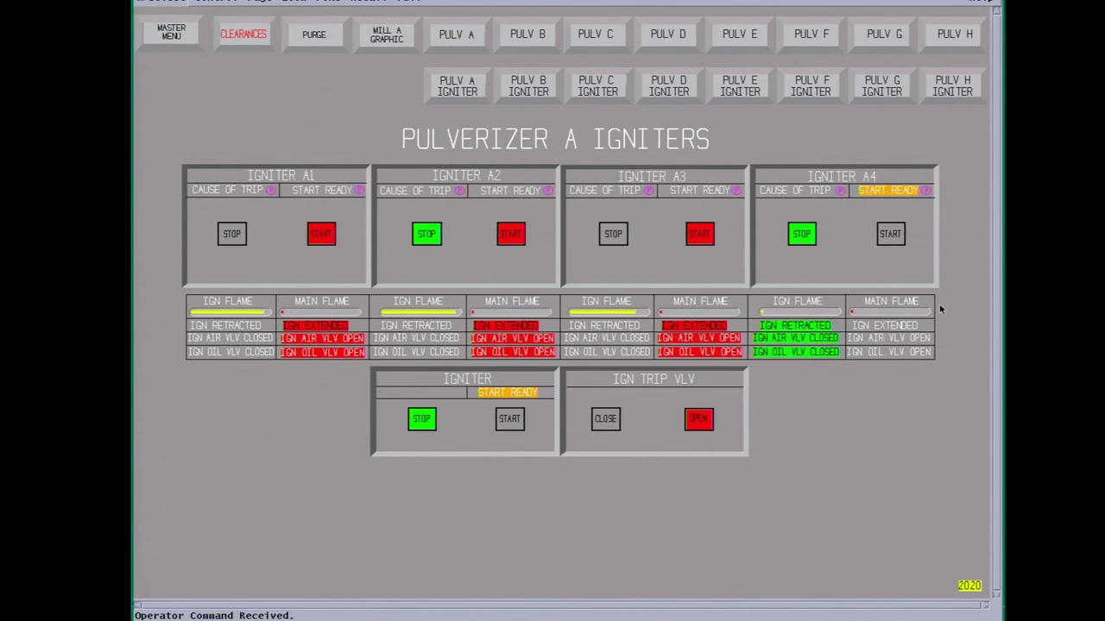
click(889, 234)
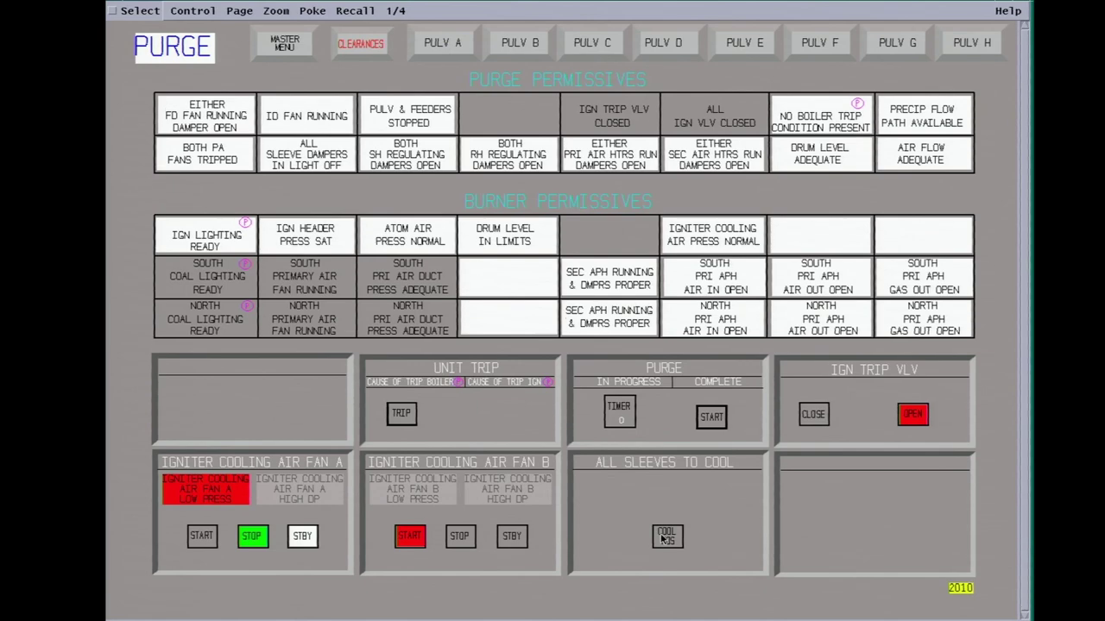
Send all burner sleeve dampers to cool, then bring up the 2011 Flames page
click(662, 539)
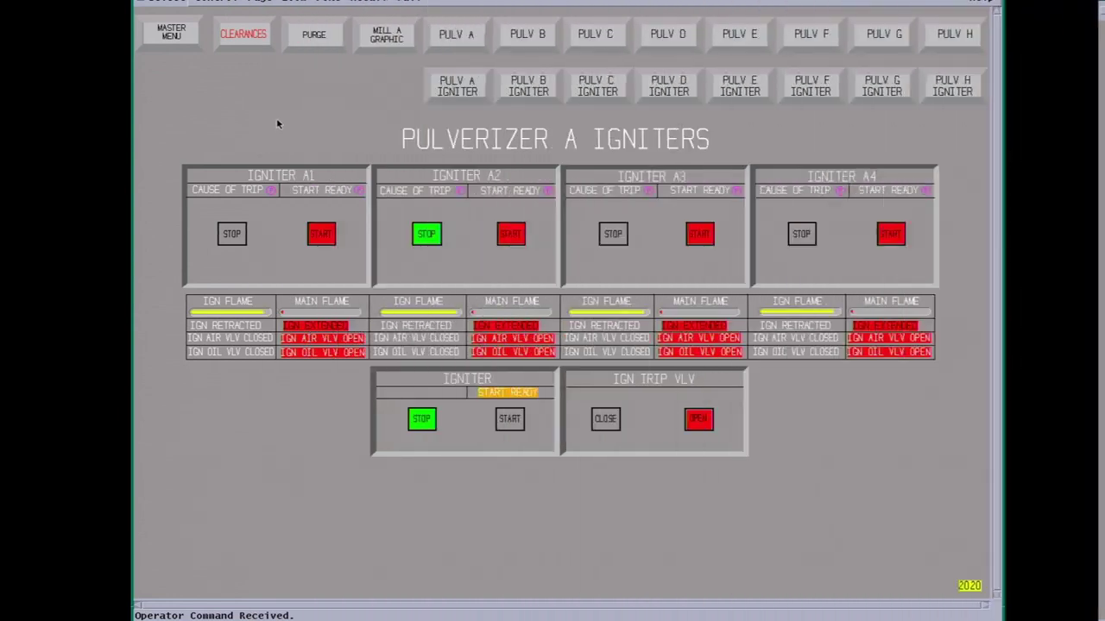
click(173, 35)
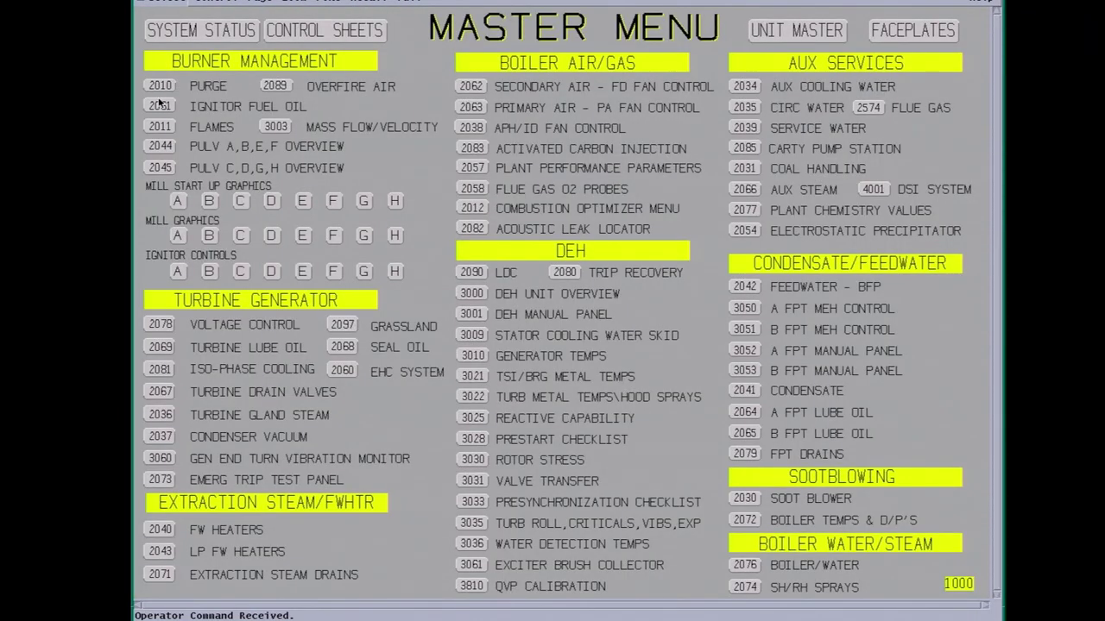
click(160, 126)
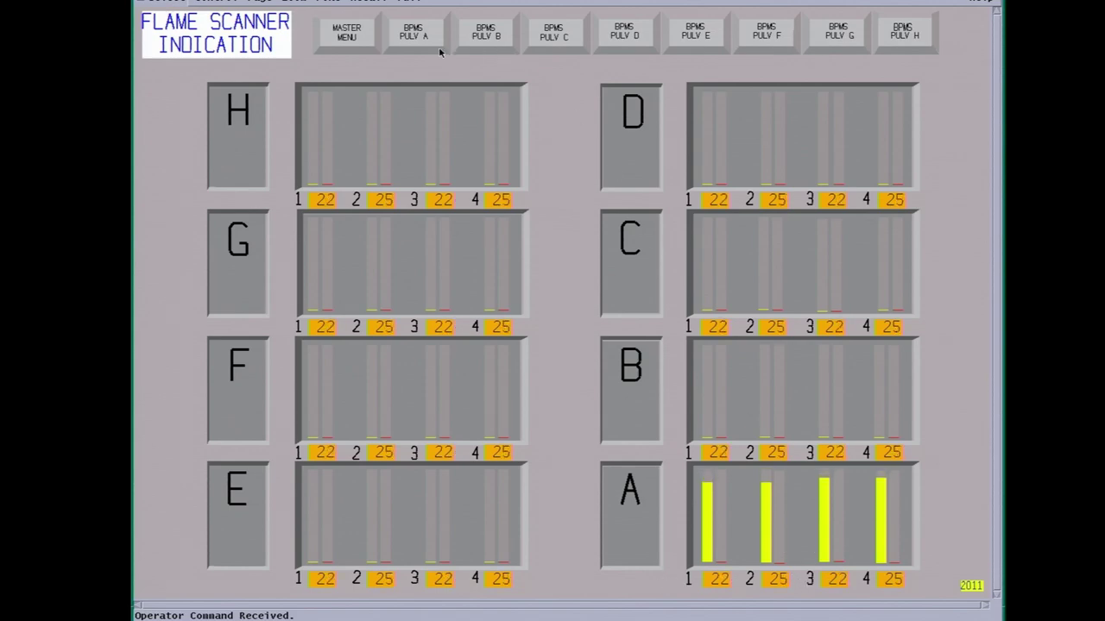
Set burner sleeve dampers A1–A4 to light-off on the Pulverizer A page, reissuing each command
click(417, 35)
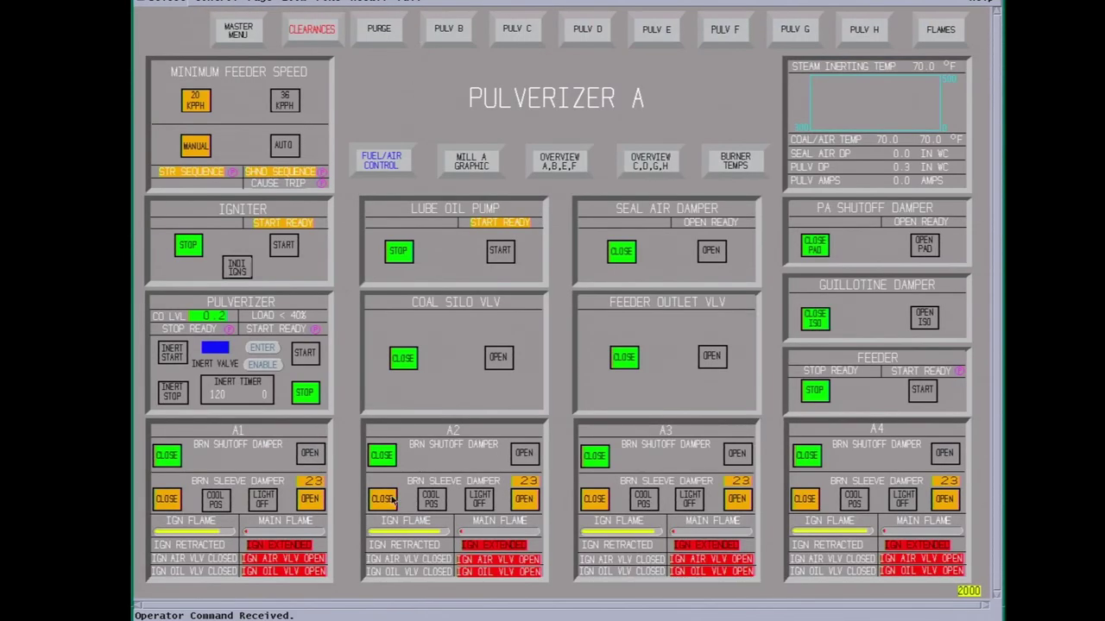
click(262, 499)
click(480, 501)
click(689, 499)
click(904, 499)
click(264, 501)
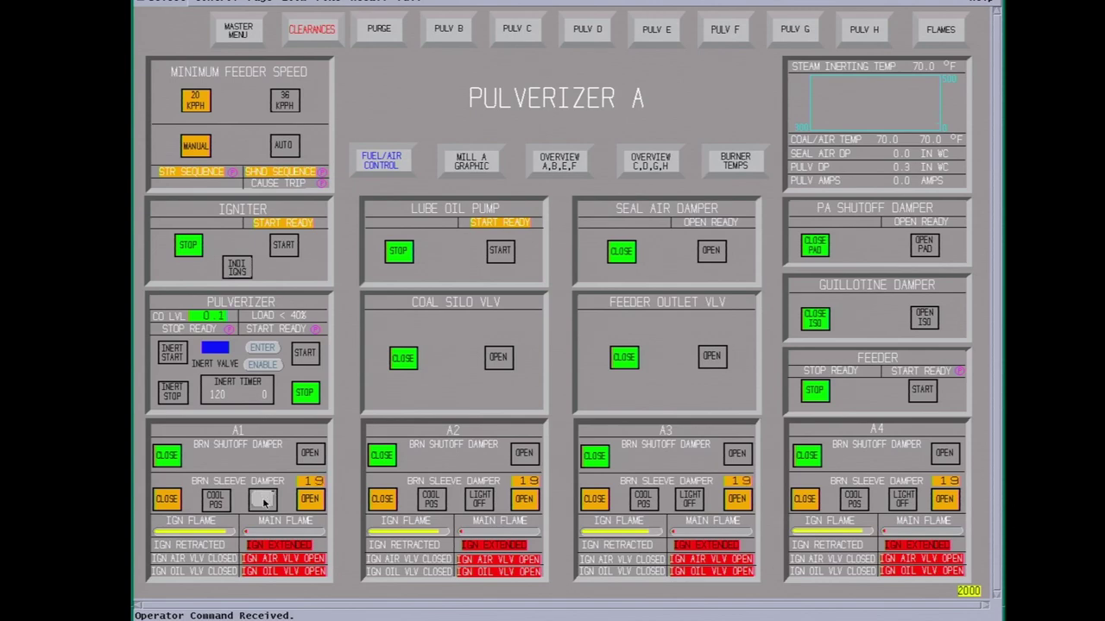
click(479, 500)
click(690, 499)
click(903, 499)
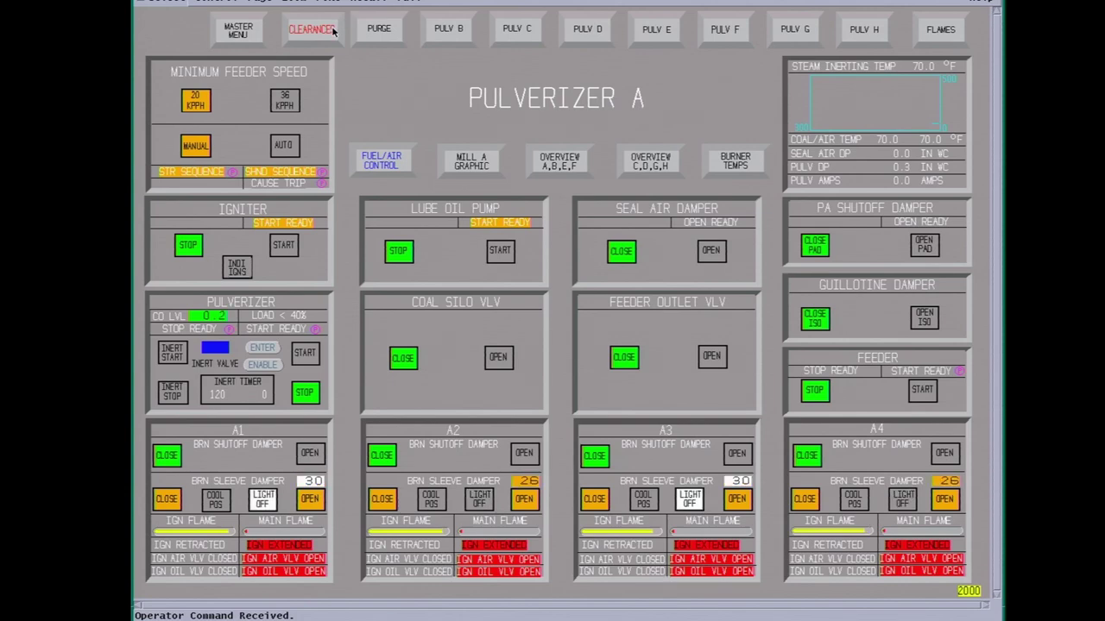
Bring up the 2011 Flames page from the master menu to check pulverizer A scanners
click(235, 31)
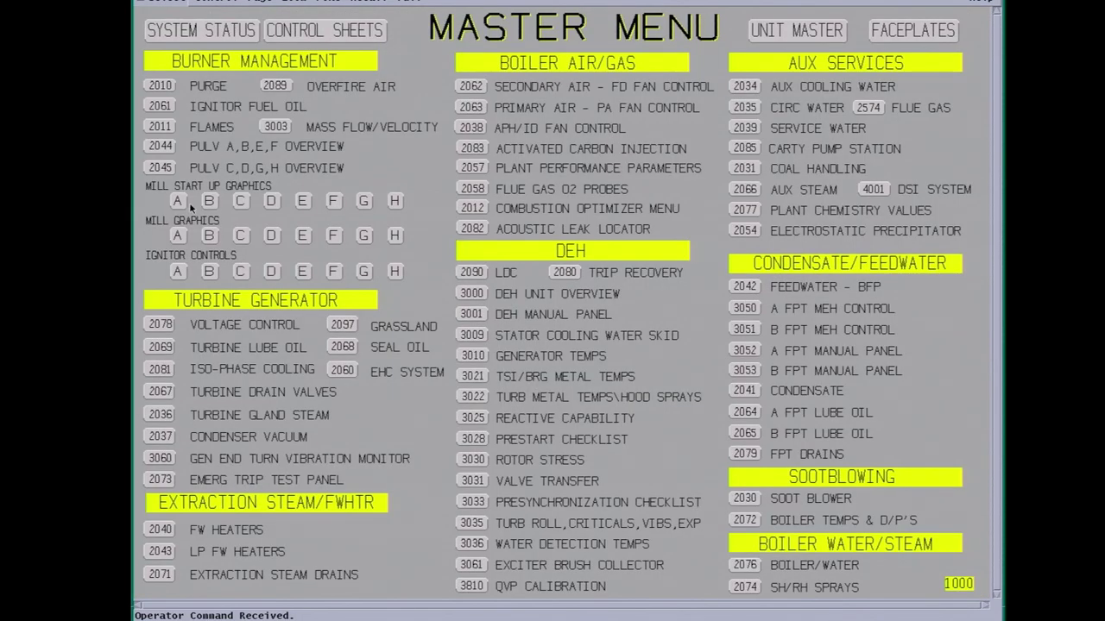
click(164, 127)
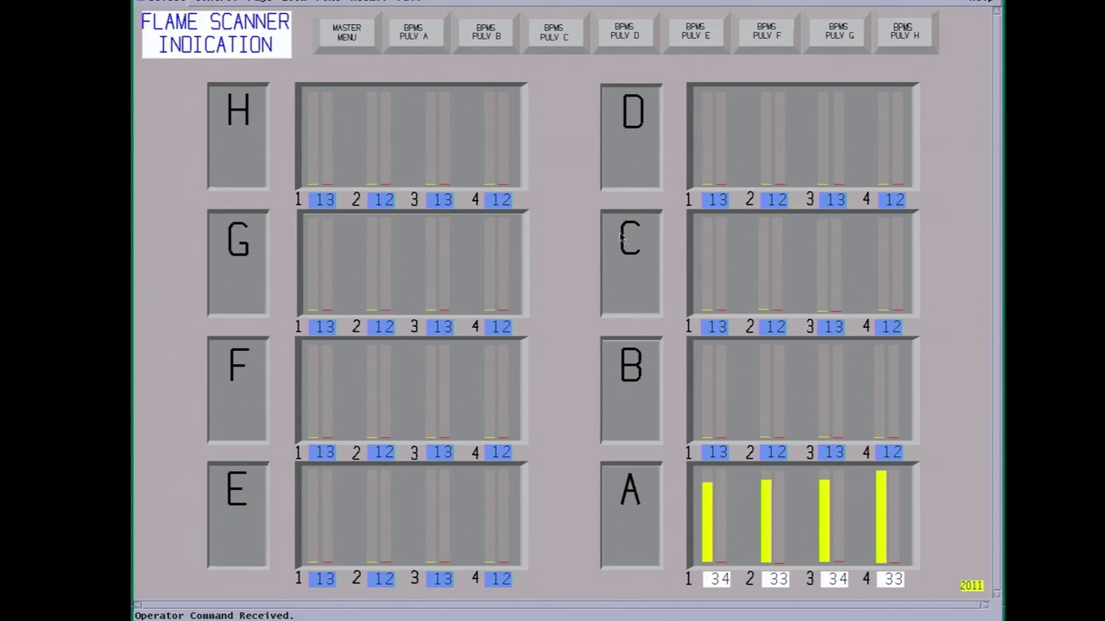
Open the 2042 Feedwater - BFP page from the master menu
click(344, 36)
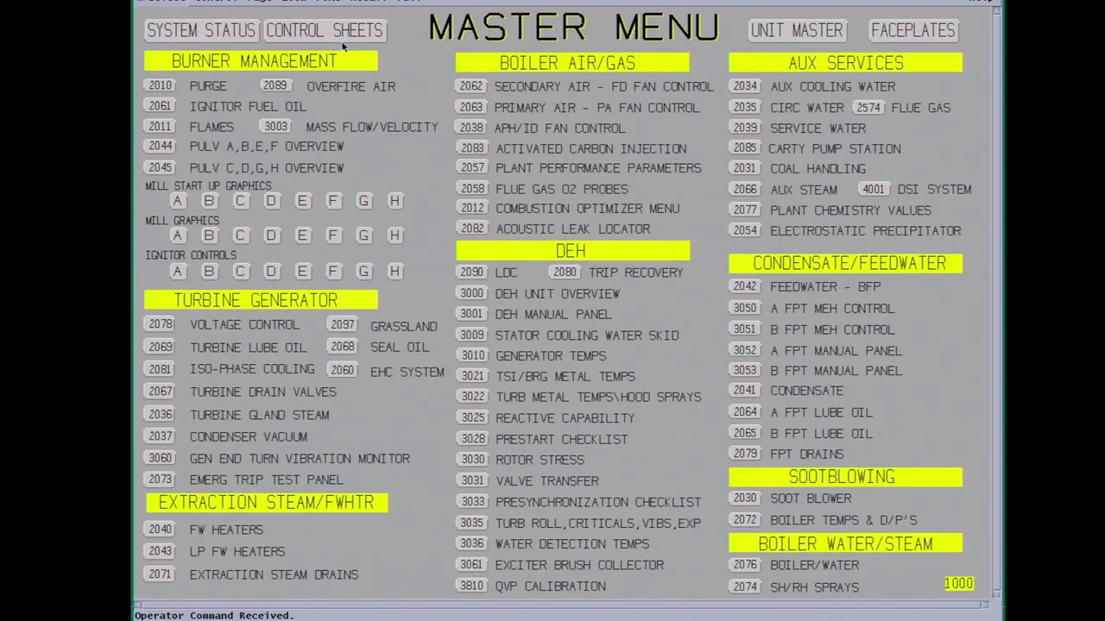
click(748, 285)
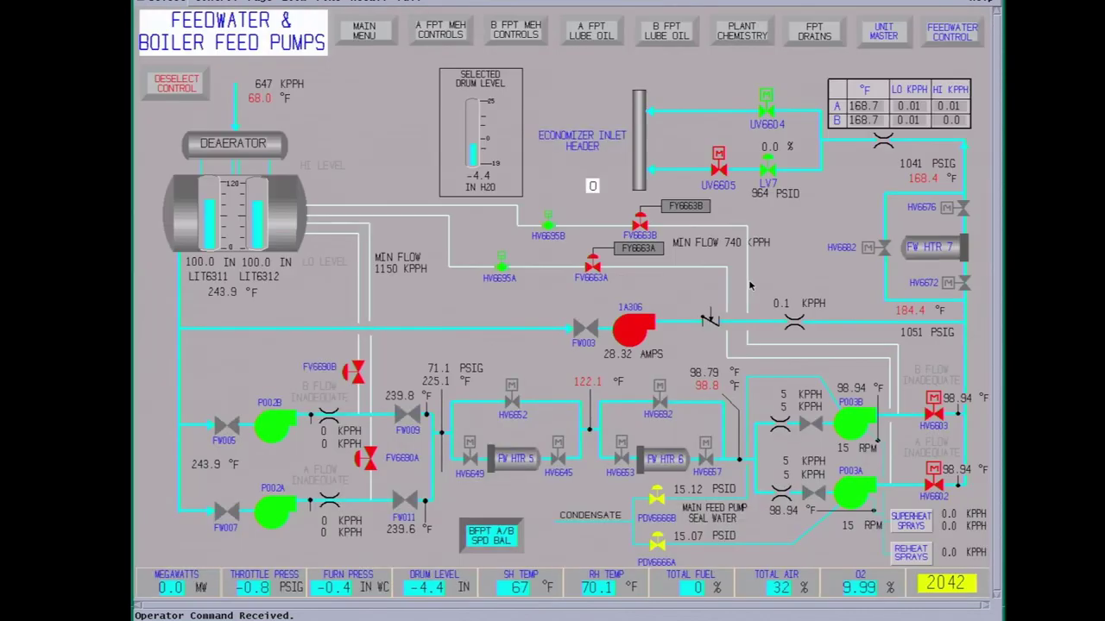